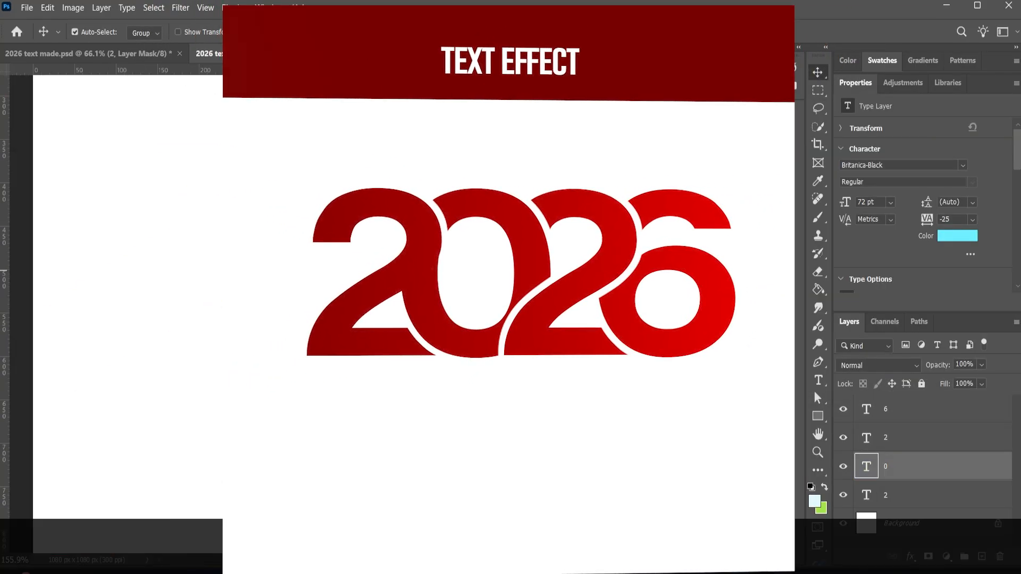
pyautogui.click(525, 234)
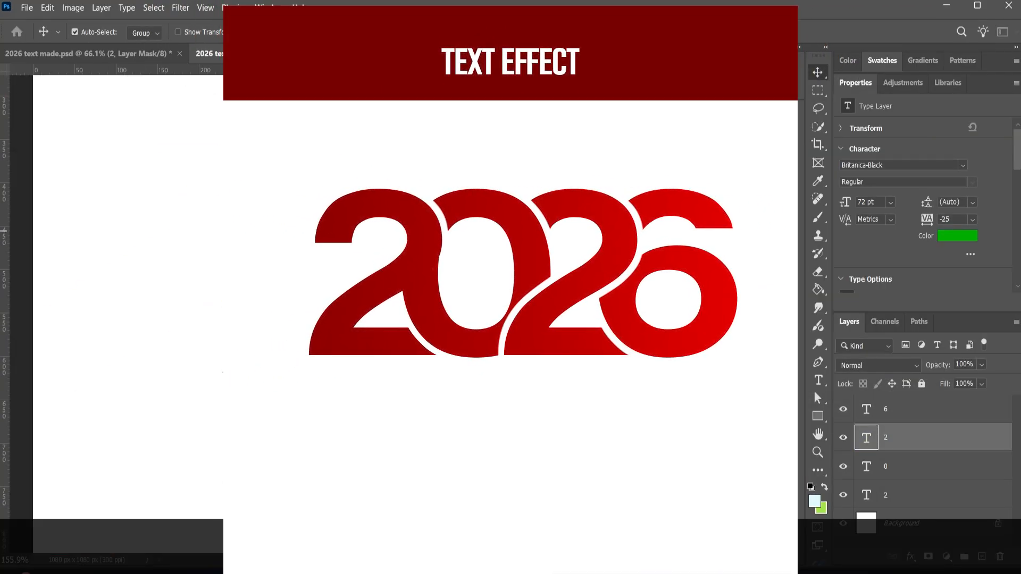
pyautogui.click(552, 274)
pyautogui.click(495, 303)
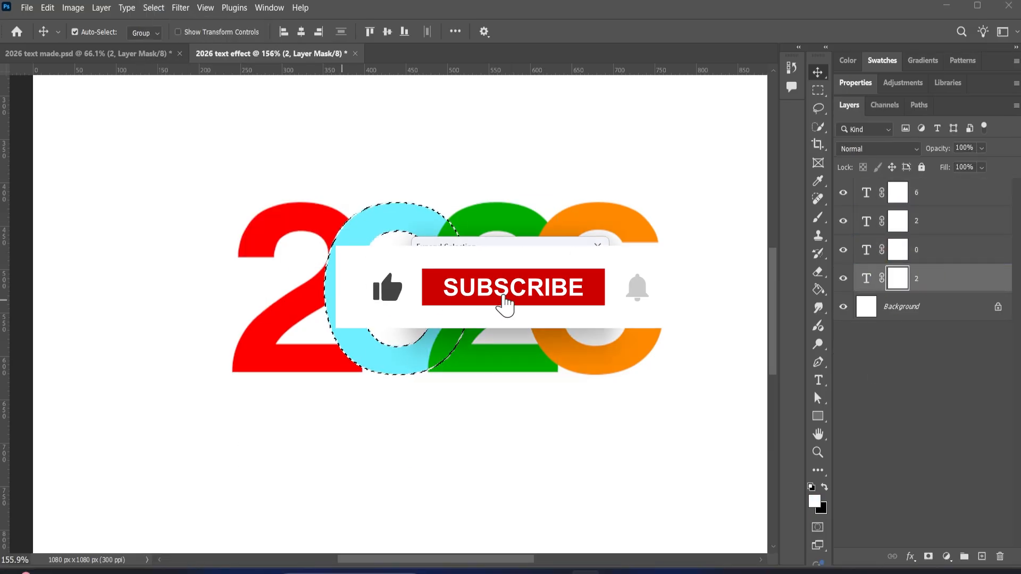
# Expand the selection around the 0, brush black on the layer masks of the red 2 and green 2 to cut gaps beside it, and deselect.
pyautogui.press('Return')
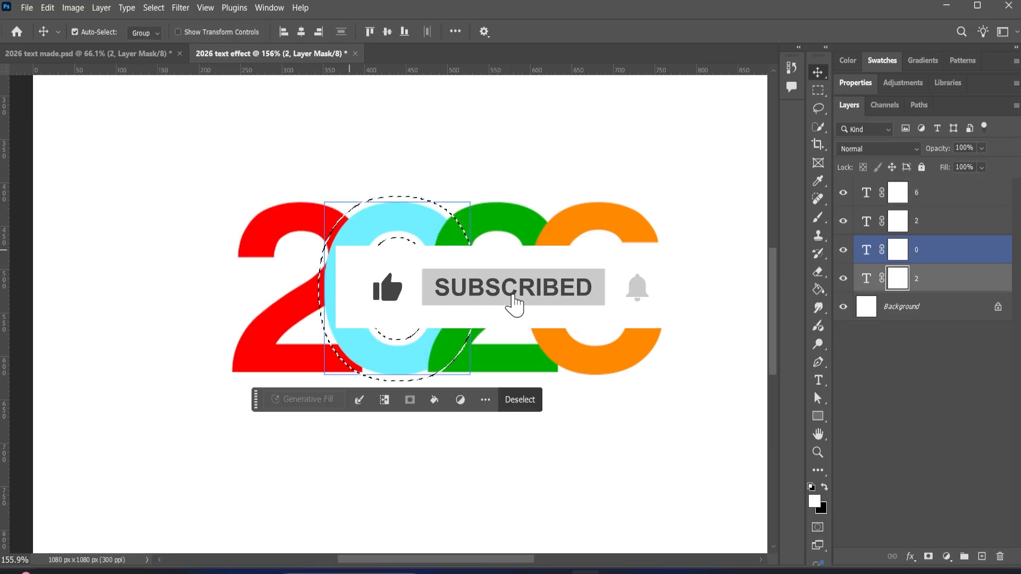
pyautogui.click(817, 217)
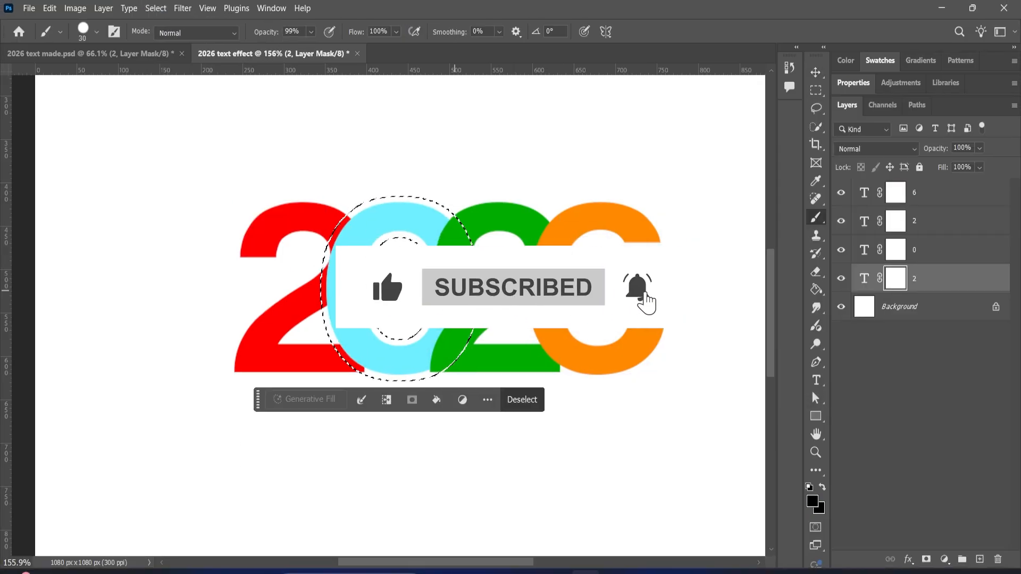
pyautogui.moveTo(345, 218); pyautogui.dragTo(343, 347)
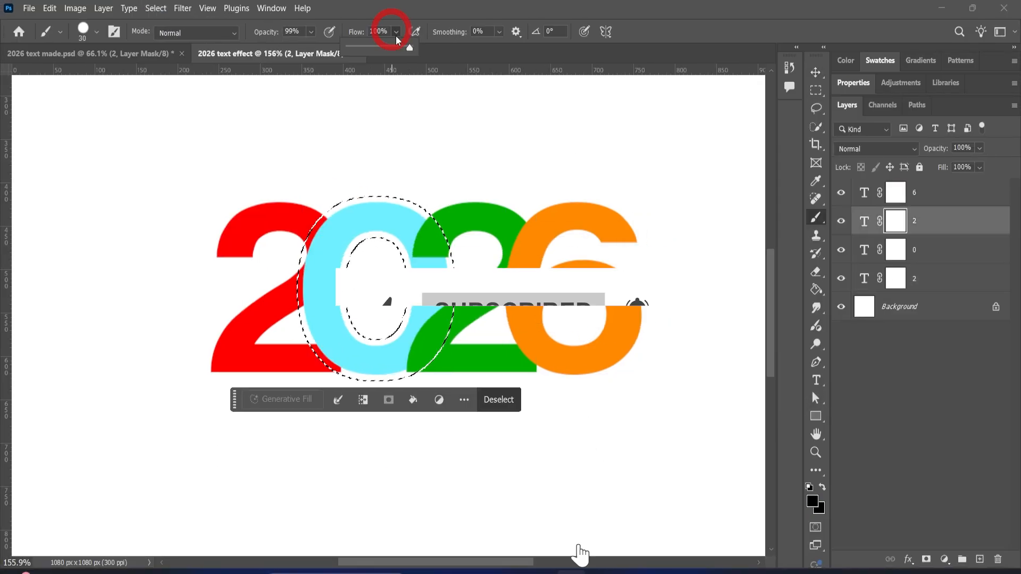
pyautogui.click(895, 281)
pyautogui.moveTo(351, 368); pyautogui.dragTo(318, 348)
pyautogui.click(840, 224)
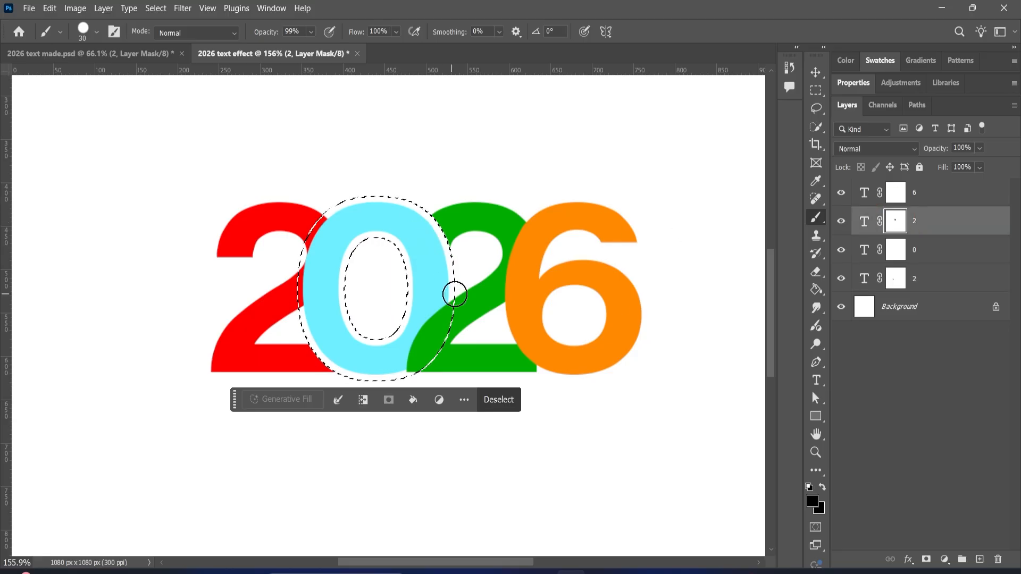
pyautogui.hotkey('ctrl', 'd')
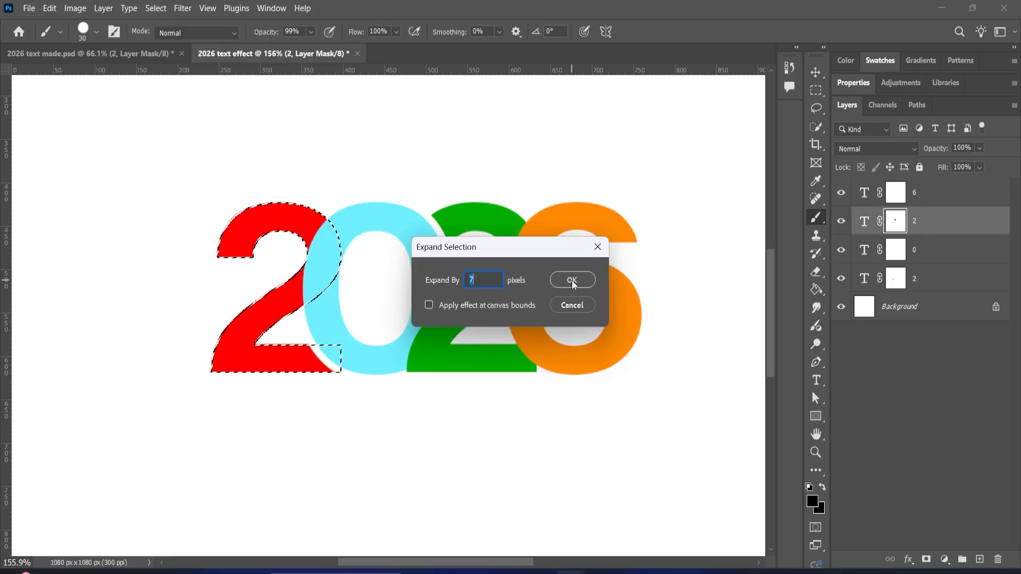
# Expand the red 2's selection by 7 pixels and brush black on the 0 layer's mask where the two digits overlap at the top.
pyautogui.click(565, 275)
pyautogui.click(895, 250)
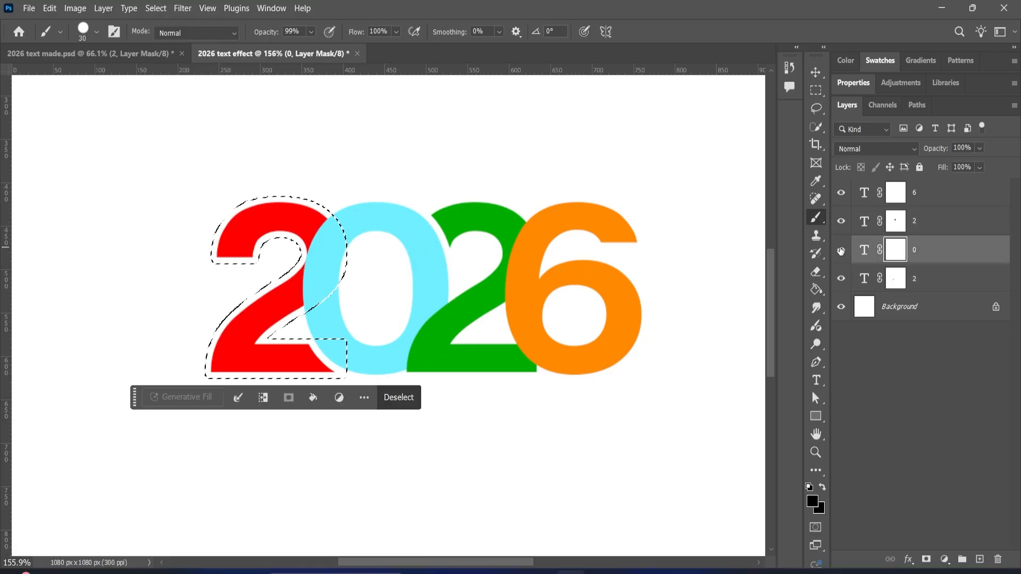
pyautogui.moveTo(328, 216); pyautogui.dragTo(349, 244)
pyautogui.scroll(6, 337, 268)
pyautogui.click(335, 240)
# Refine the 0 layer's mask at its overlap with the red 2, painting white with a size 10 brush.
pyautogui.hotkey('shift', 'z')
pyautogui.click(816, 218)
pyautogui.click(812, 500)
pyautogui.moveTo(691, 170); pyautogui.dragTo(651, 133)
pyautogui.click(970, 138)
pyautogui.moveTo(335, 243); pyautogui.dragTo(334, 233)
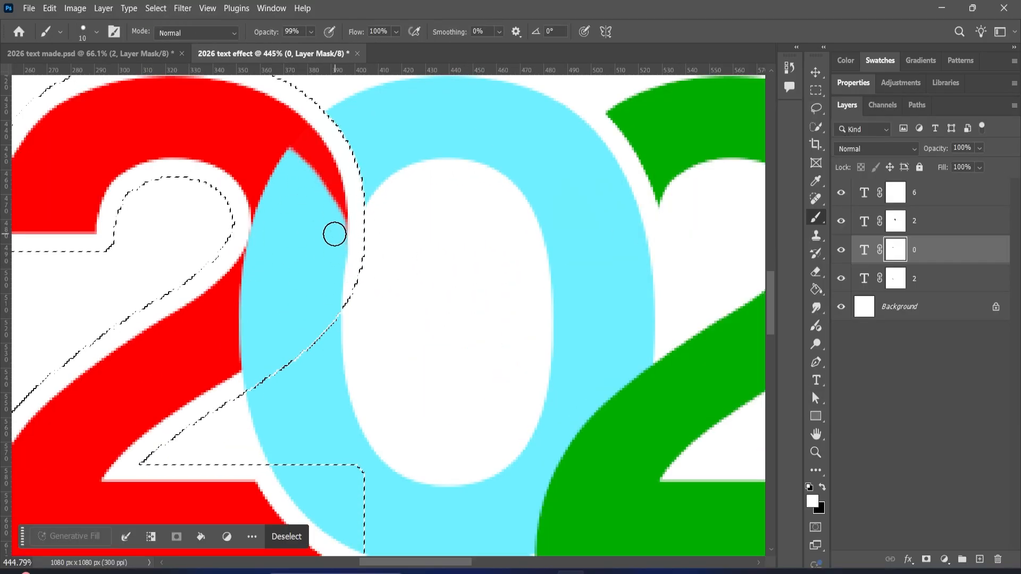
pyautogui.click(822, 487)
pyautogui.click(822, 487)
pyautogui.scroll(-6, 367, 318)
pyautogui.scroll(5, 361, 321)
pyautogui.press('x')
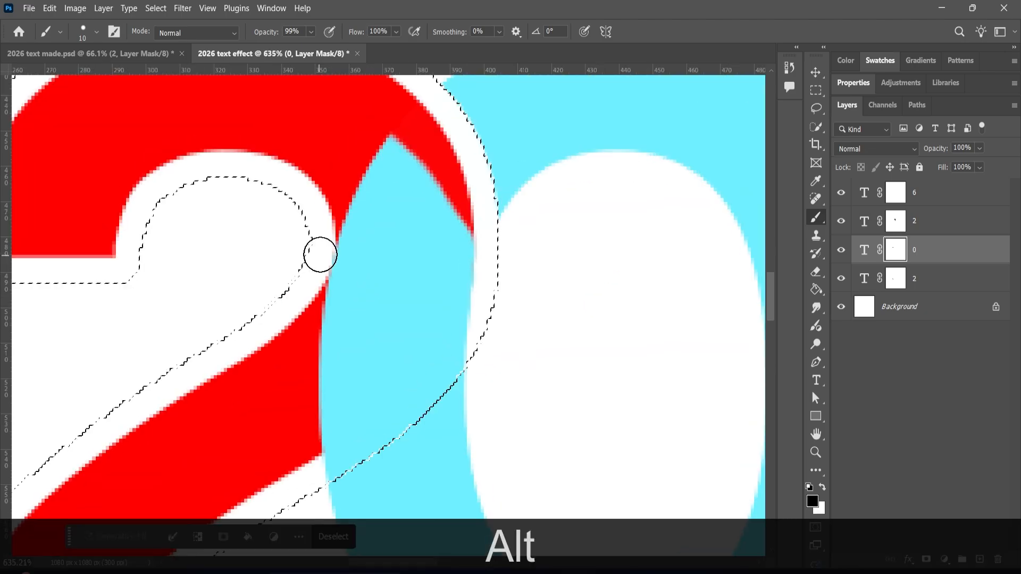
pyautogui.scroll(-5, 319, 253)
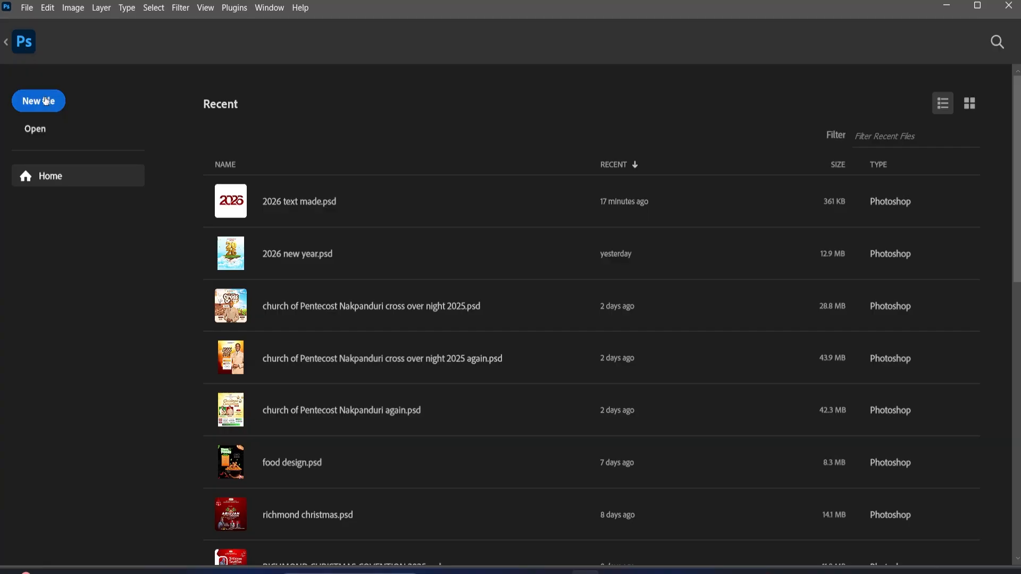
# Create a new 1080 x 1080 px document at 300 ppi with a white background, named "2026 text effect".
pyautogui.click(37, 99)
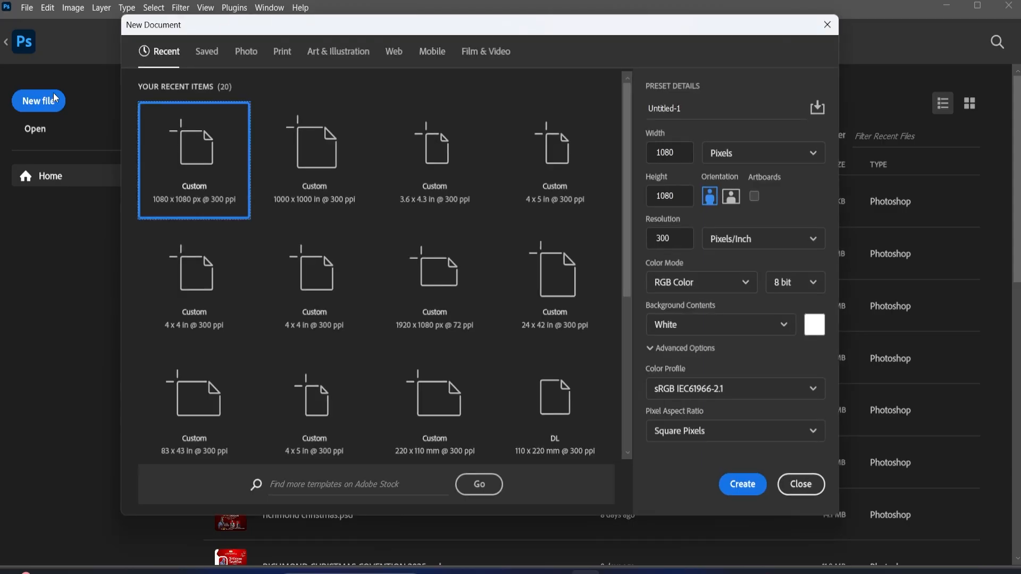
pyautogui.click(647, 108)
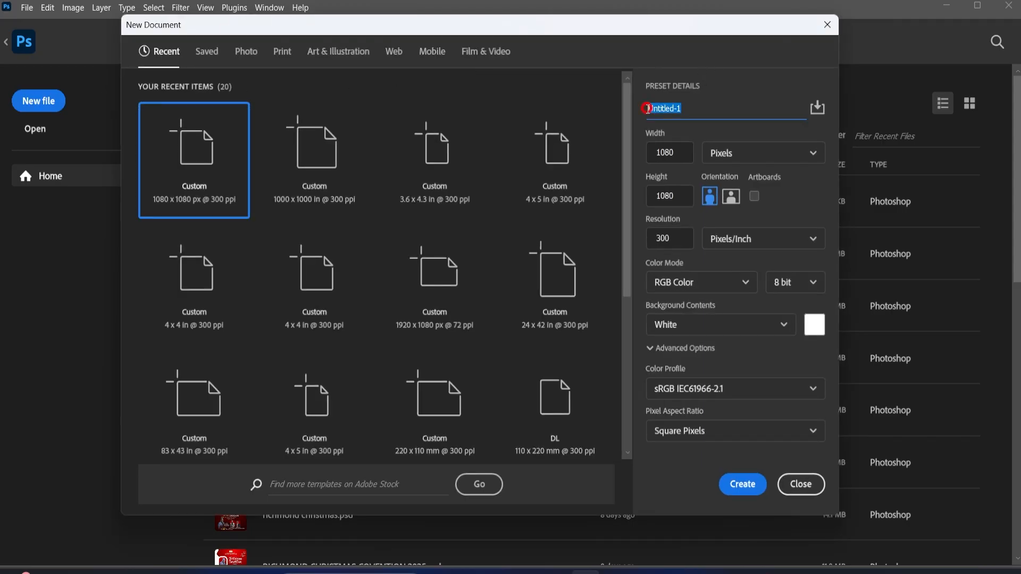
pyautogui.write('2026 text effect')
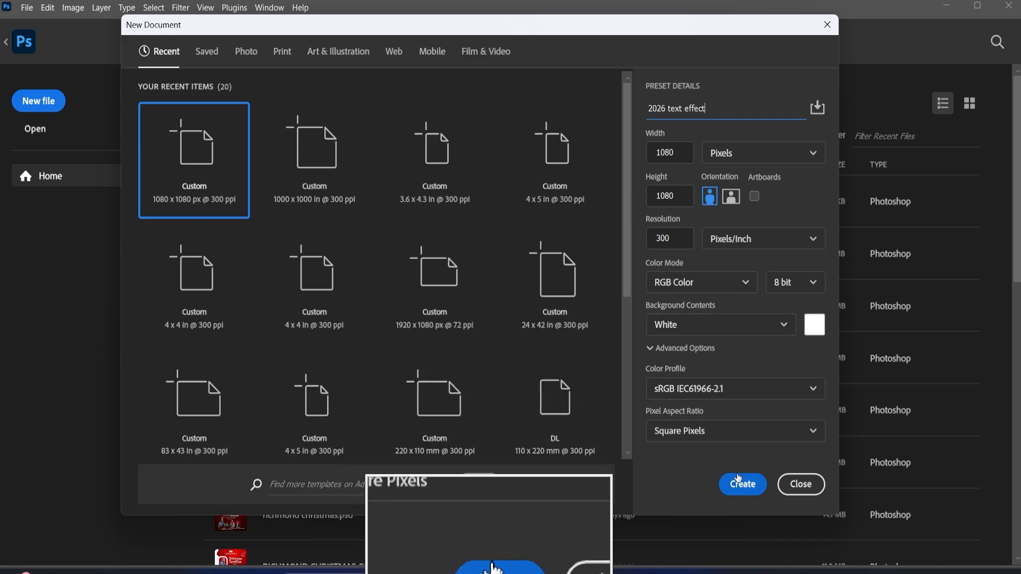
pyautogui.click(740, 482)
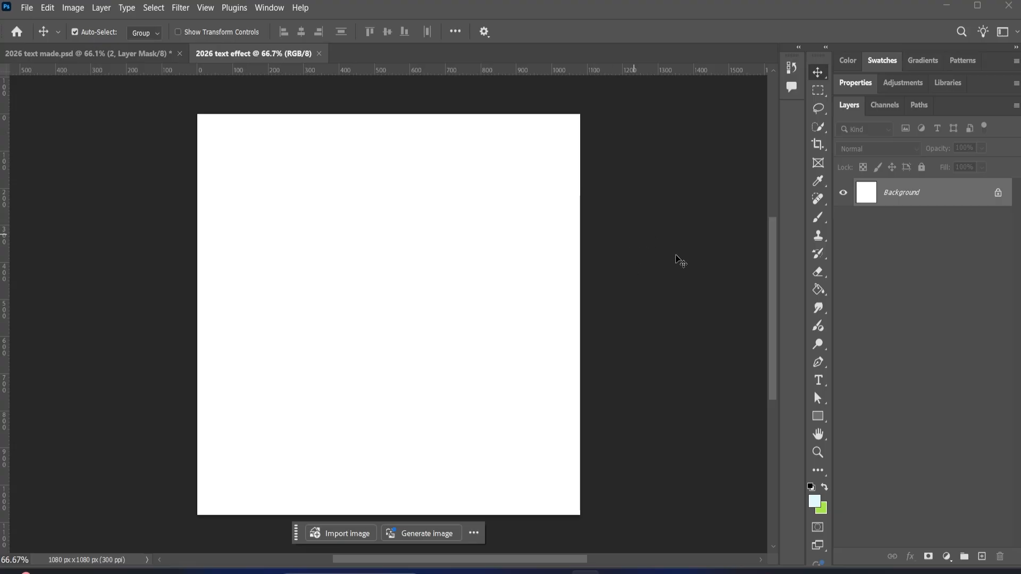
# Add a red text layer reading "2" on the canvas in Britanica-Black at 18 pt.
pyautogui.click(816, 381)
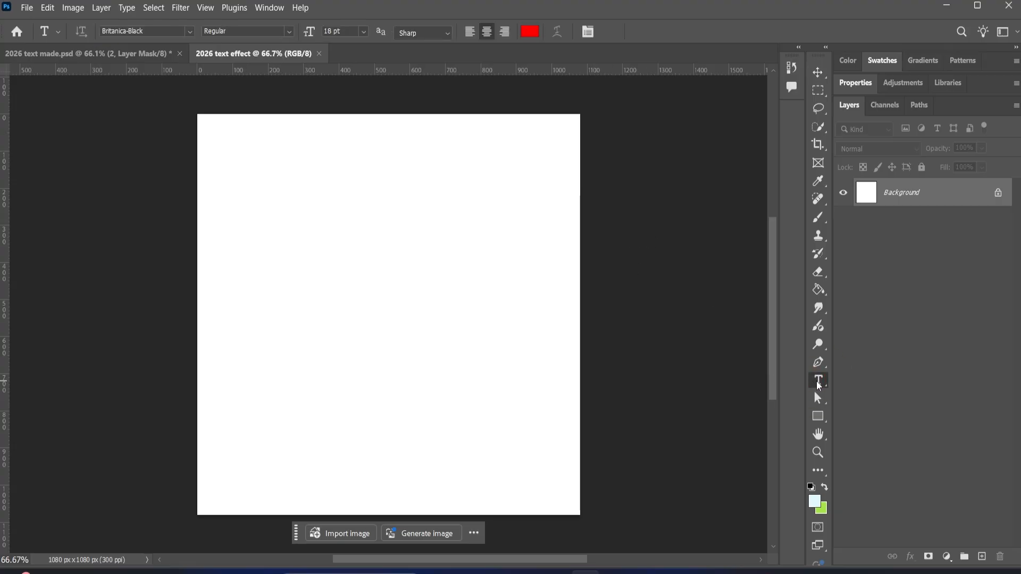
pyautogui.click(293, 297)
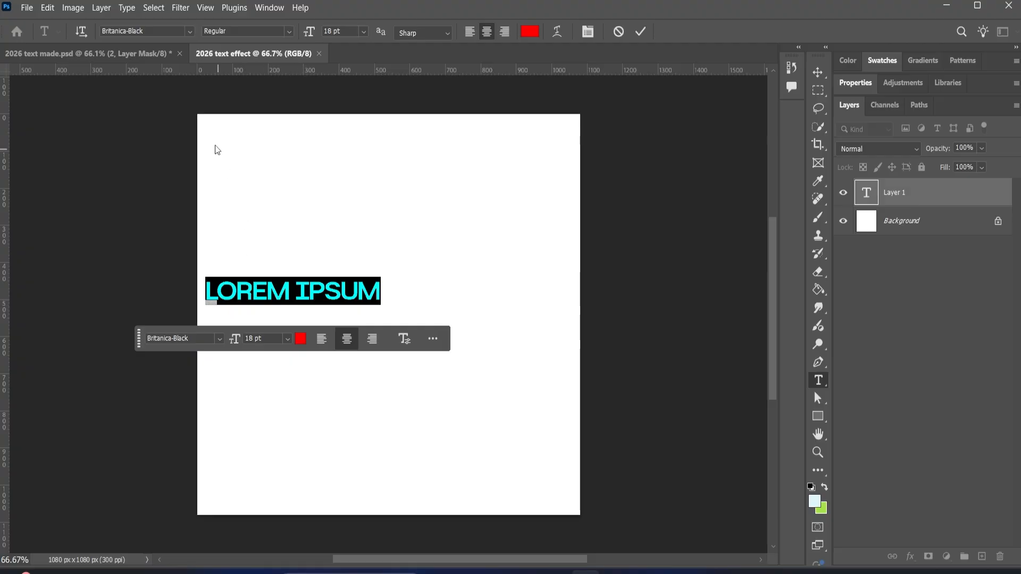
pyautogui.click(188, 32)
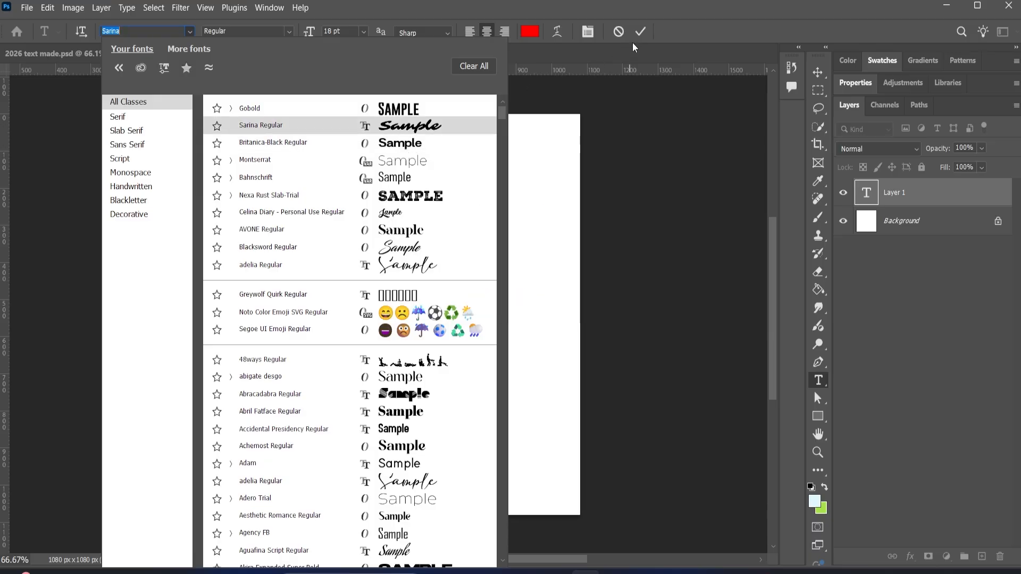
pyautogui.click(641, 30)
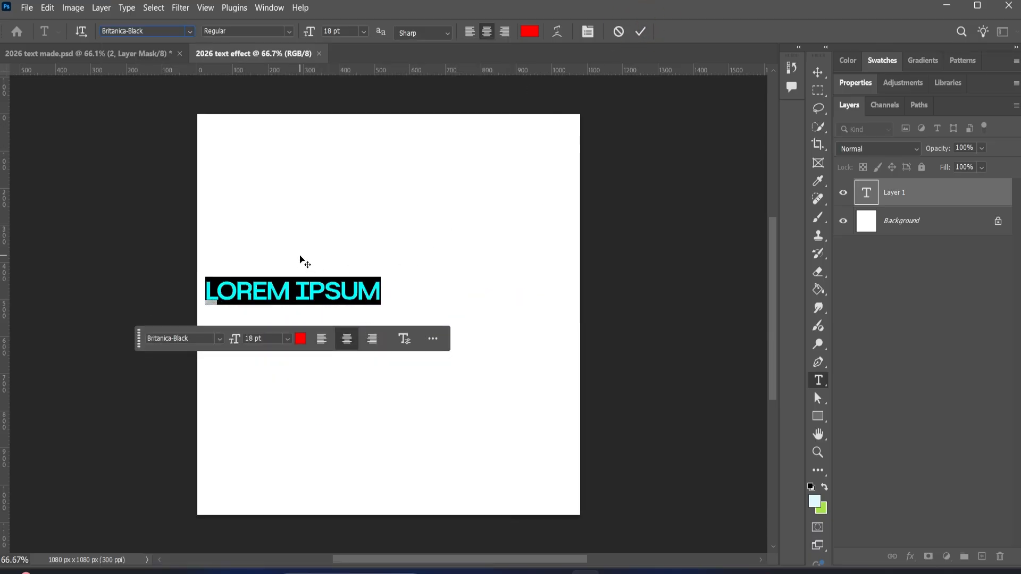
pyautogui.write('2')
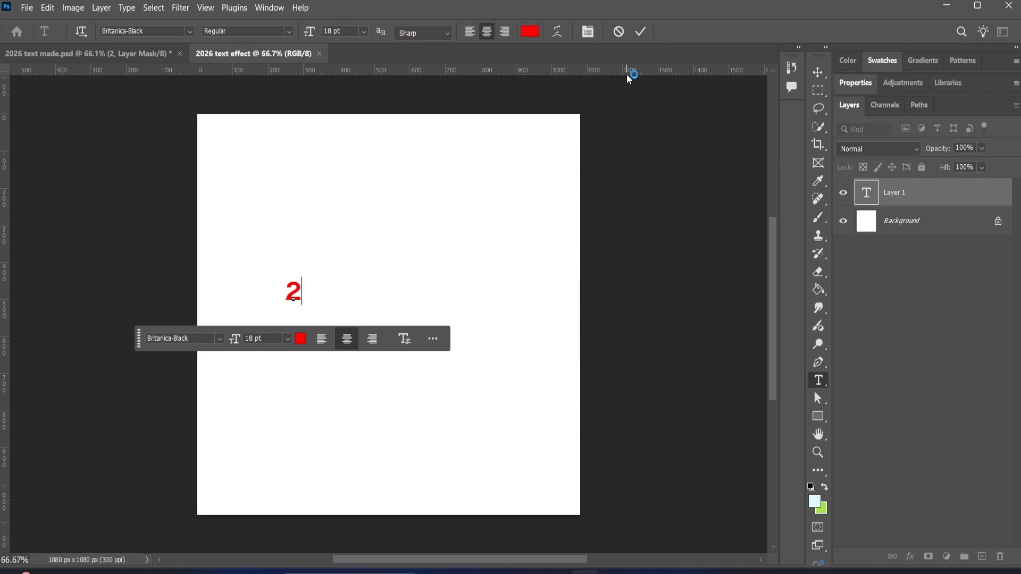
pyautogui.click(641, 31)
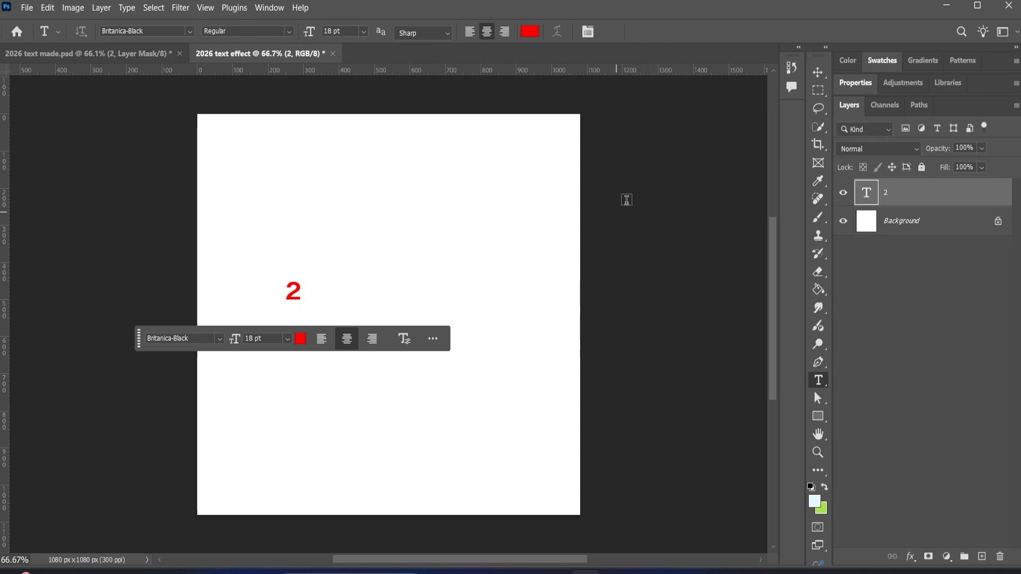
# Extend the text to read "2026" and set its size to 72 pt.
pyautogui.click(296, 292)
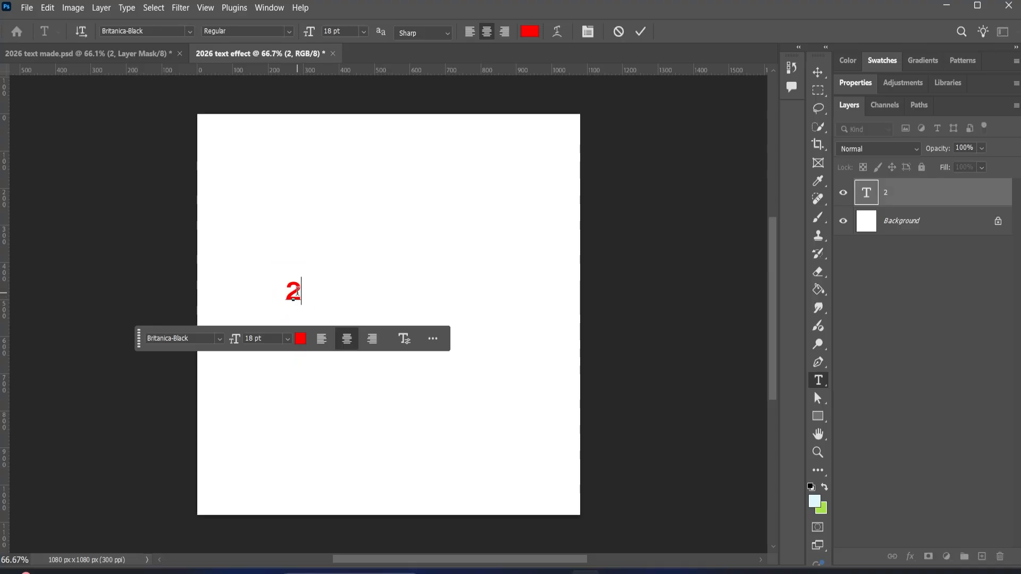
pyautogui.write('026')
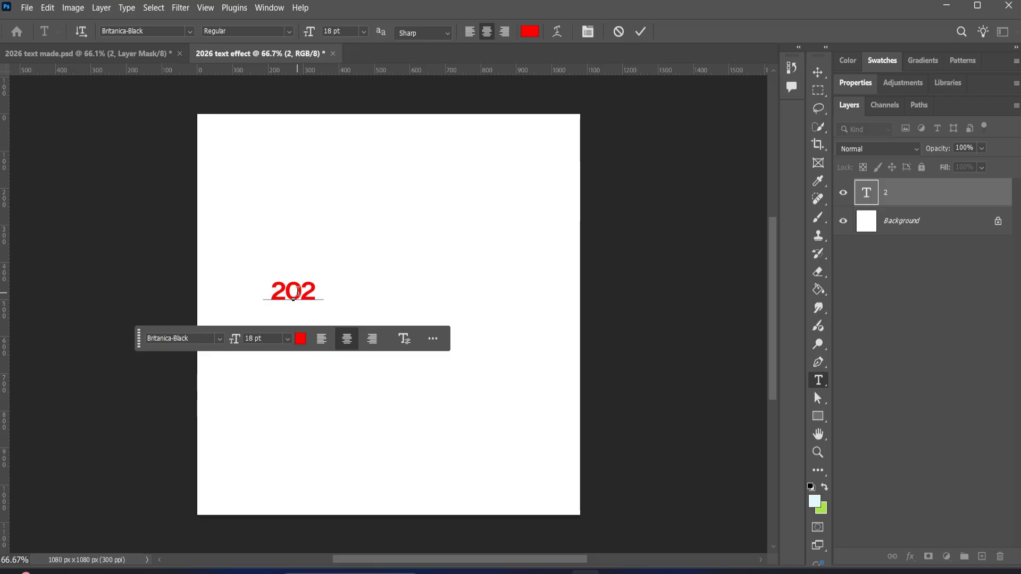
pyautogui.doubleClick(309, 289)
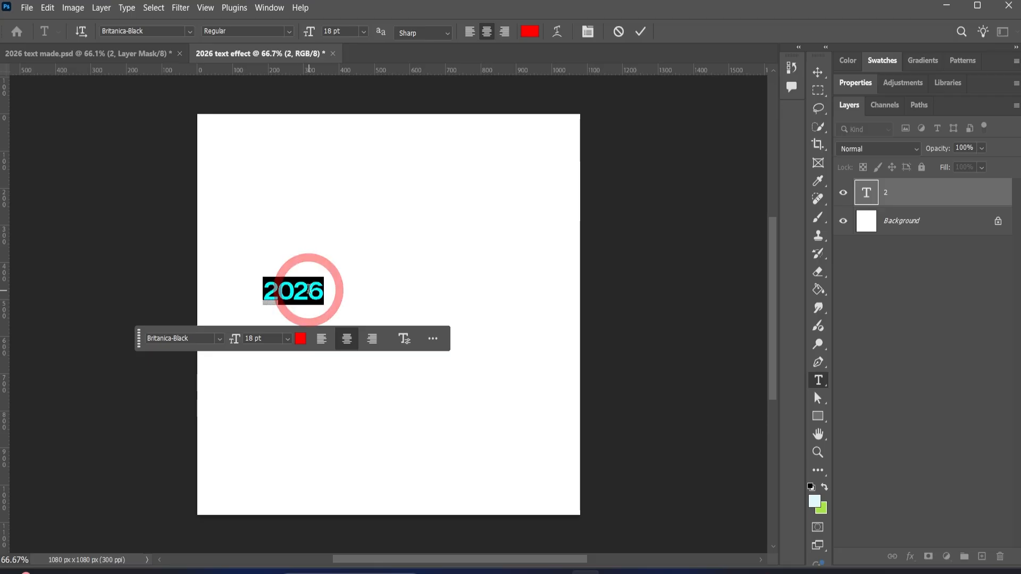
pyautogui.click(363, 31)
pyautogui.click(365, 246)
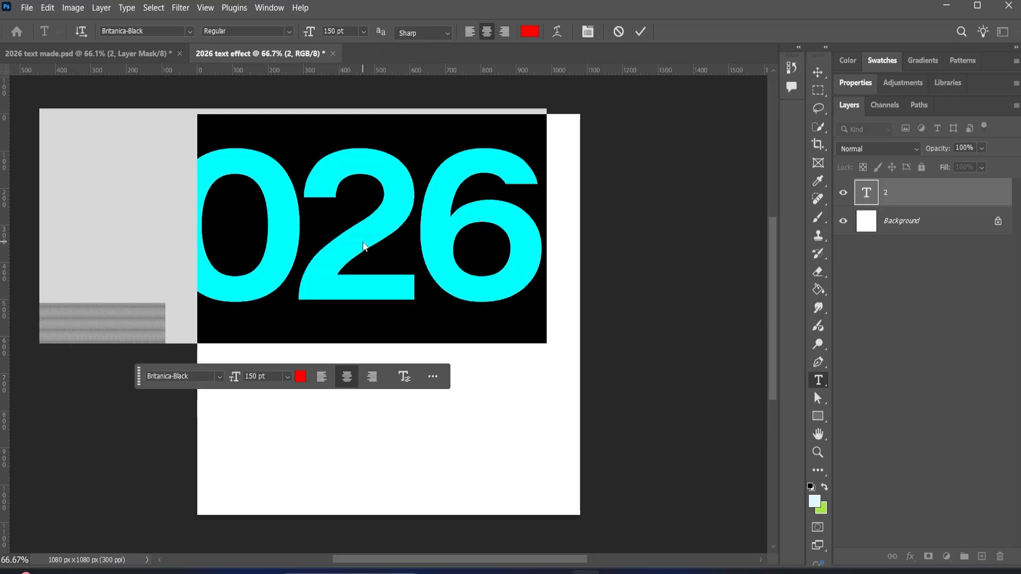
pyautogui.click(363, 31)
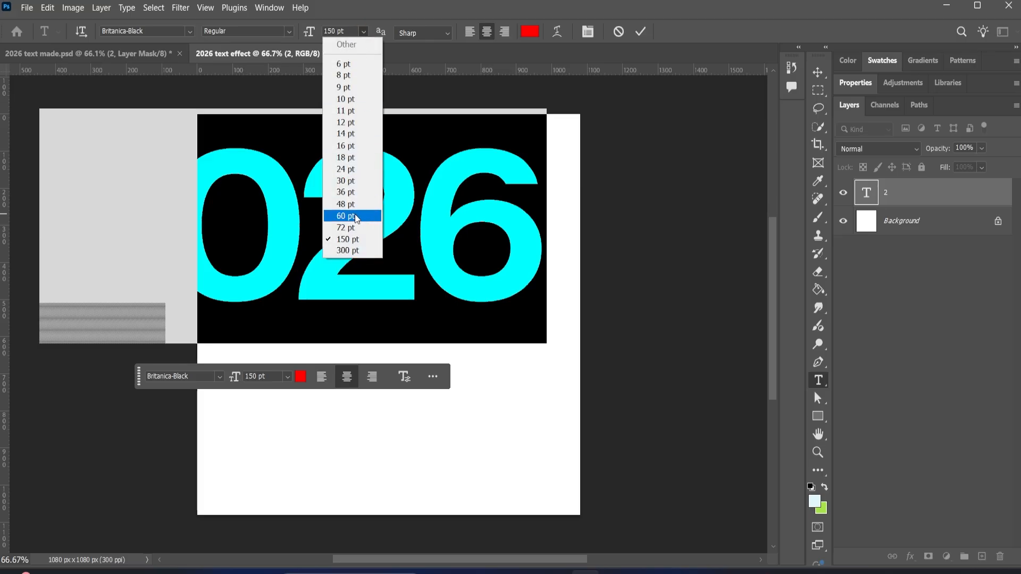
pyautogui.click(351, 231)
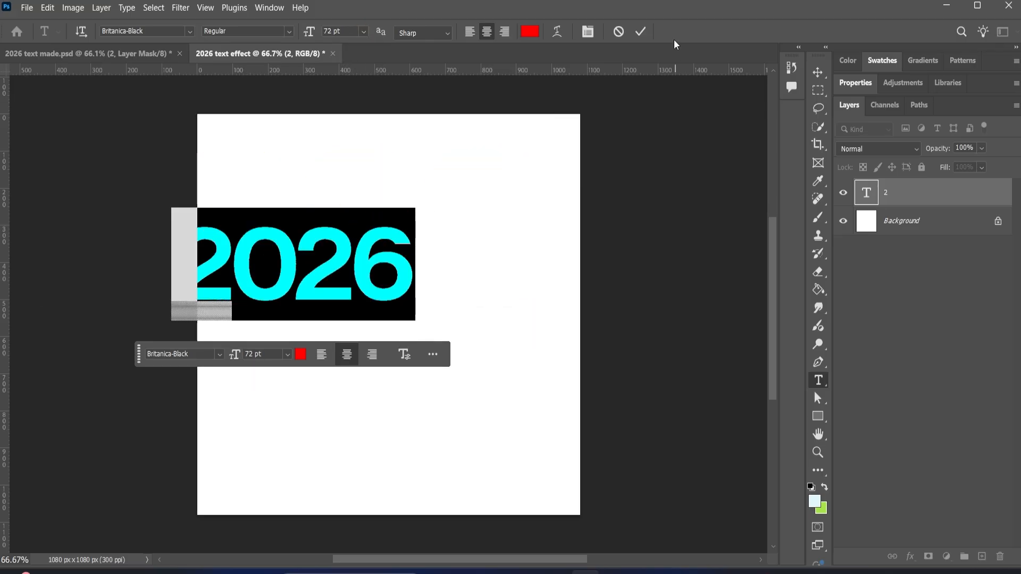
pyautogui.click(640, 32)
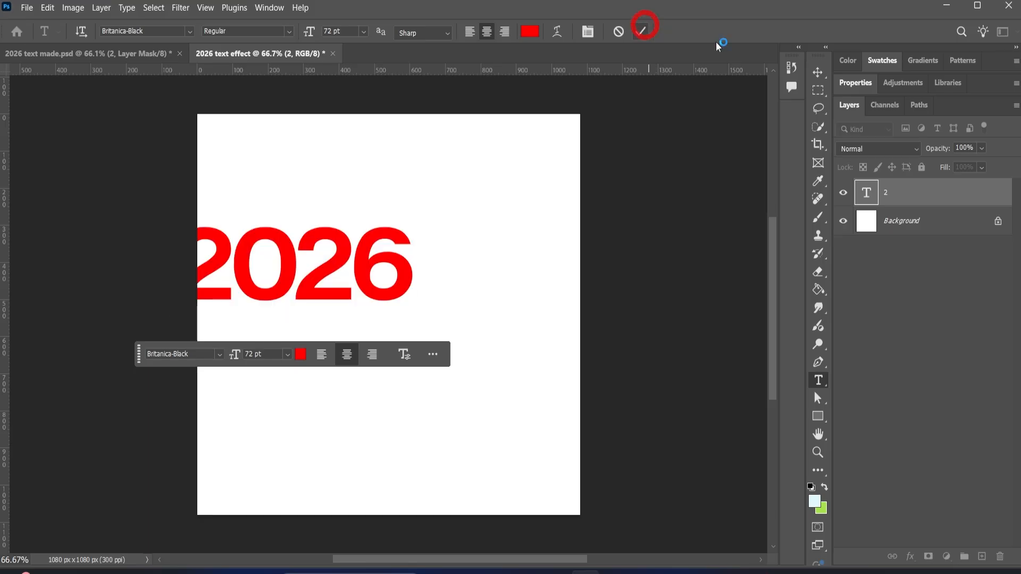
# Move the 2026 text to the centre of the canvas.
pyautogui.click(816, 74)
pyautogui.moveTo(371, 292); pyautogui.dragTo(448, 303)
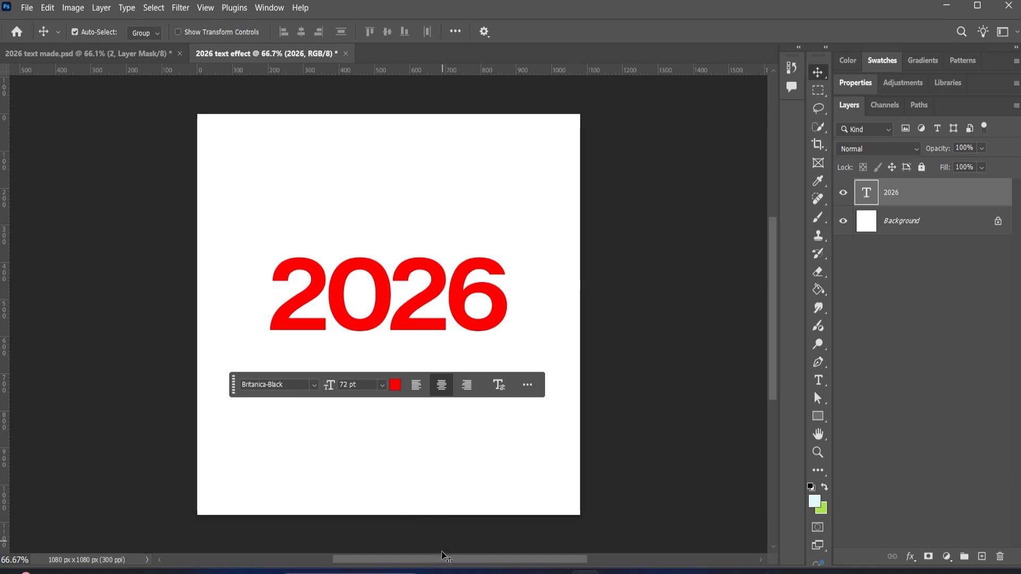
pyautogui.moveTo(441, 558); pyautogui.dragTo(428, 558)
pyautogui.keyDown('alt'); pyautogui.scroll(2, 429, 428); pyautogui.keyUp('alt')
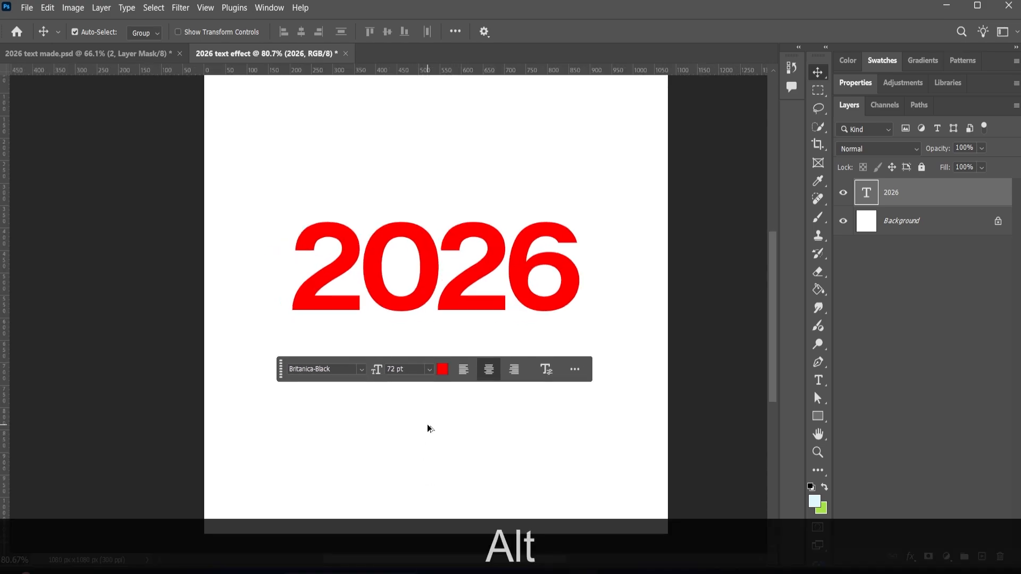
pyautogui.keyDown('alt'); pyautogui.scroll(-1, 428, 424); pyautogui.keyUp('alt')
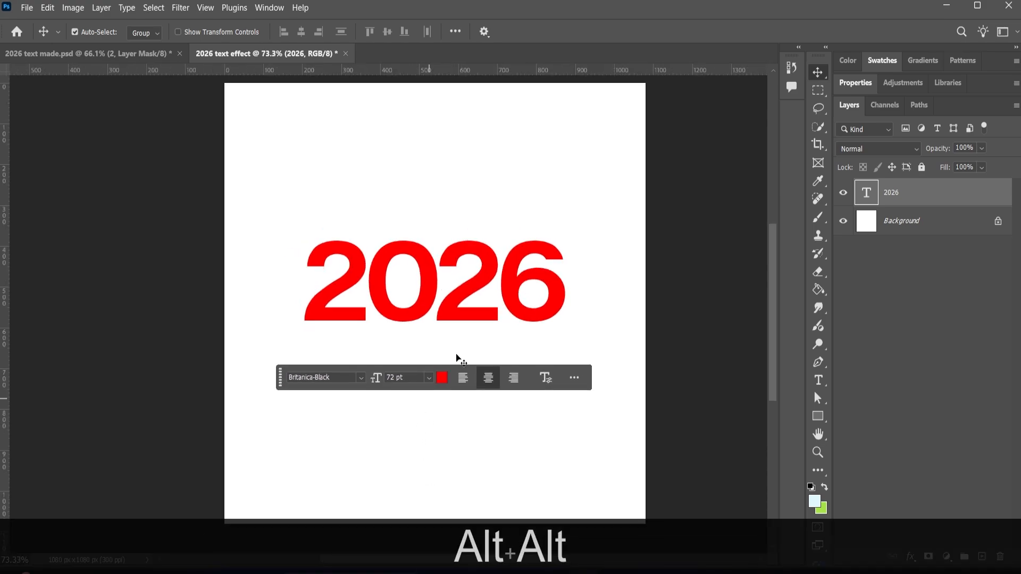
pyautogui.moveTo(452, 311); pyautogui.dragTo(451, 320)
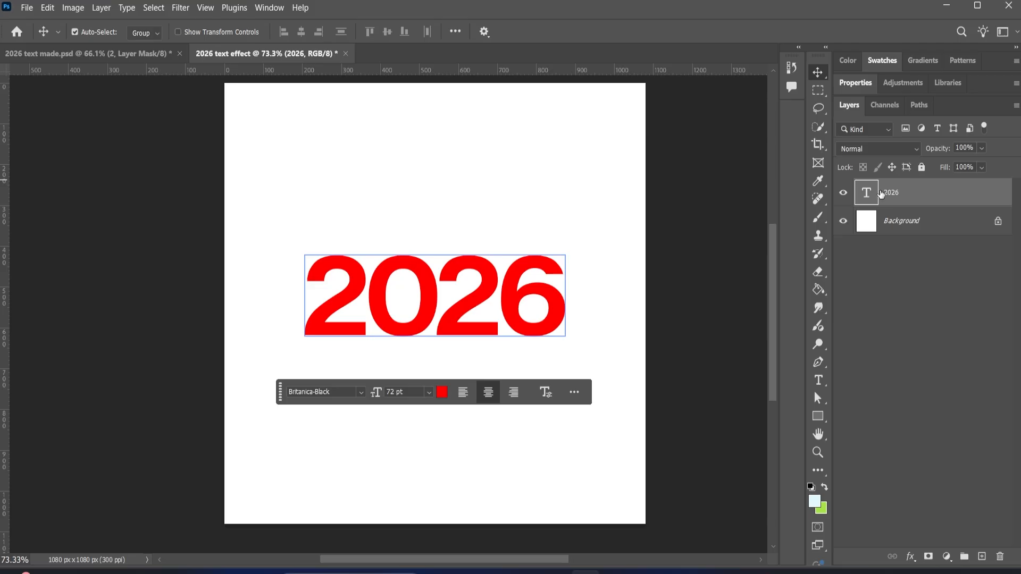
# Duplicate the 2026 text layer four times.
pyautogui.press('ctrl')
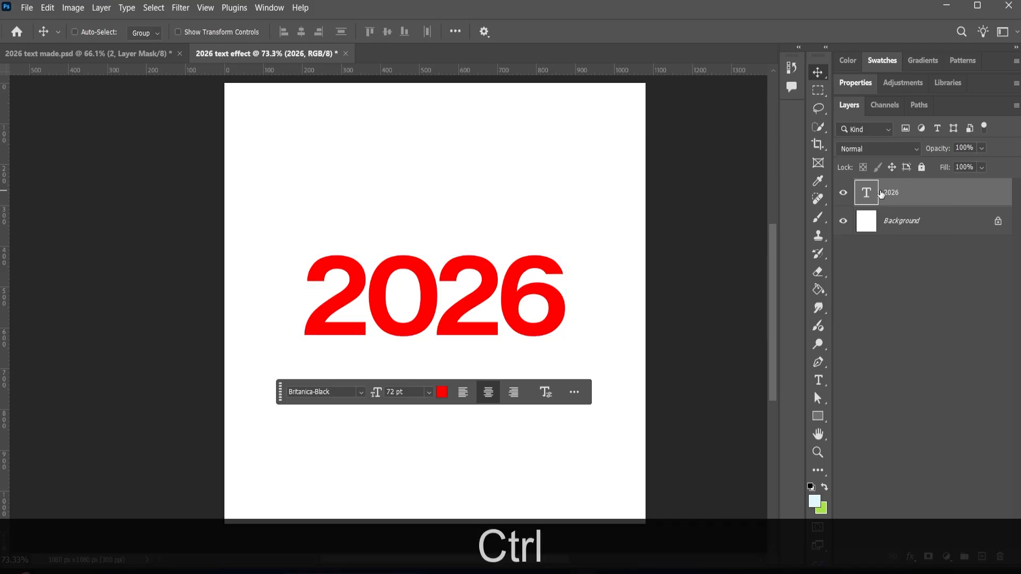
pyautogui.hotkey('ctrl', 'j')
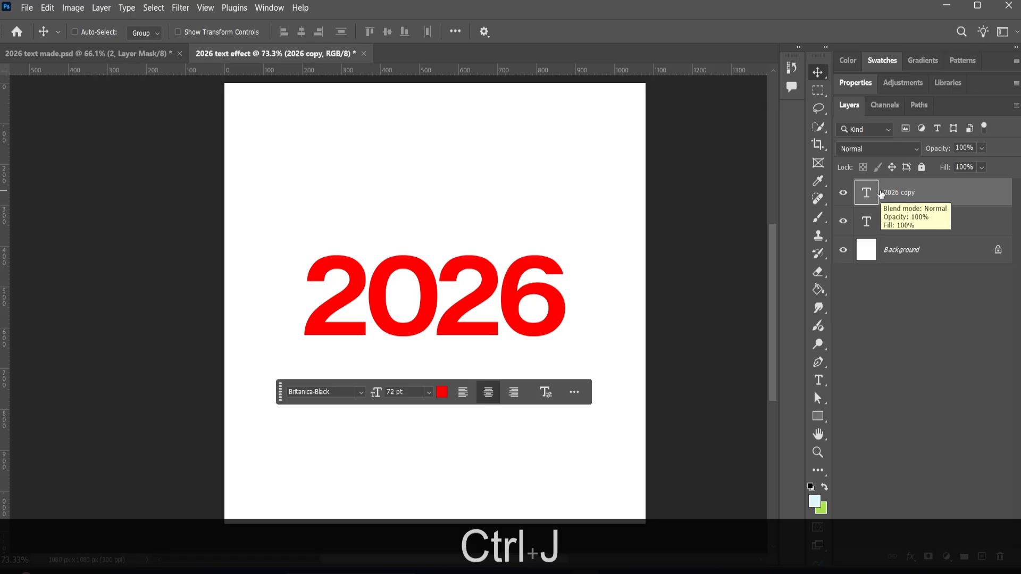
pyautogui.hotkey('ctrl', 'j')
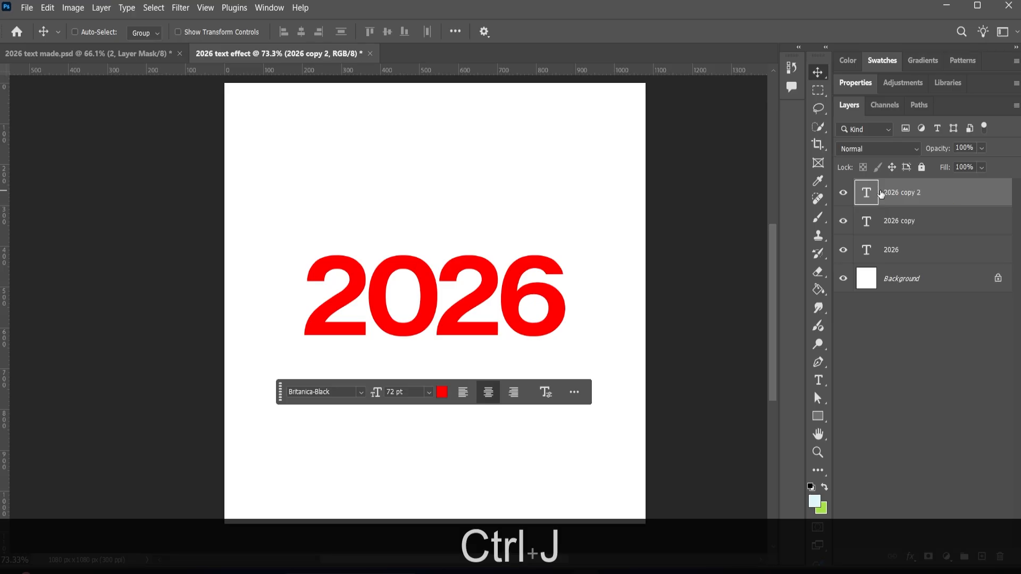
pyautogui.hotkey('ctrl', 'j')
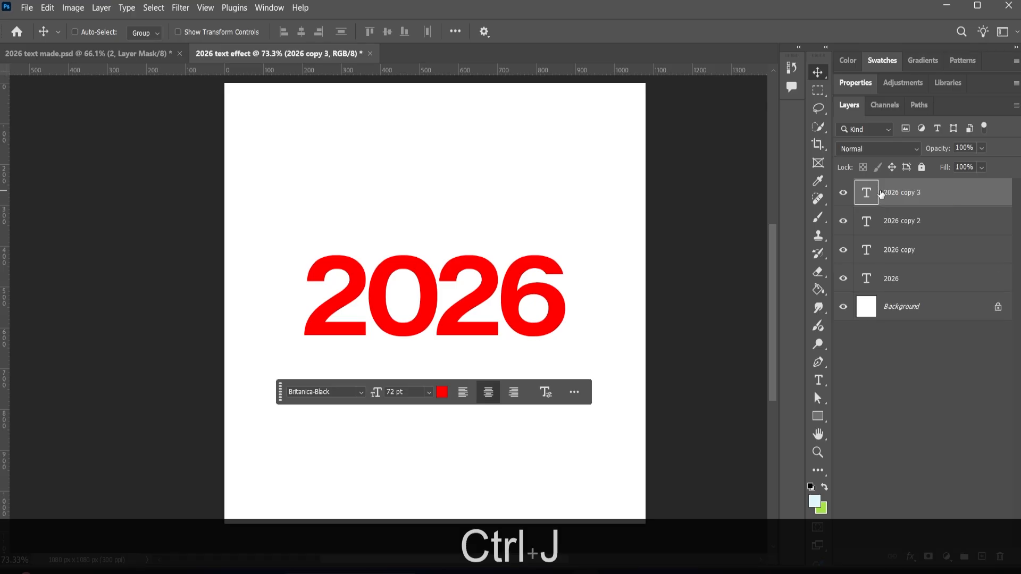
pyautogui.hotkey('ctrl', 'j')
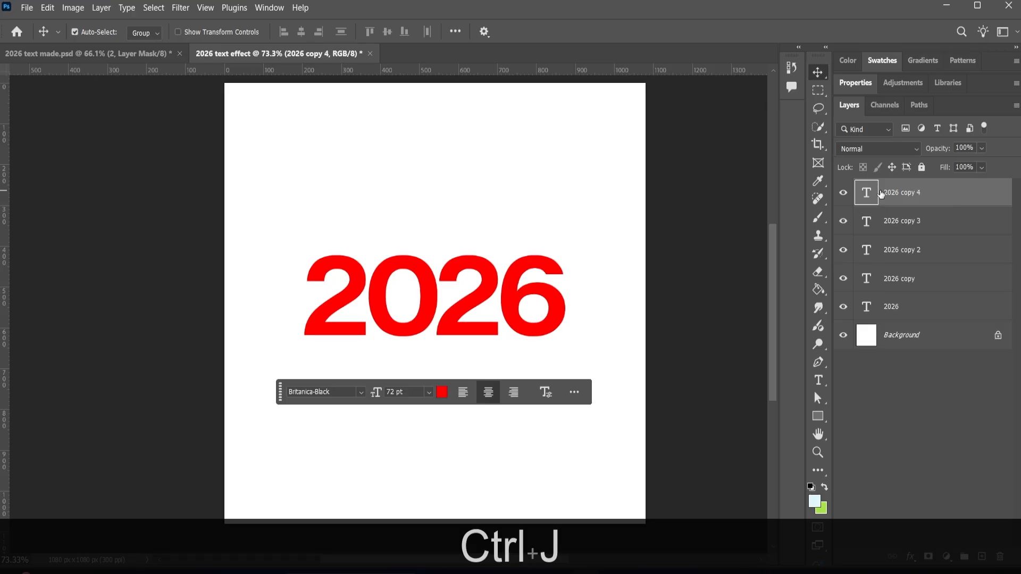
# Delete the surplus layer "2026 copy 4" and hide the three remaining copies, leaving only the original 2026 text visible.
pyautogui.click(845, 194)
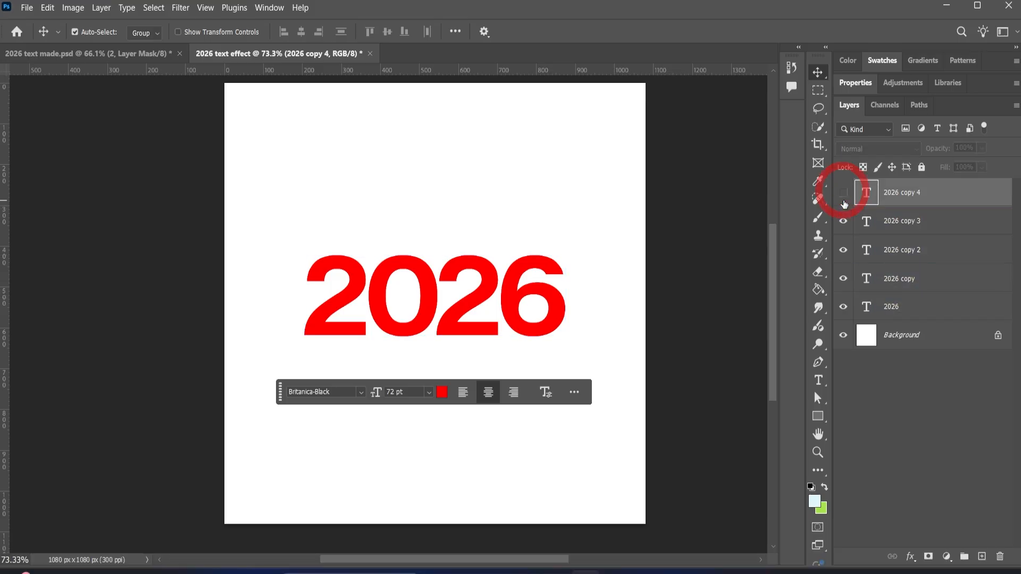
pyautogui.click(843, 220)
pyautogui.click(840, 247)
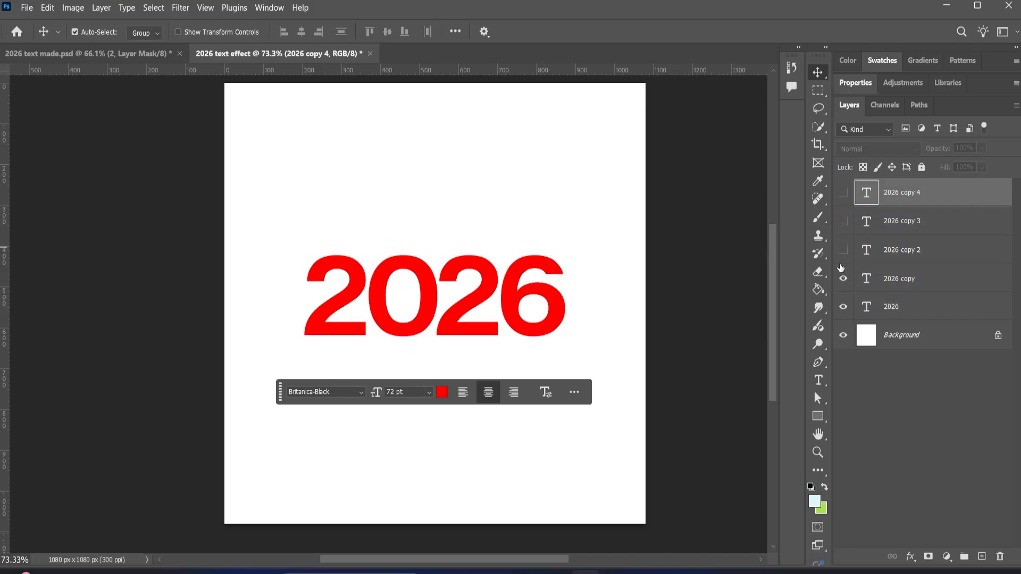
pyautogui.click(885, 278)
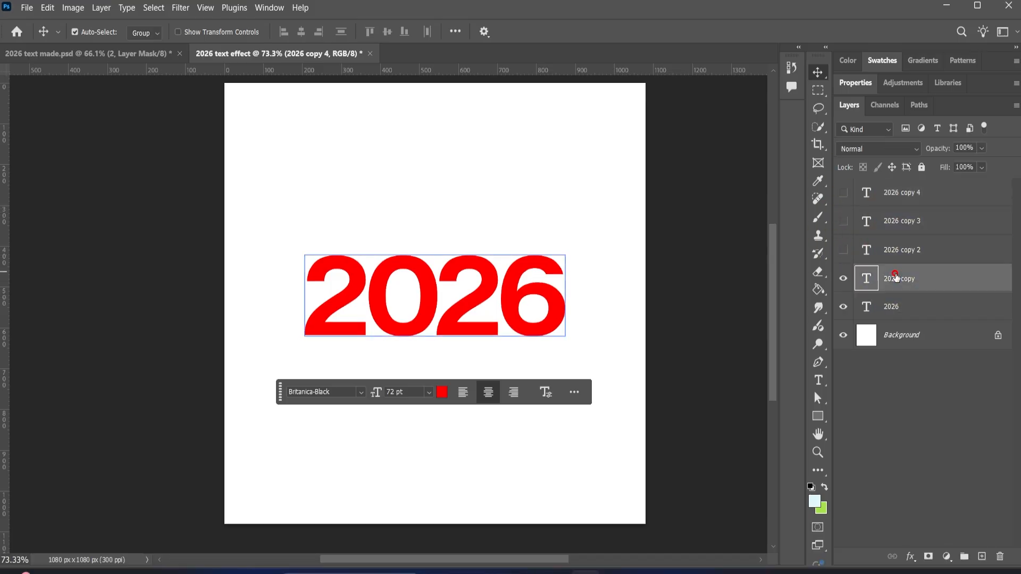
pyautogui.click(891, 305)
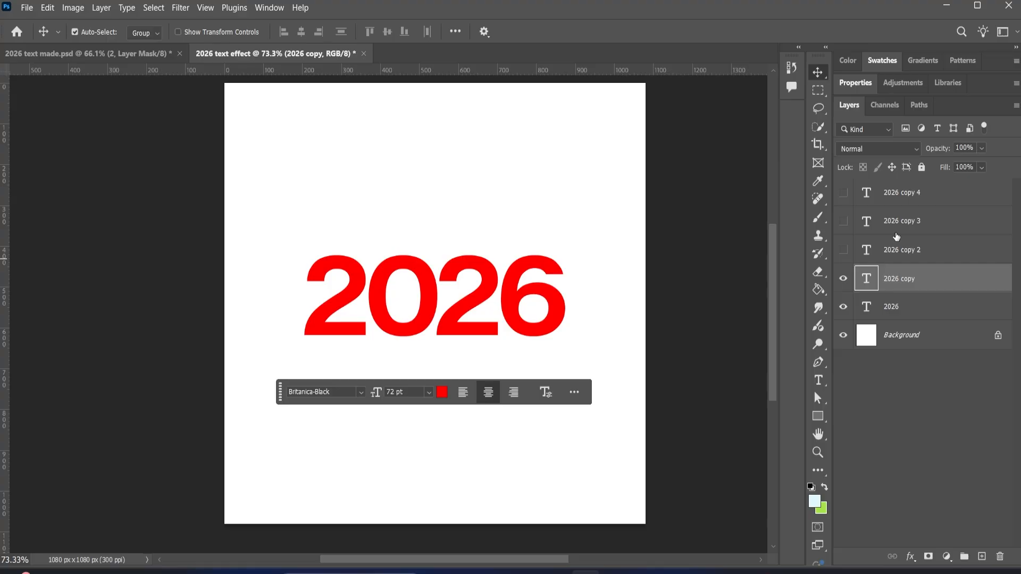
pyautogui.click(911, 195)
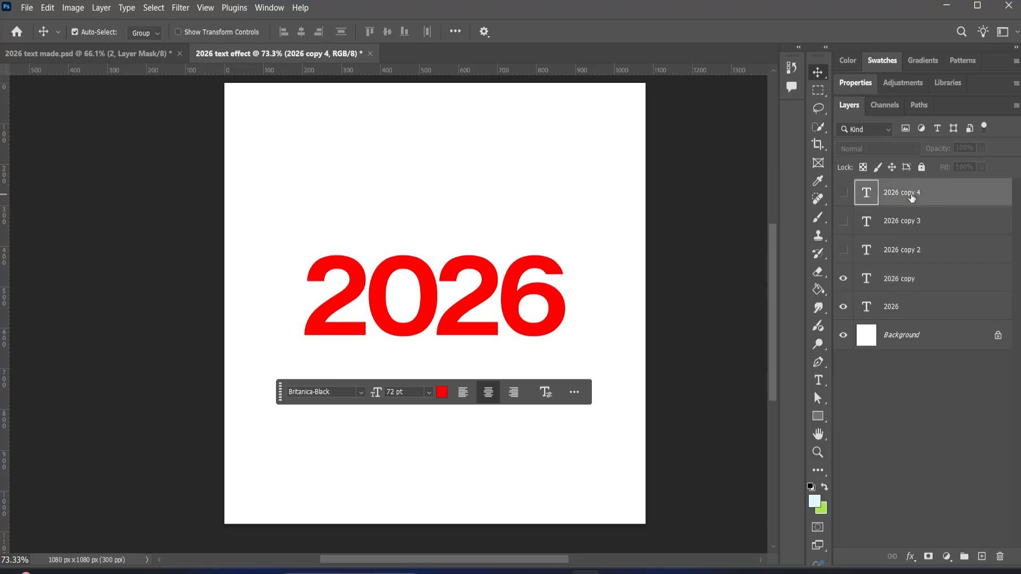
pyautogui.press('Delete')
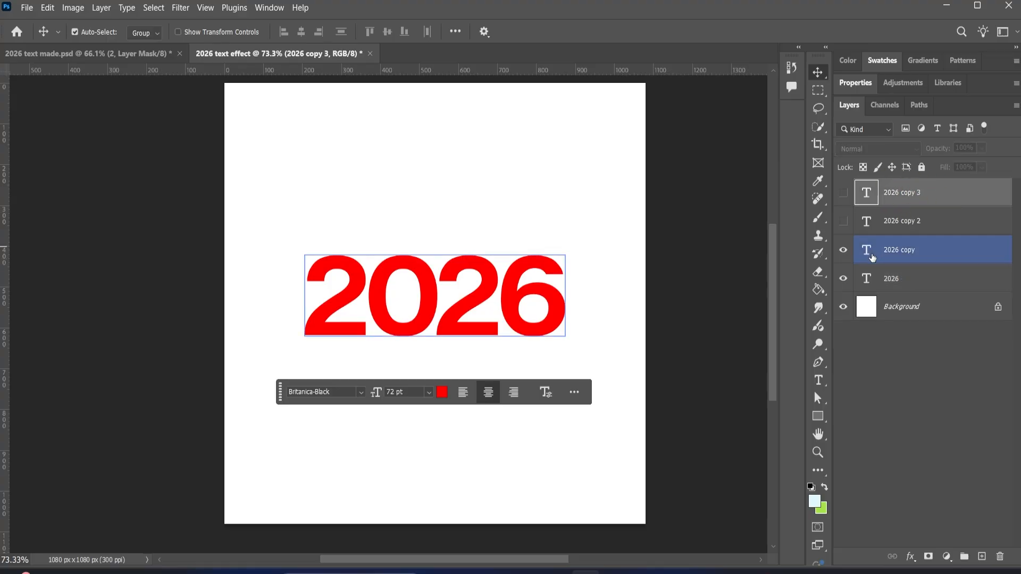
pyautogui.click(843, 249)
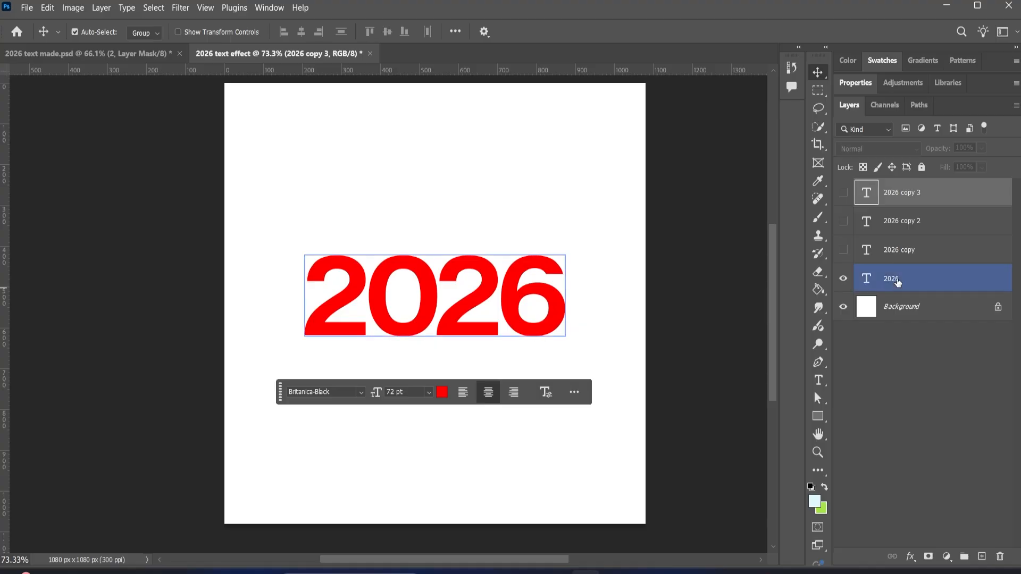
# Remove "026" from the original 2026 text layer so it reads only the first digit "2".
pyautogui.click(879, 277)
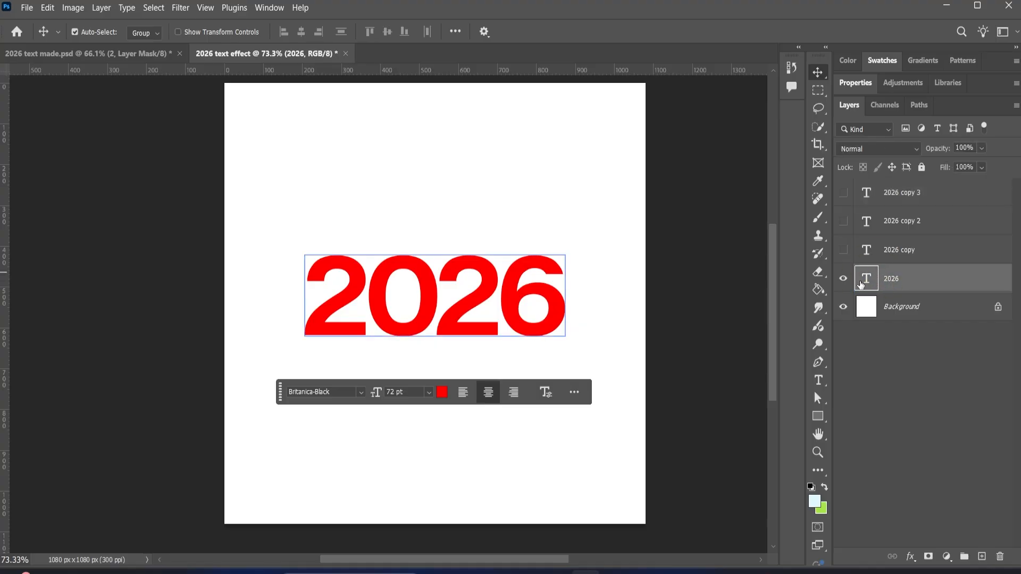
pyautogui.click(821, 382)
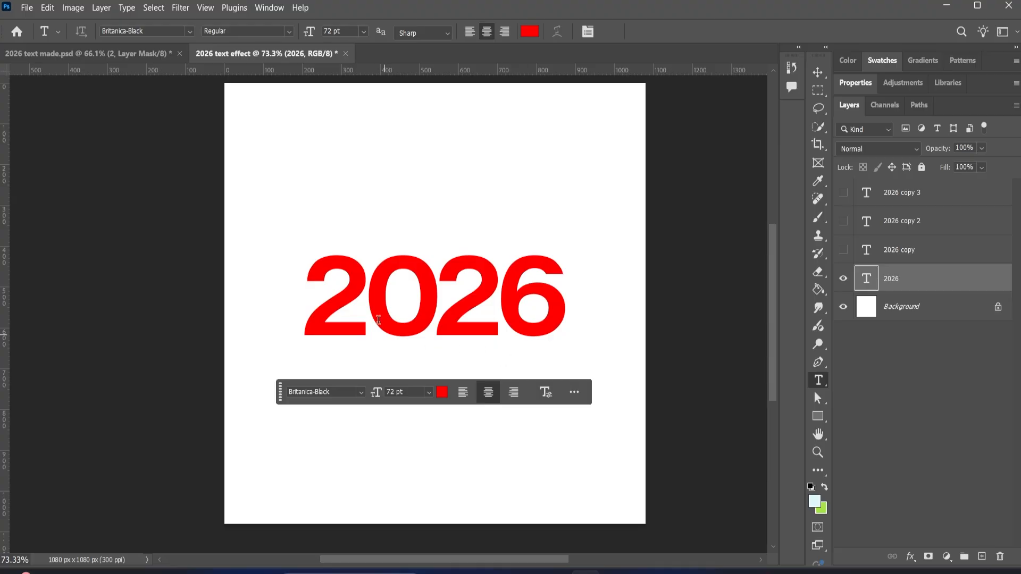
pyautogui.moveTo(369, 309); pyautogui.dragTo(573, 319)
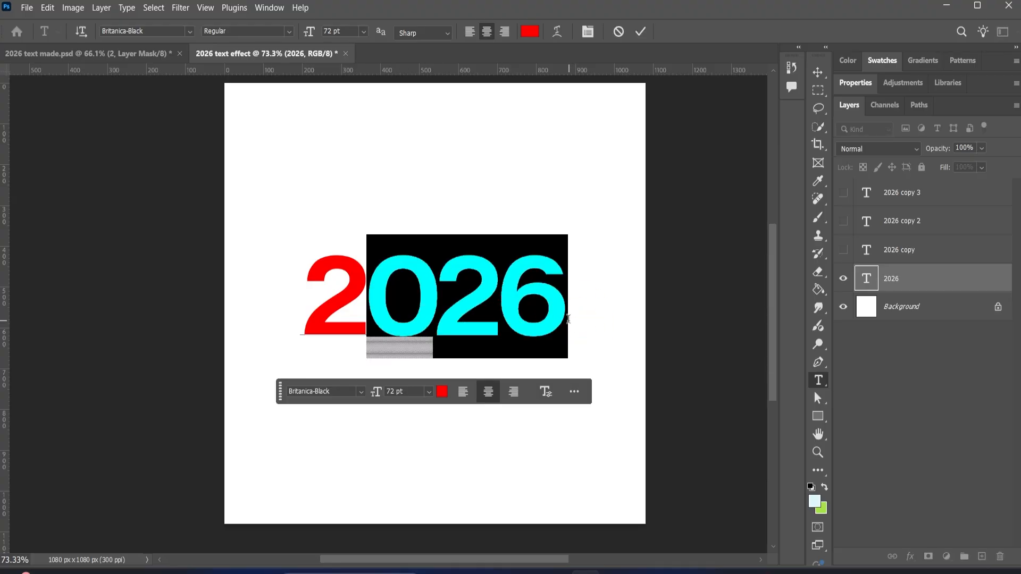
pyautogui.press('BackSpace')
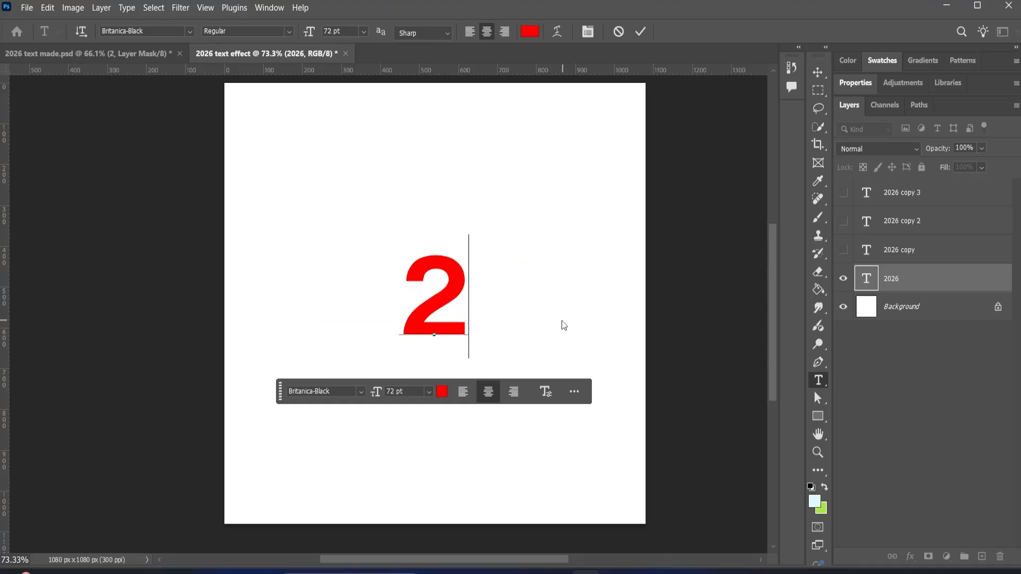
pyautogui.click(641, 32)
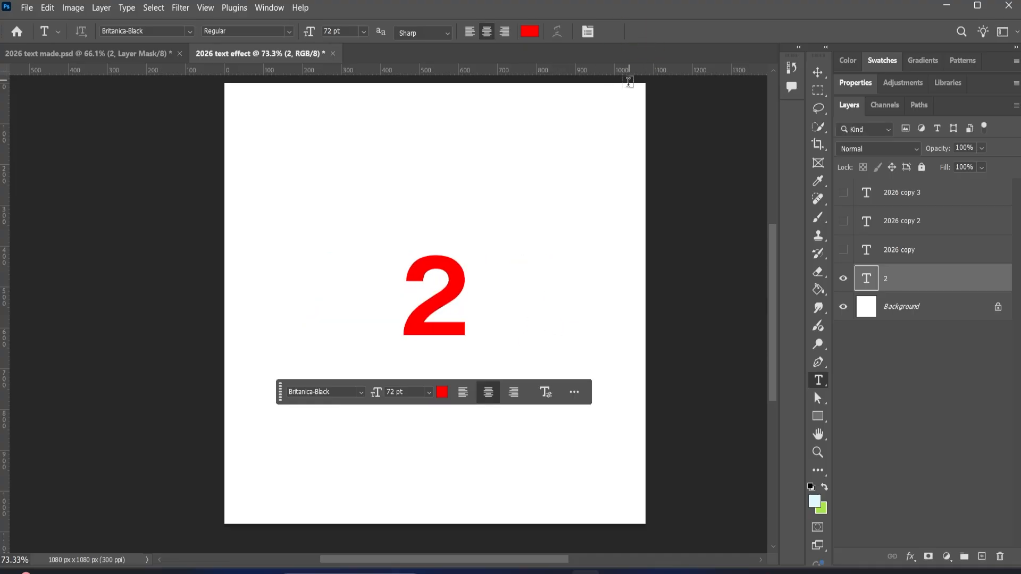
# Hide the "2" layer, show "2026 copy" and reduce its text to the single digit "0".
pyautogui.click(844, 279)
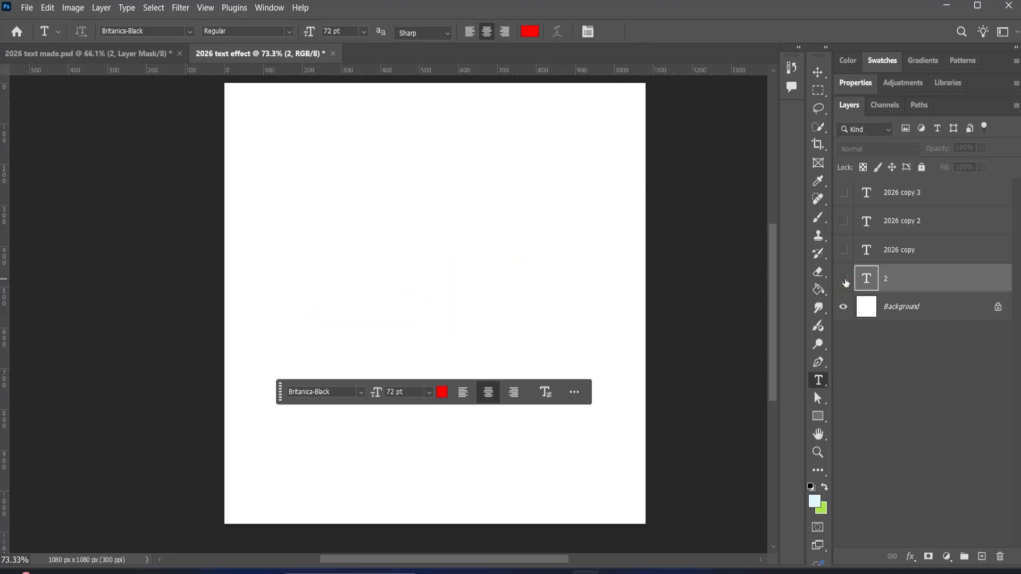
pyautogui.click(843, 250)
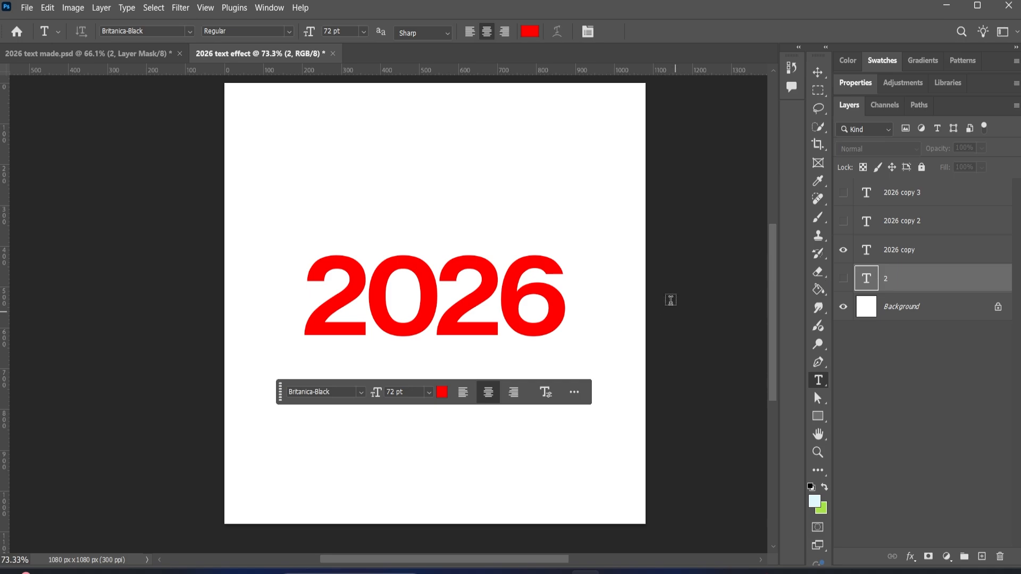
pyautogui.moveTo(444, 307); pyautogui.dragTo(579, 298)
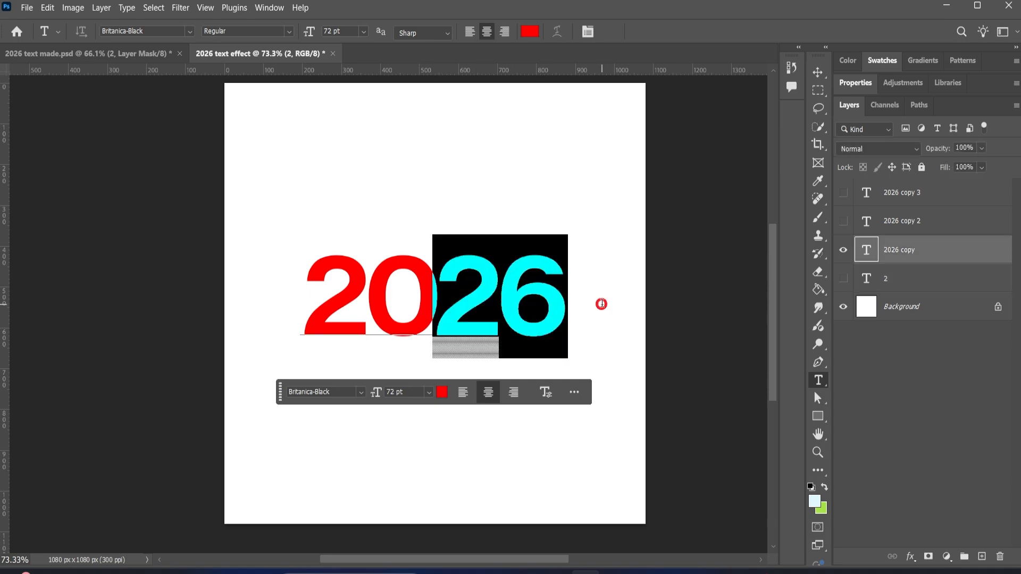
pyautogui.press('BackSpace')
pyautogui.moveTo(425, 299); pyautogui.dragTo(357, 319)
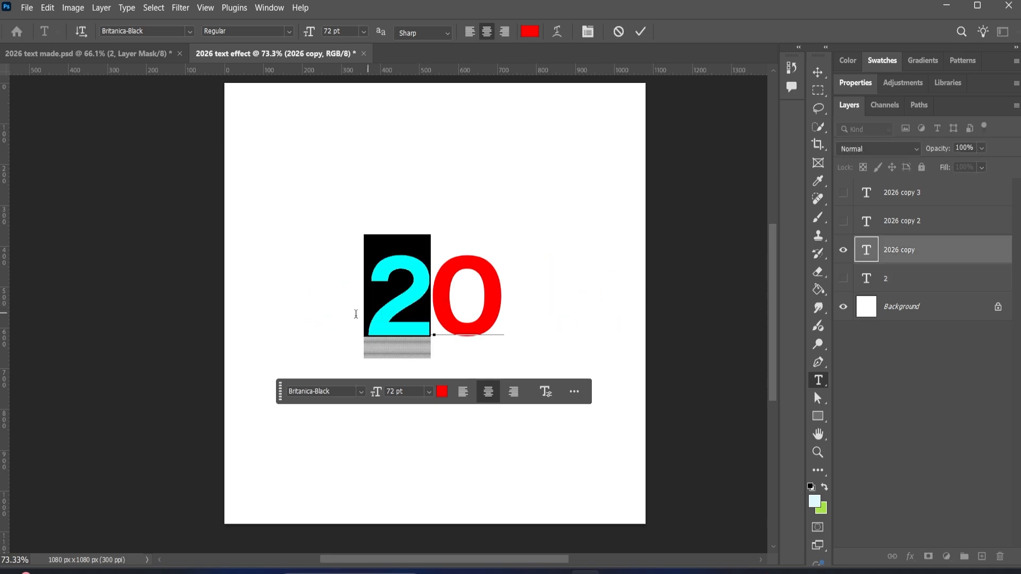
pyautogui.press('BackSpace')
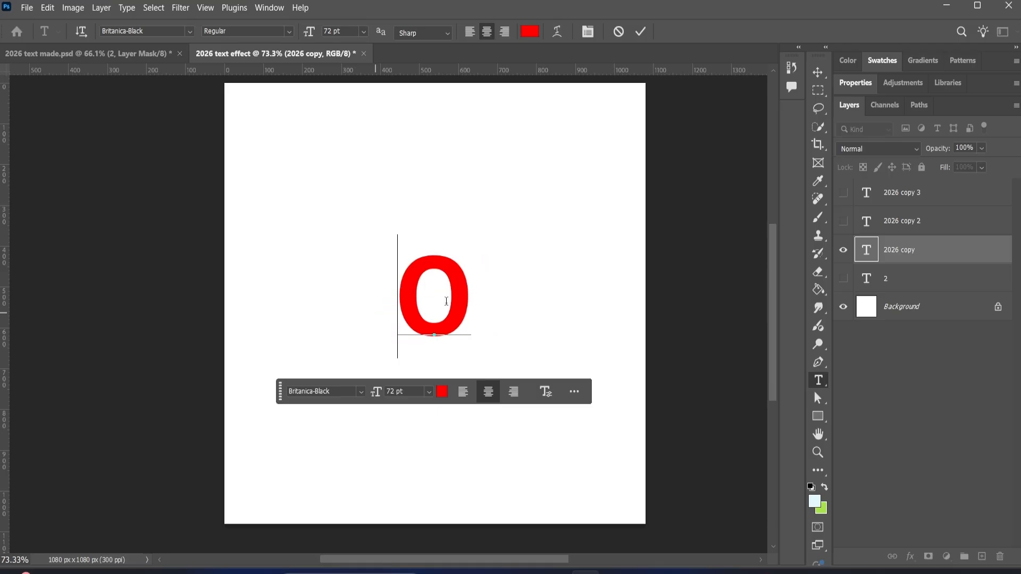
pyautogui.click(641, 32)
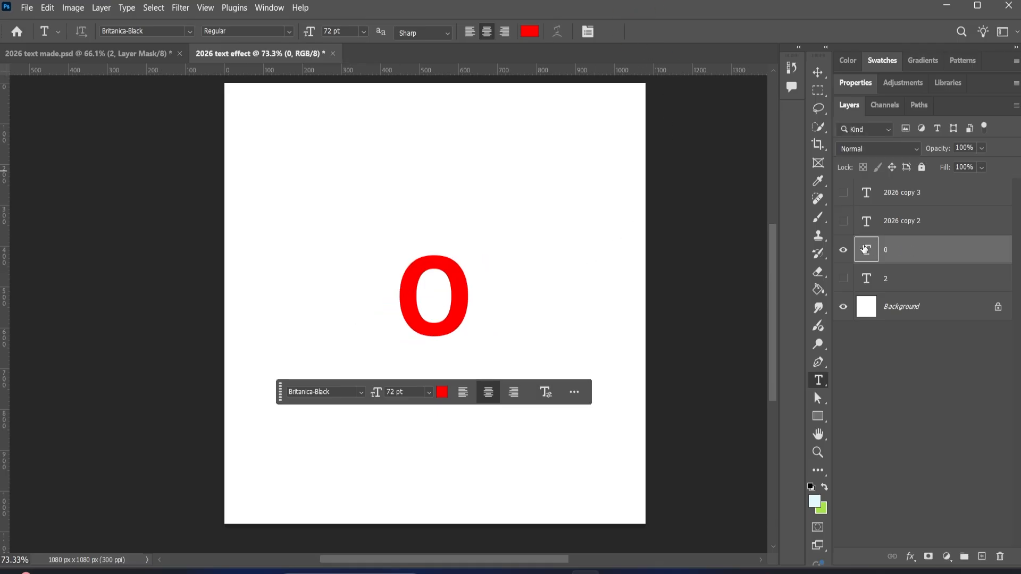
# Hide the "0" layer, show "2026 copy 2" and reduce its text to the second "2".
pyautogui.click(844, 221)
pyautogui.click(843, 250)
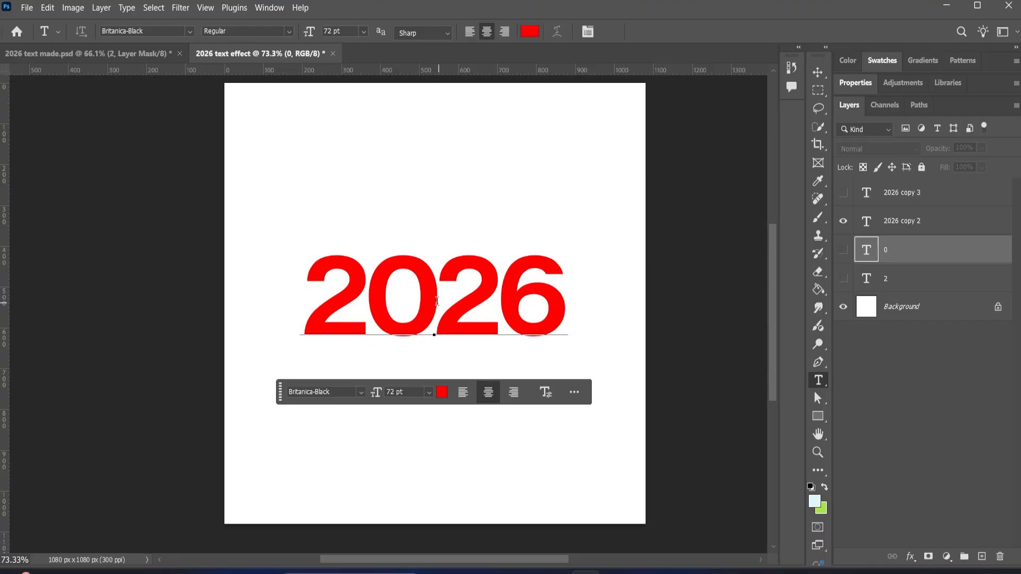
pyautogui.moveTo(431, 305); pyautogui.dragTo(328, 302)
pyautogui.press('BackSpace')
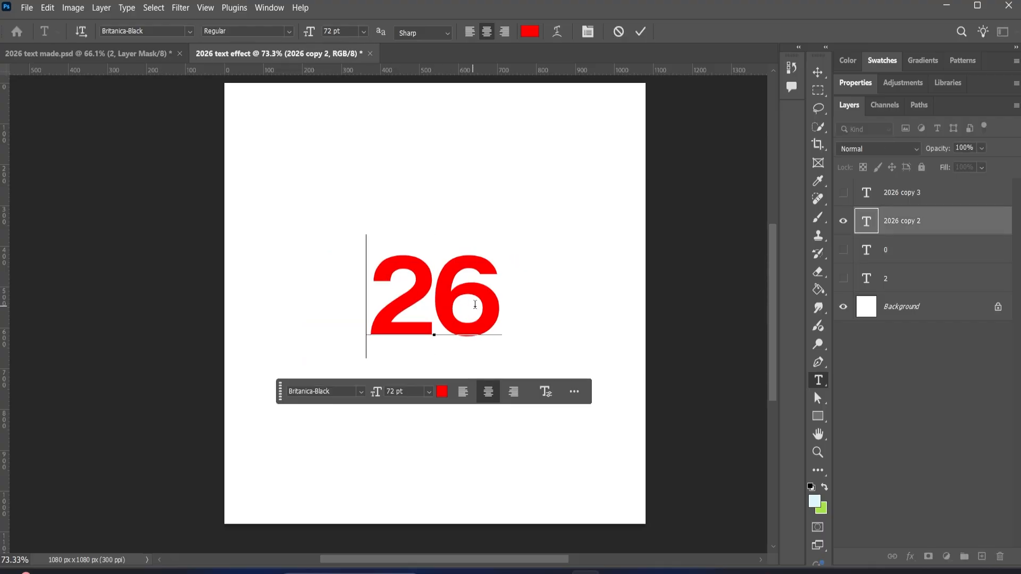
pyautogui.click(449, 307)
pyautogui.moveTo(449, 307); pyautogui.dragTo(512, 306)
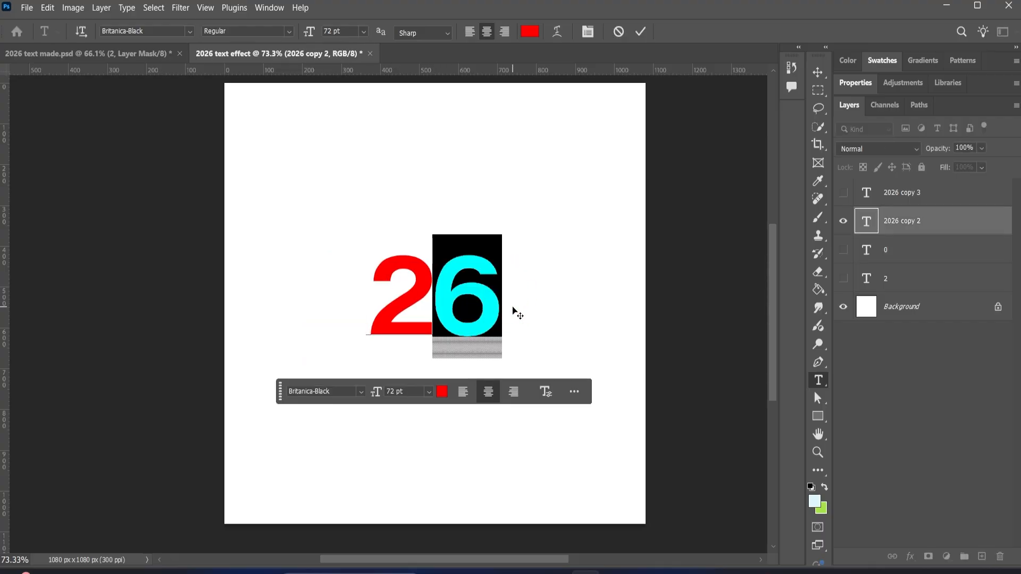
pyautogui.press('BackSpace')
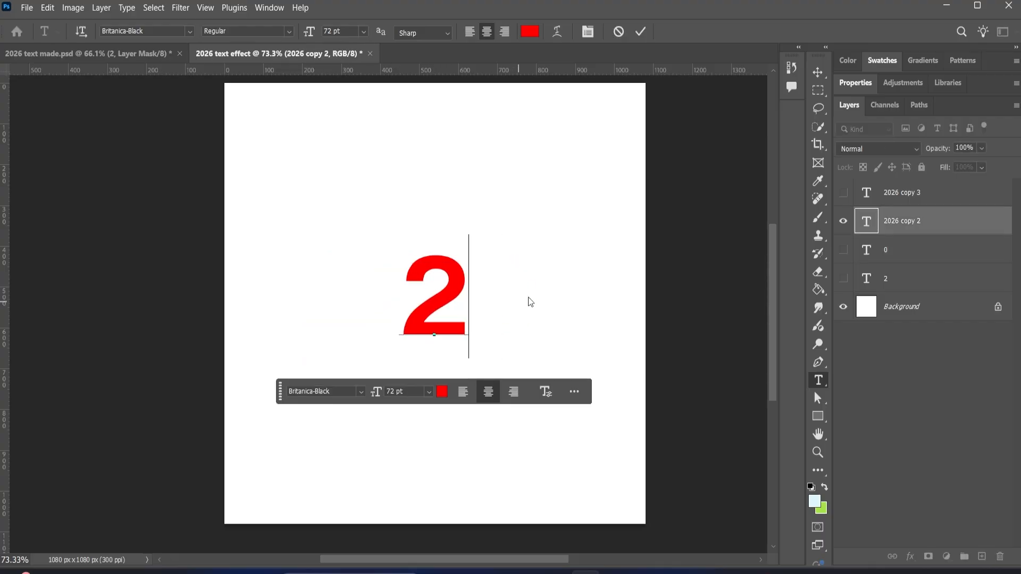
pyautogui.click(641, 32)
# Show "2026 copy 3", hide the second "2" layer and reduce the copy's text to the single digit "6".
pyautogui.click(843, 195)
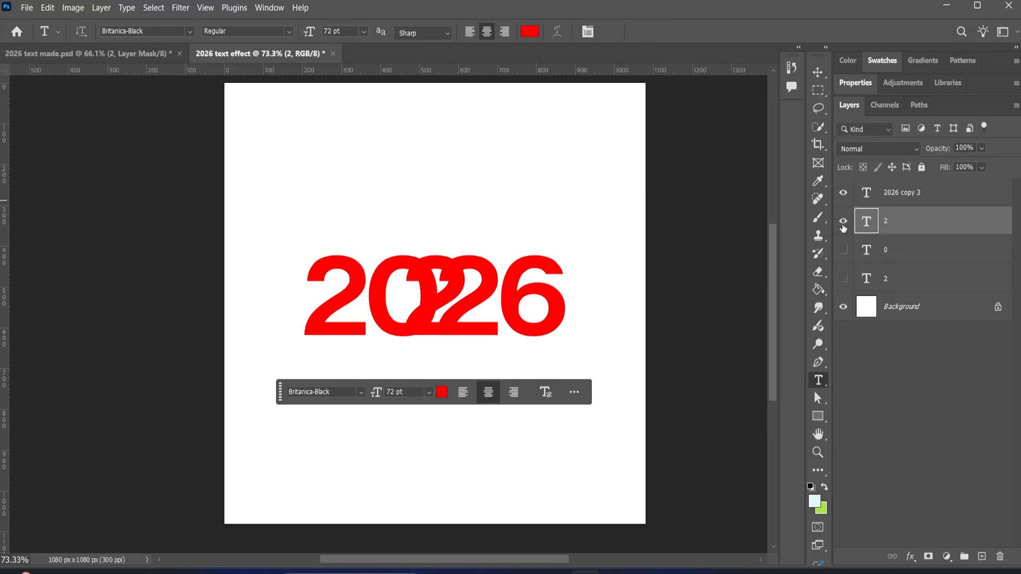
pyautogui.click(842, 223)
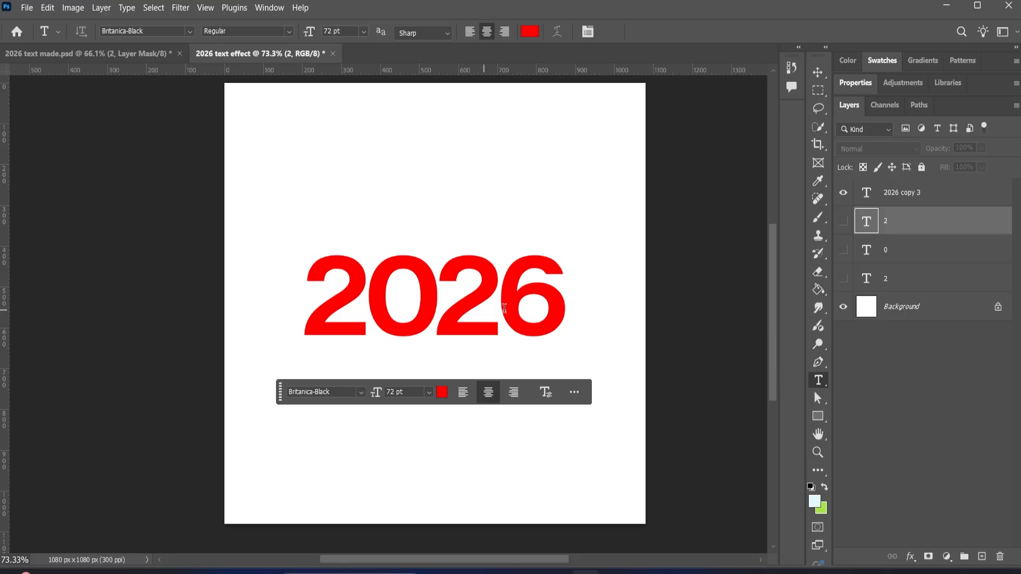
pyautogui.moveTo(492, 310); pyautogui.dragTo(321, 312)
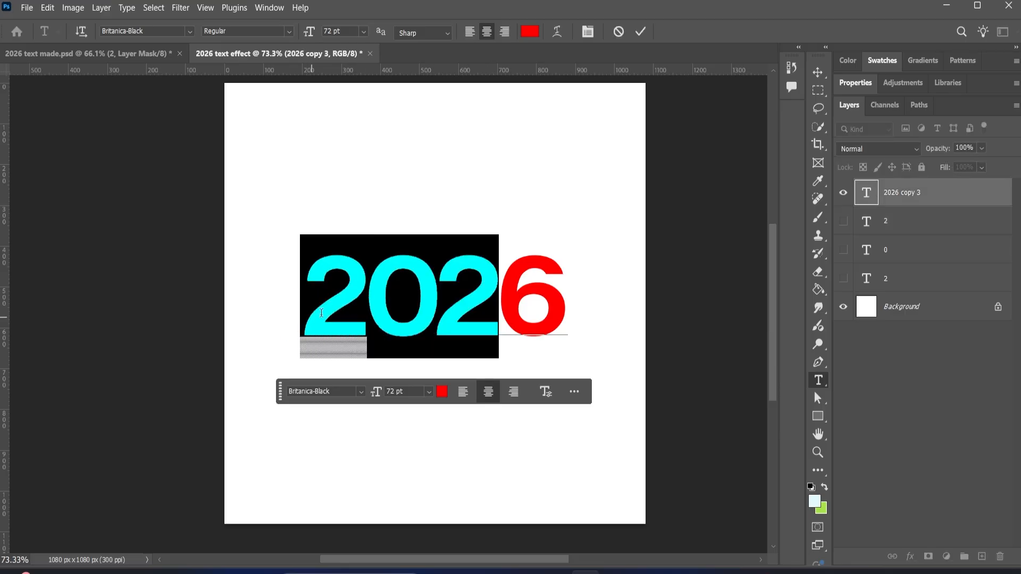
pyautogui.press('BackSpace')
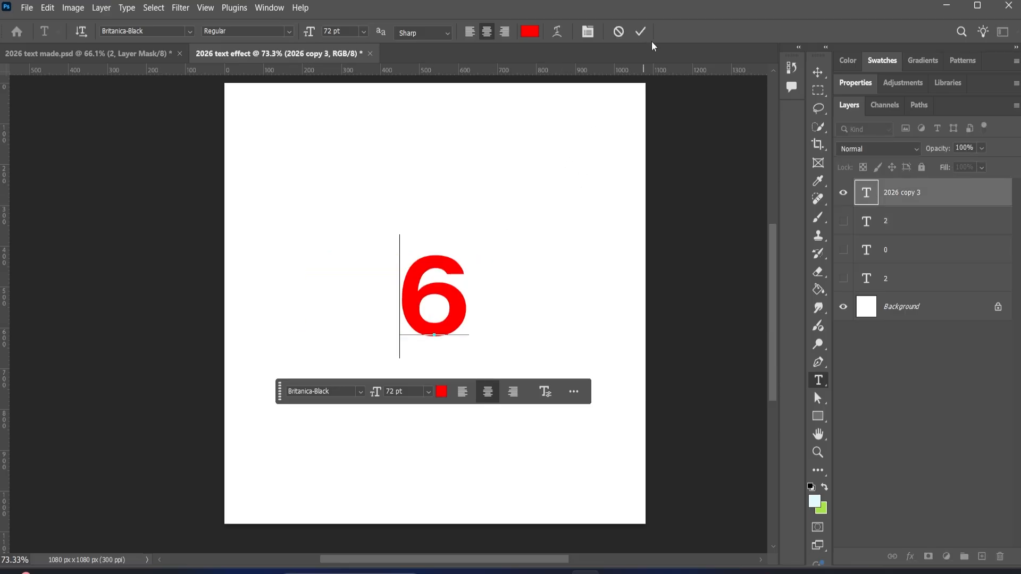
pyautogui.click(642, 33)
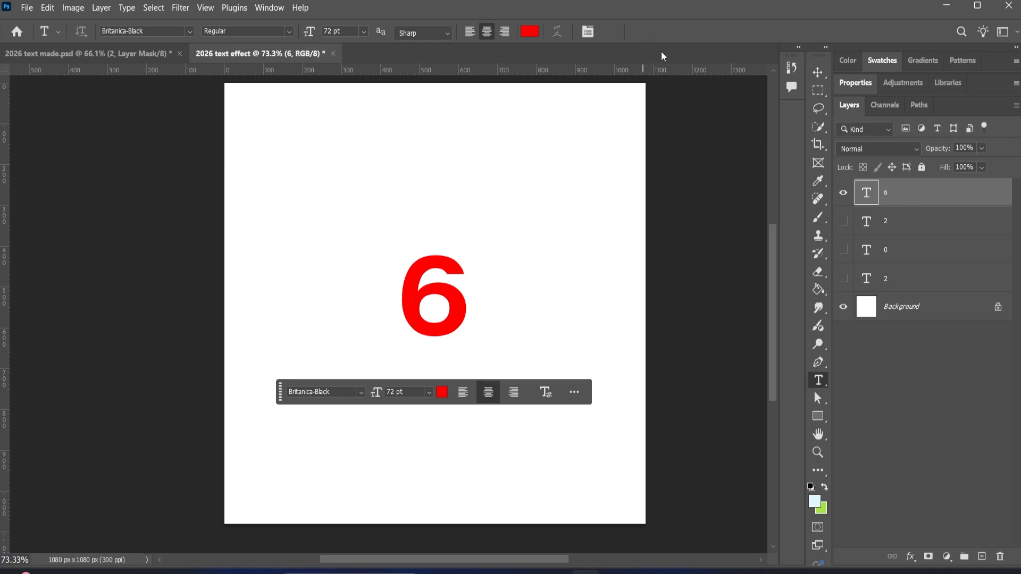
# Make the hidden 2, 0 and 2 layers visible together with the 6 and switch to the Move tool.
pyautogui.click(843, 249)
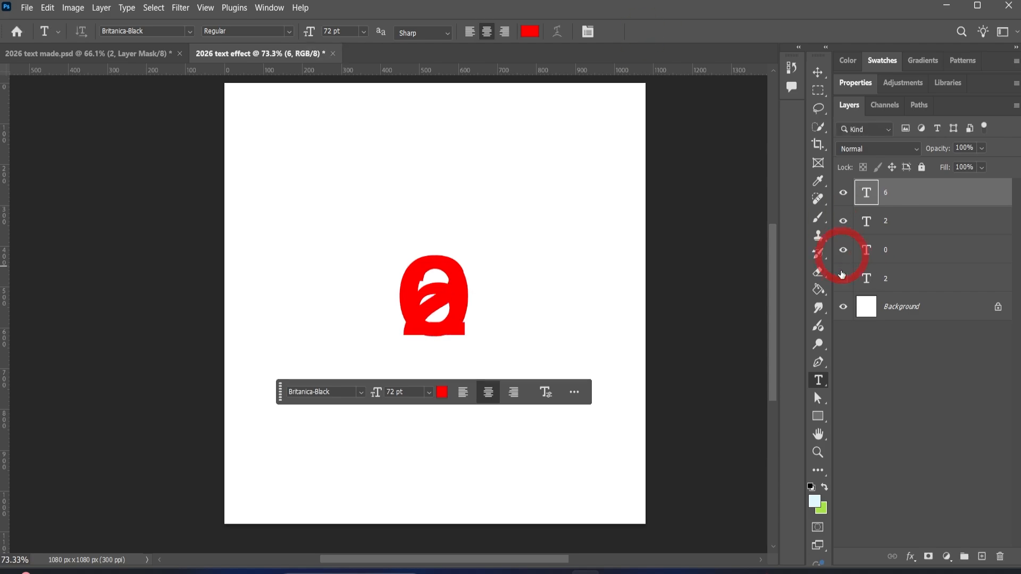
pyautogui.click(843, 278)
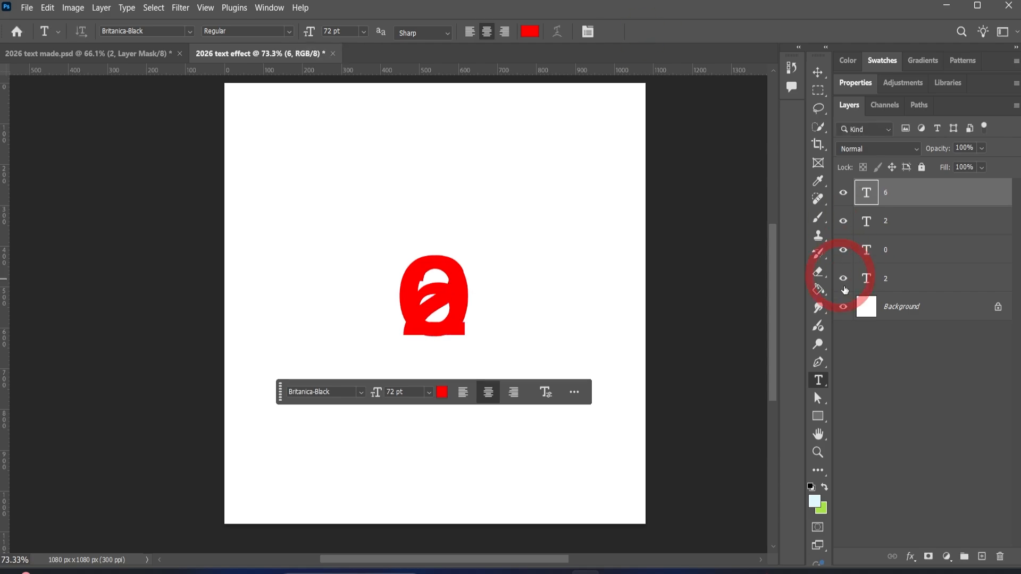
pyautogui.click(818, 73)
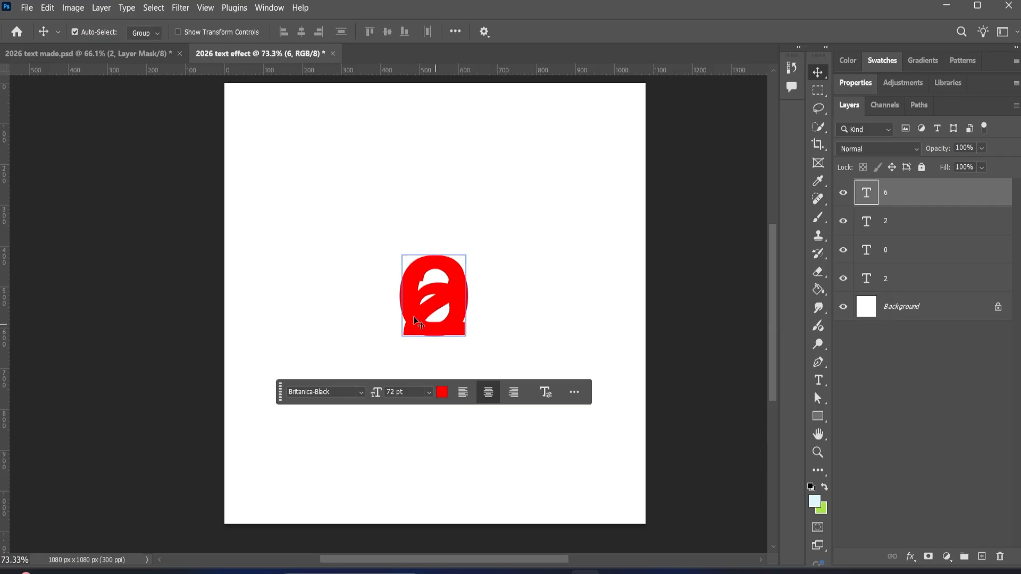
# Hide the 6, second 2 and 0 layers and move the first 2 horizontally to the left on the canvas.
pyautogui.scroll(4, 433, 299)
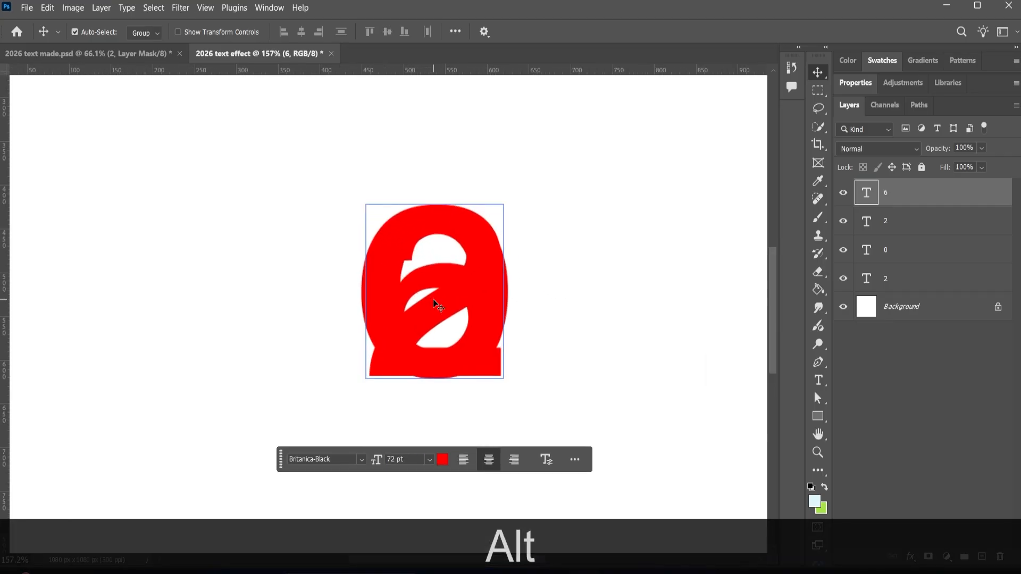
pyautogui.scroll(-3, 419, 303)
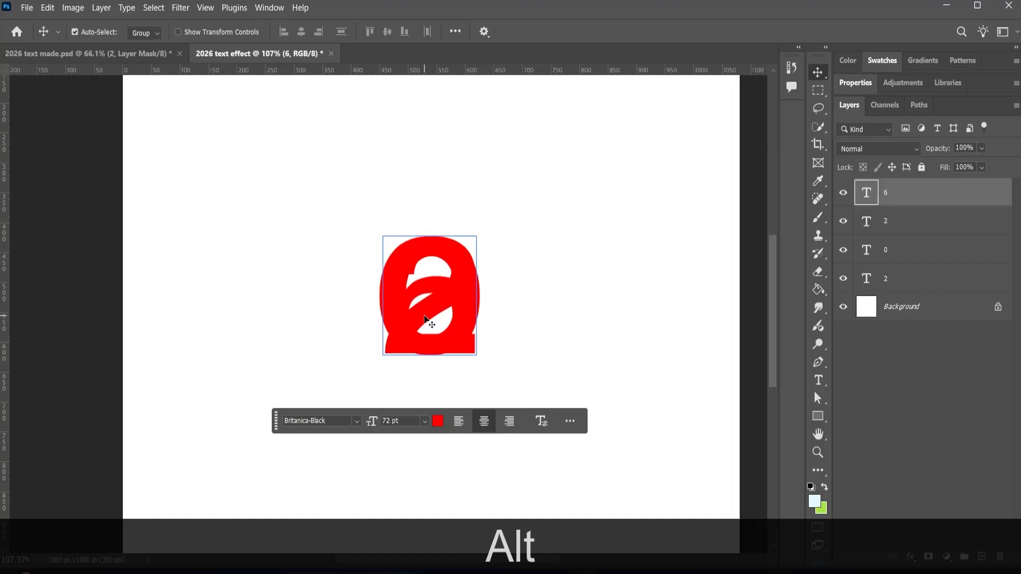
pyautogui.click(874, 278)
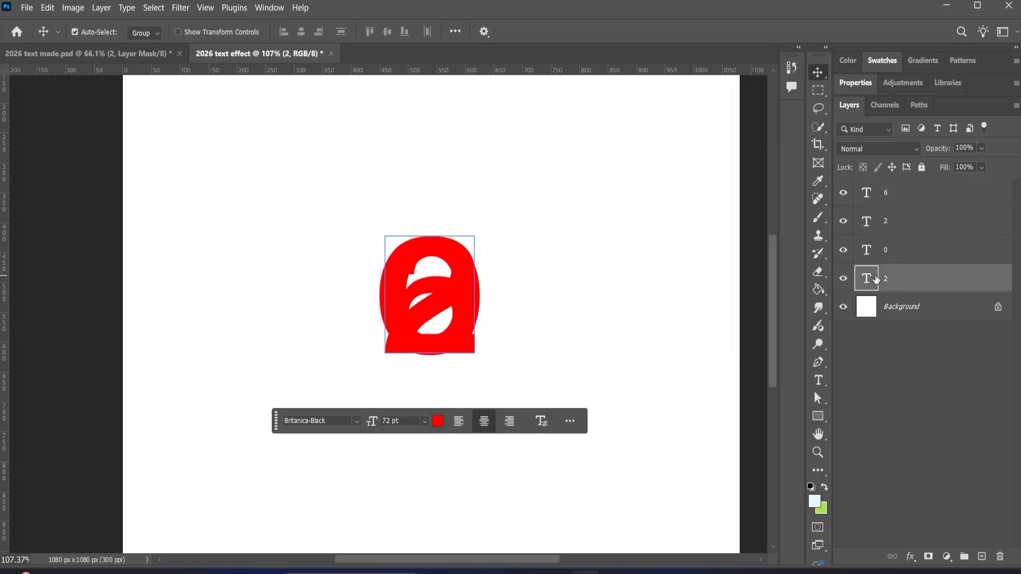
pyautogui.click(843, 192)
pyautogui.click(843, 221)
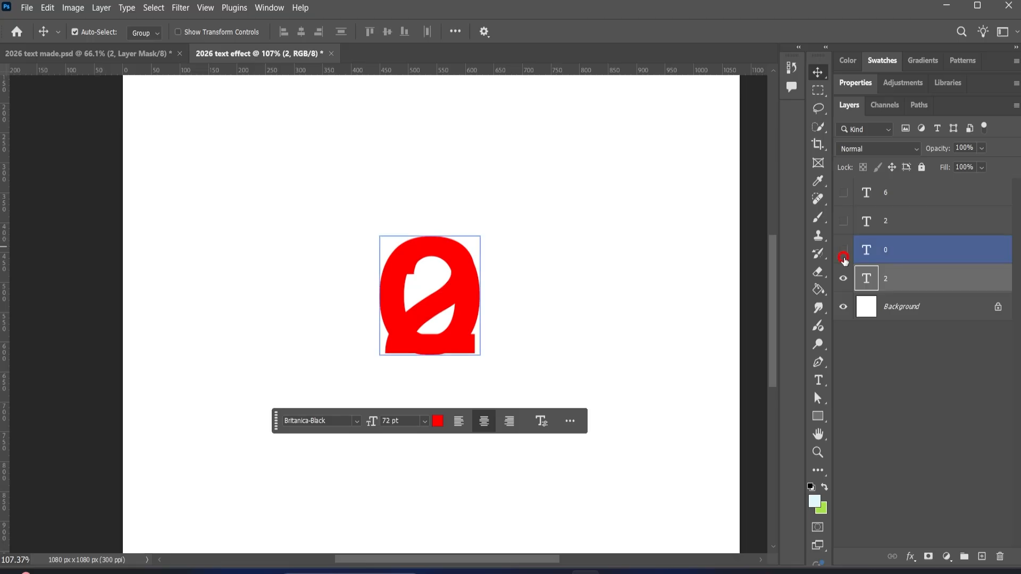
pyautogui.click(843, 250)
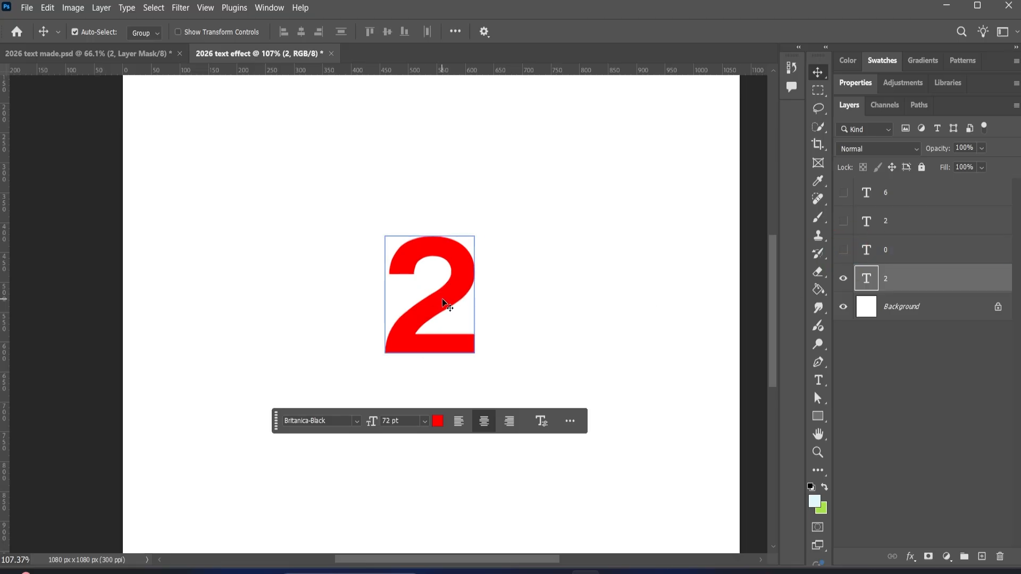
pyautogui.hotkey('ctrl', 't')
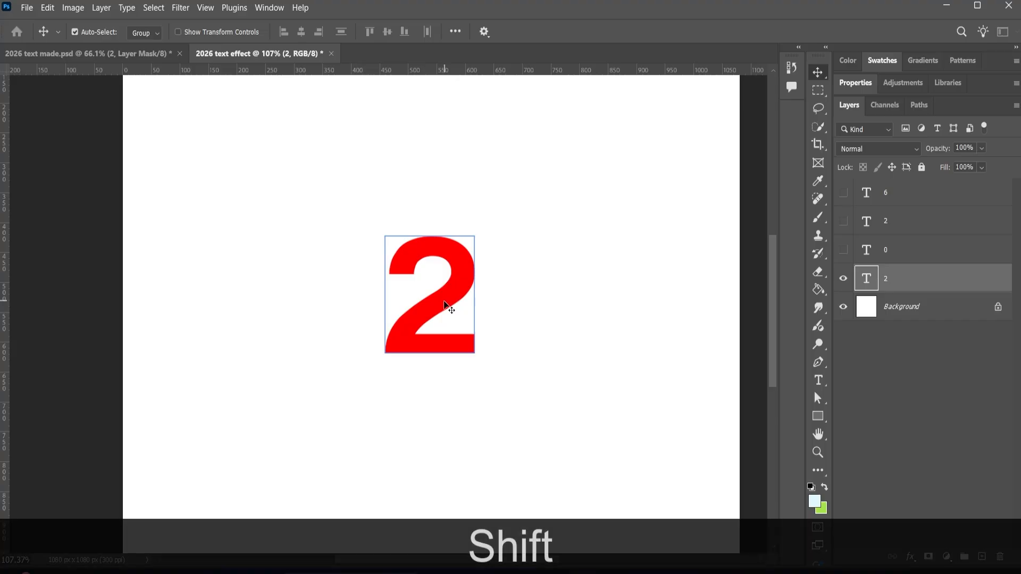
pyautogui.moveTo(445, 303); pyautogui.dragTo(318, 306)
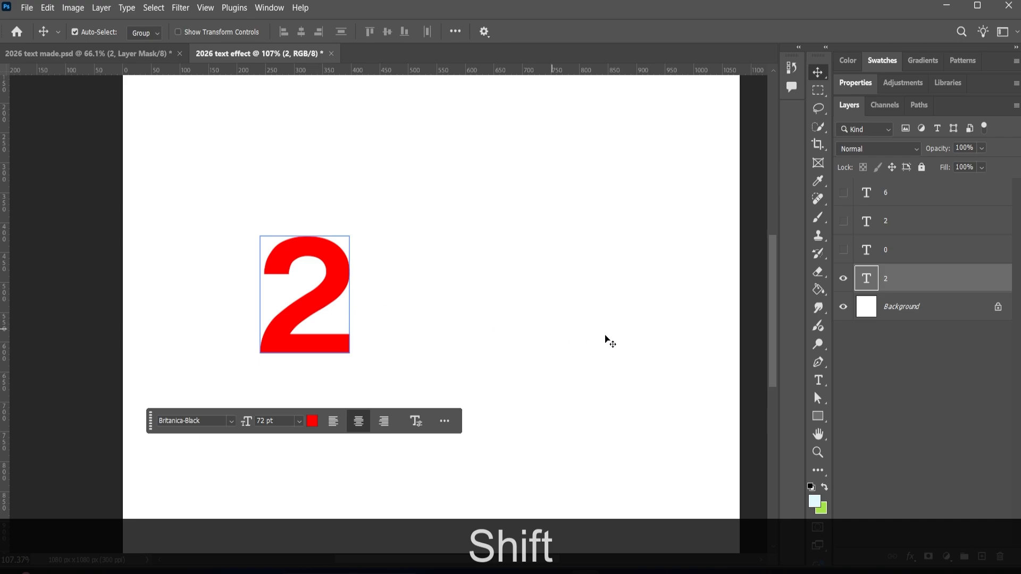
# Show the 0 and second 2 layers and shift each horizontally so it overlaps the digit before it.
pyautogui.click(845, 251)
pyautogui.click(462, 316)
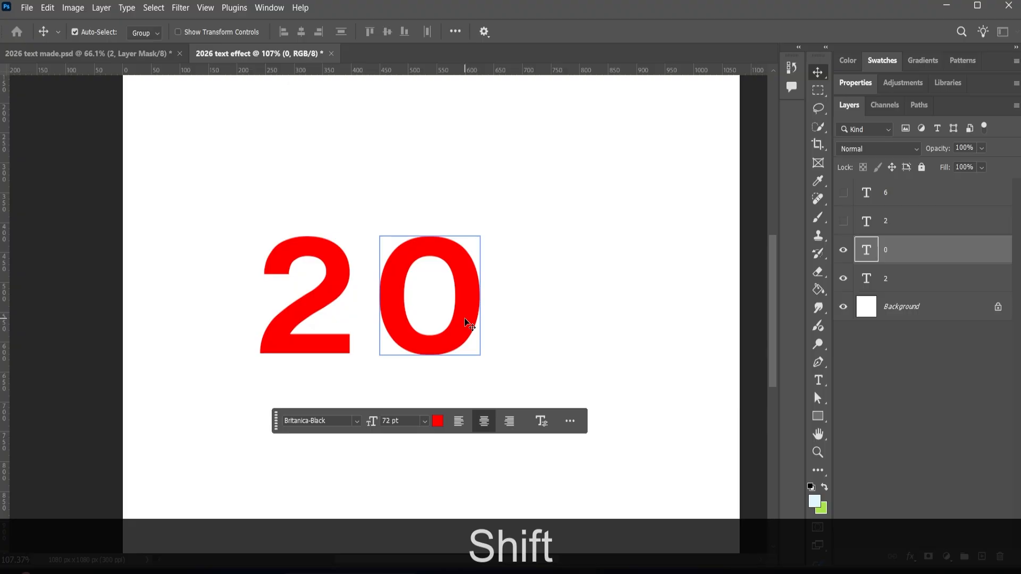
pyautogui.moveTo(465, 319); pyautogui.dragTo(409, 316)
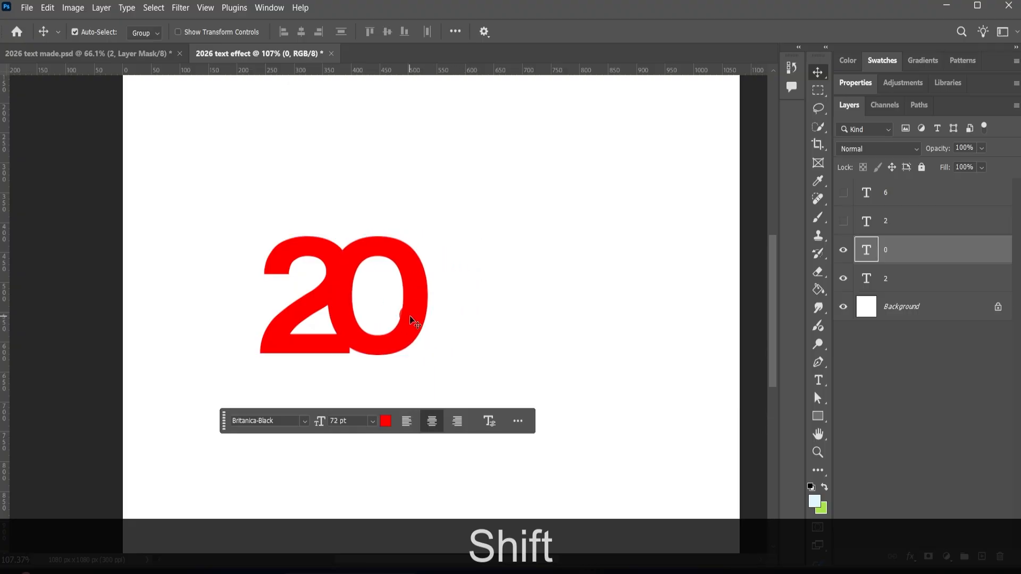
pyautogui.click(844, 222)
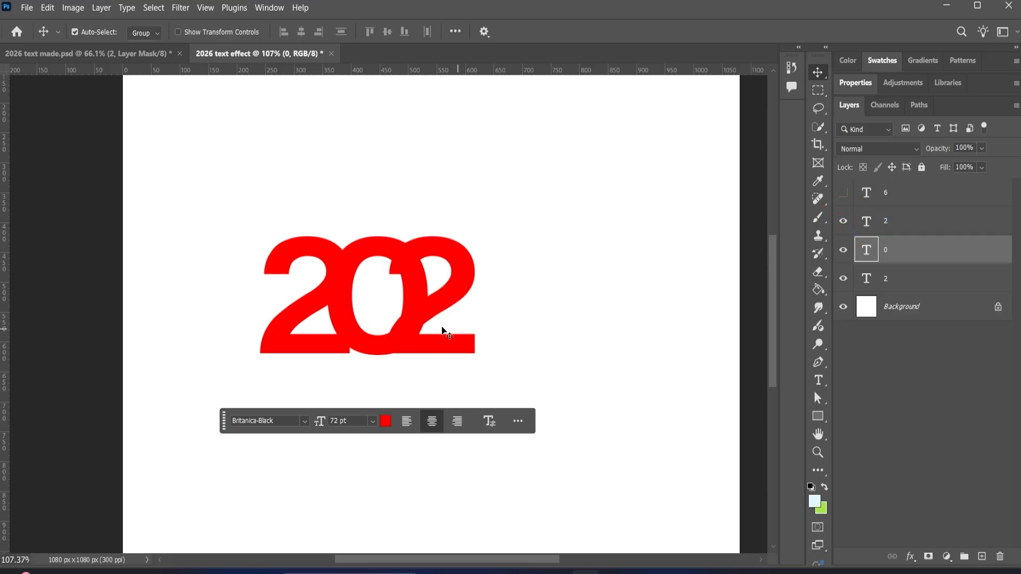
pyautogui.moveTo(439, 308); pyautogui.dragTo(466, 309)
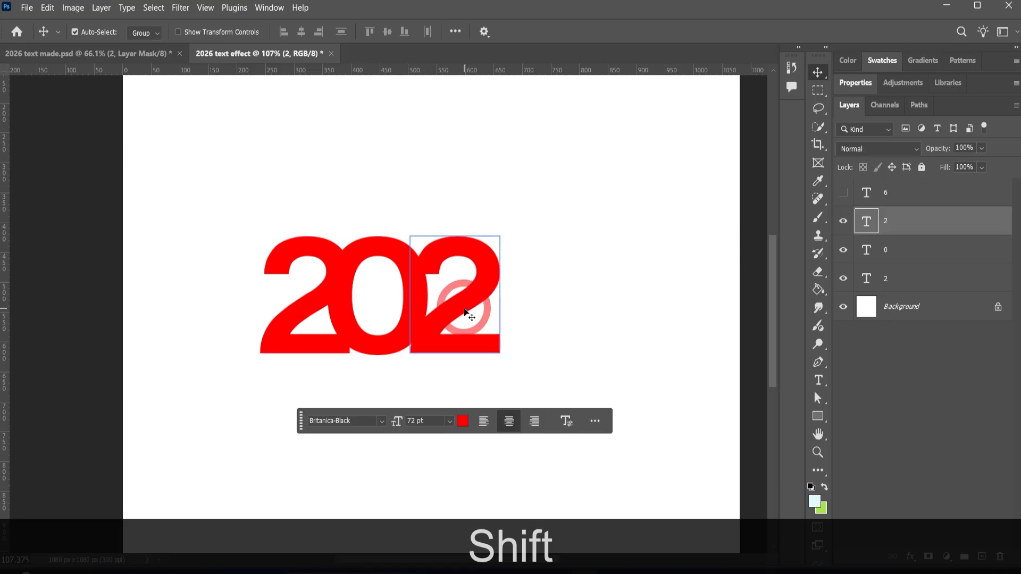
# Show the 6 layer and move it horizontally to the right so its left edge overlaps the second 2.
pyautogui.click(843, 192)
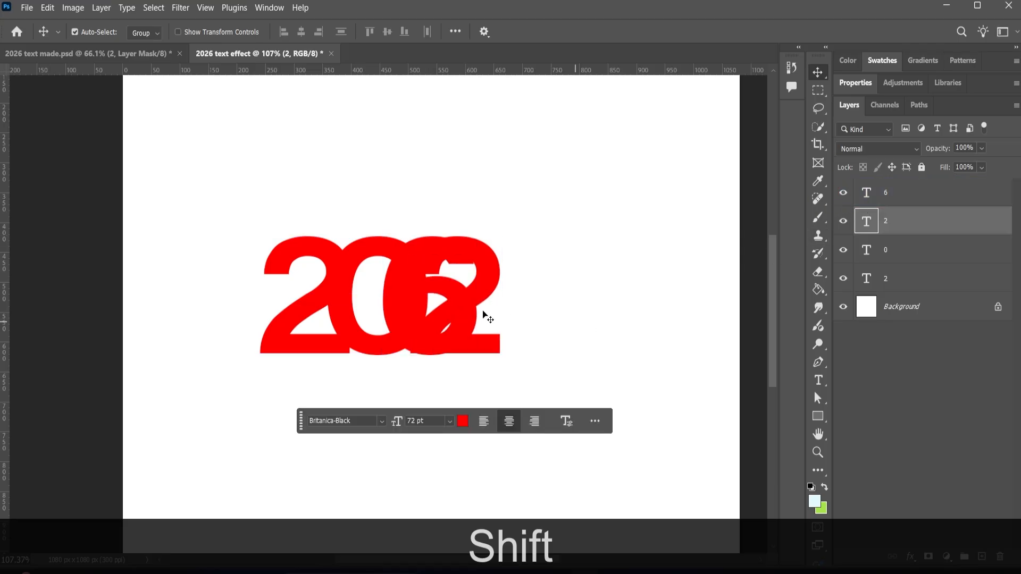
pyautogui.click(452, 292)
pyautogui.moveTo(451, 292); pyautogui.dragTo(539, 312)
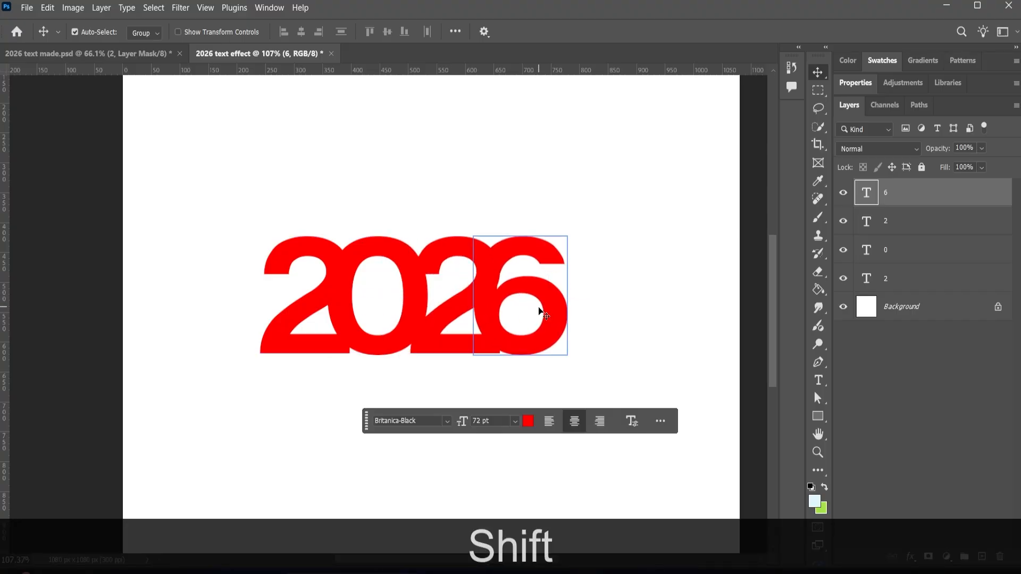
# Set the text colour of the 0 to light cyan, 6ef0ff.
pyautogui.scroll(3, 286, 396)
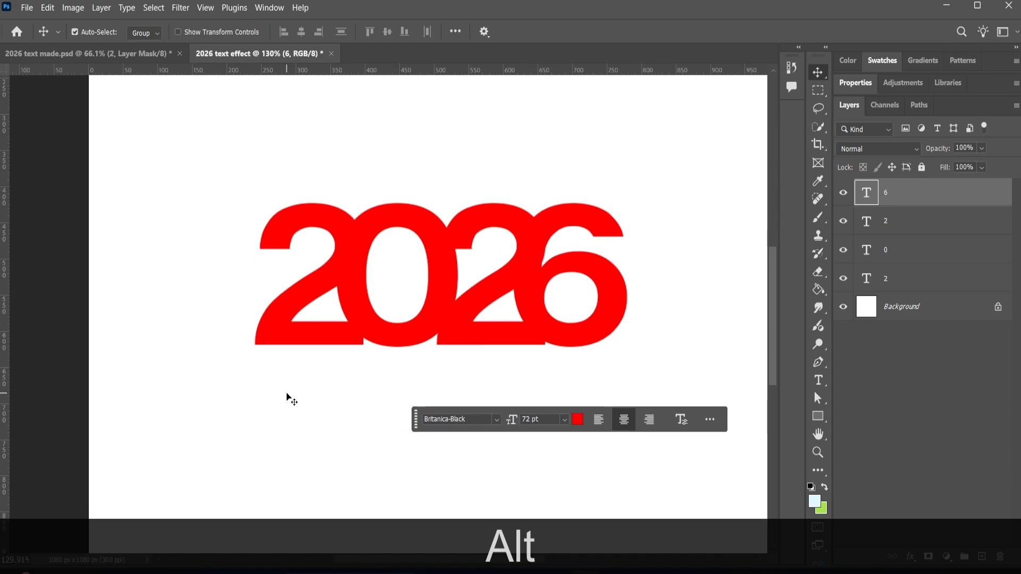
pyautogui.scroll(1, 311, 393)
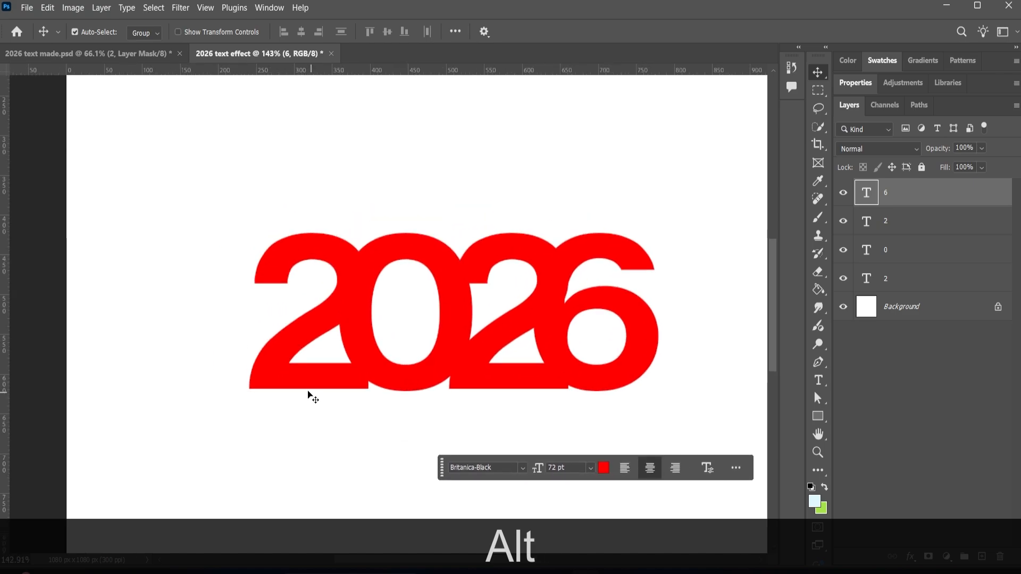
pyautogui.click(357, 356)
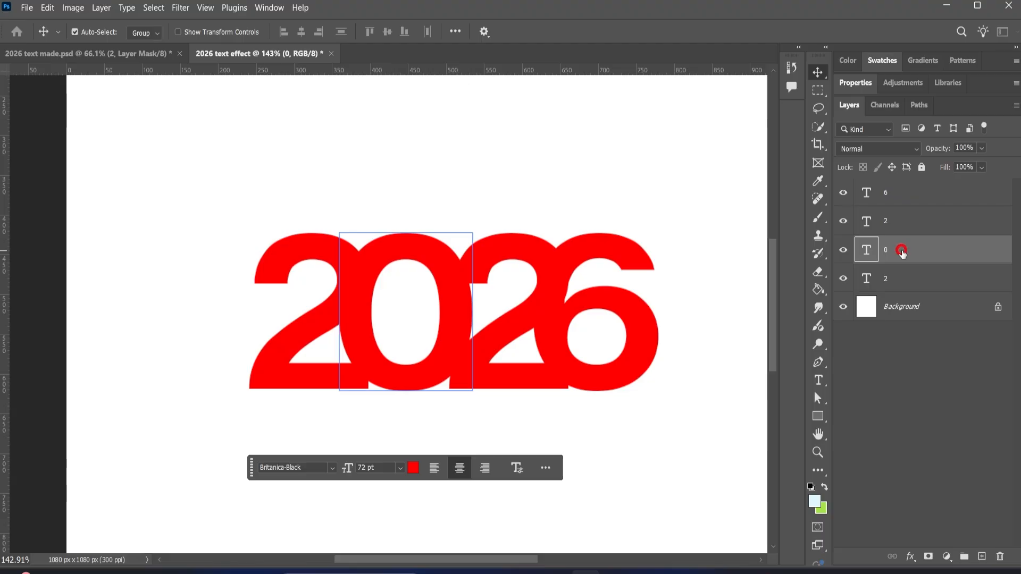
pyautogui.click(855, 84)
pyautogui.click(949, 233)
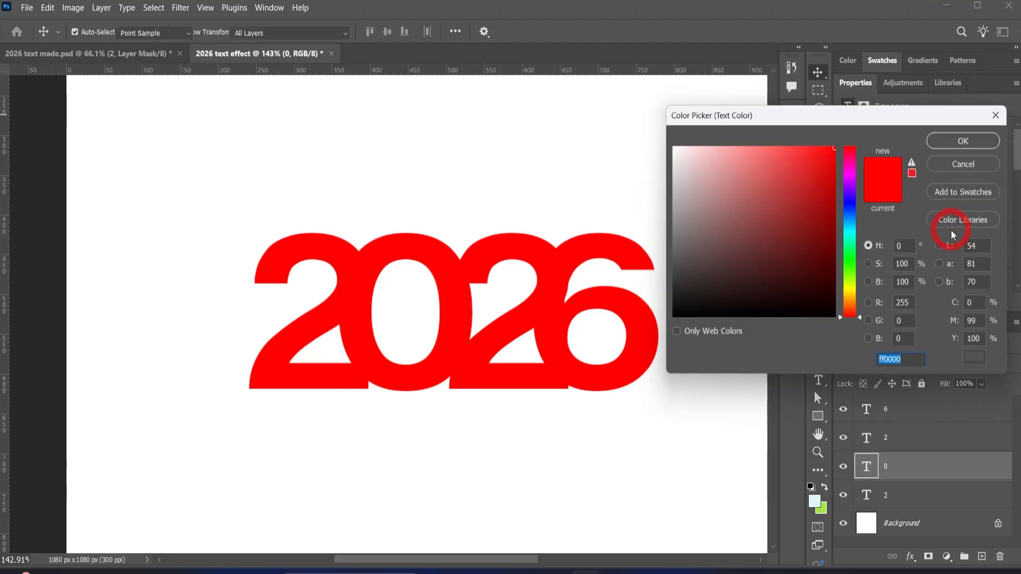
pyautogui.moveTo(855, 239); pyautogui.dragTo(853, 229)
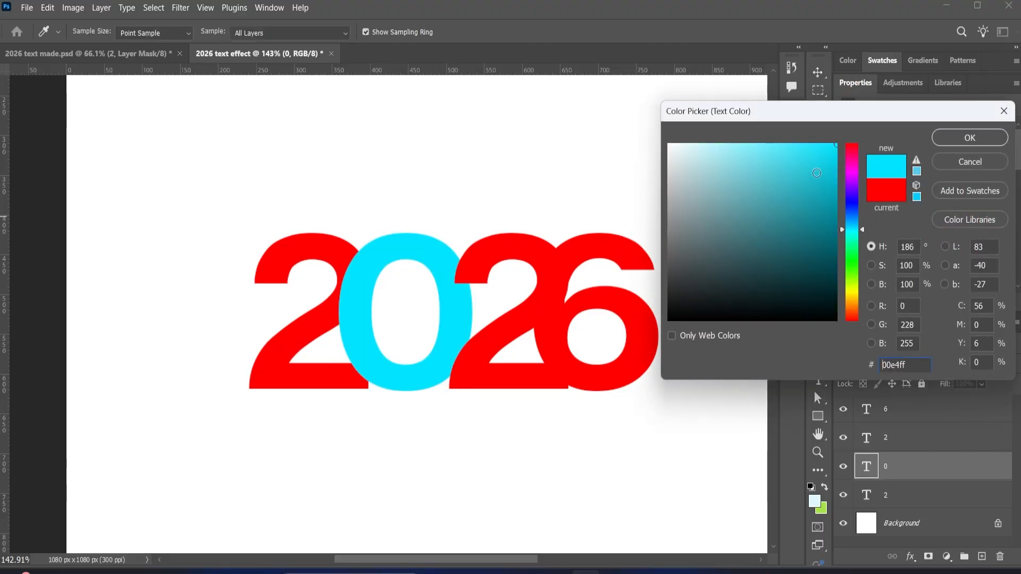
pyautogui.moveTo(813, 162); pyautogui.dragTo(764, 131)
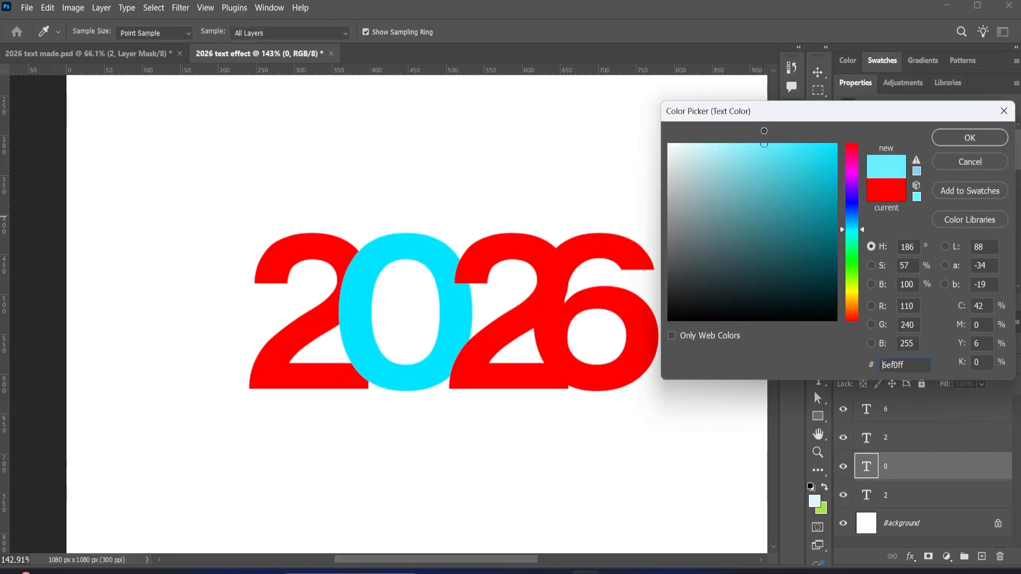
pyautogui.click(952, 137)
# Set the text colour of the second 2 to green, 00ad00.
pyautogui.click(526, 247)
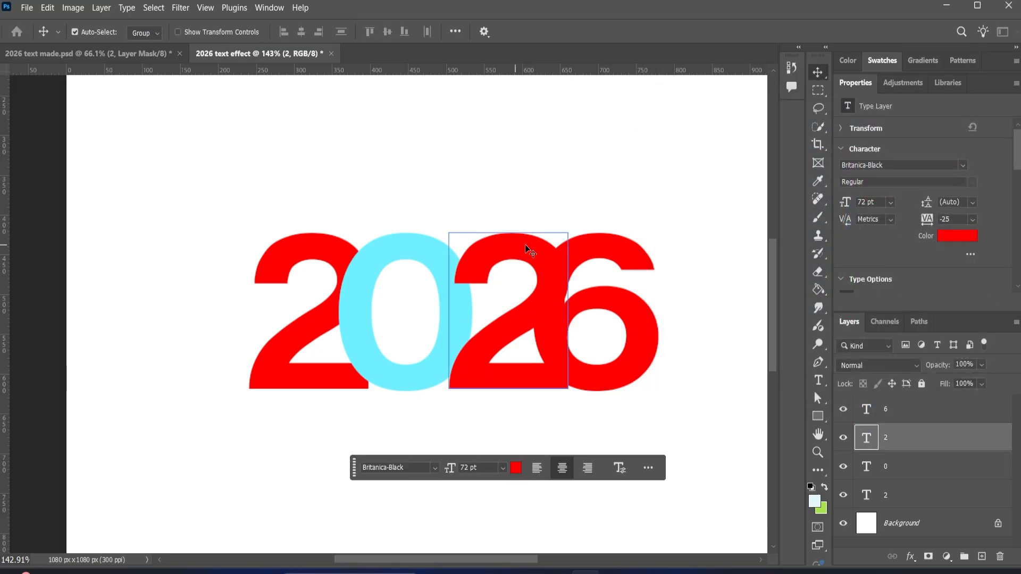
pyautogui.click(959, 235)
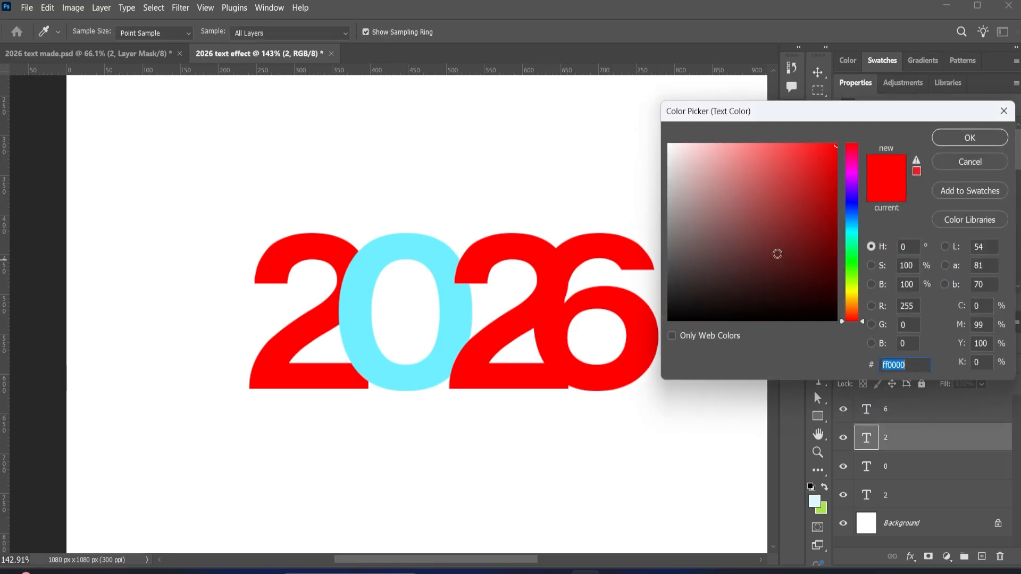
pyautogui.click(855, 238)
pyautogui.moveTo(855, 241); pyautogui.dragTo(850, 262)
pyautogui.moveTo(819, 209); pyautogui.dragTo(848, 206)
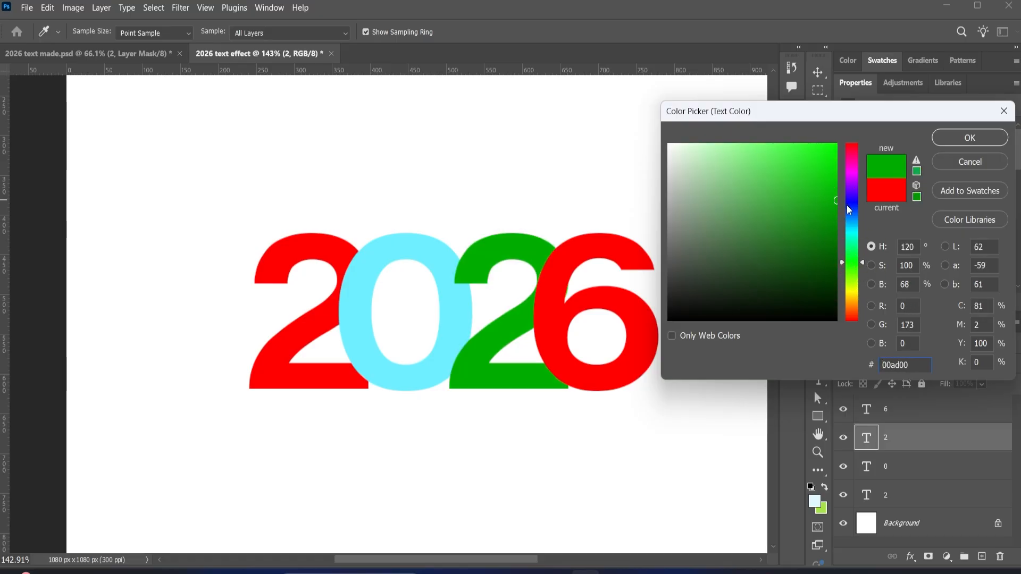
pyautogui.click(977, 138)
# Set the text colour of the 6 to orange, ff8a00.
pyautogui.click(632, 301)
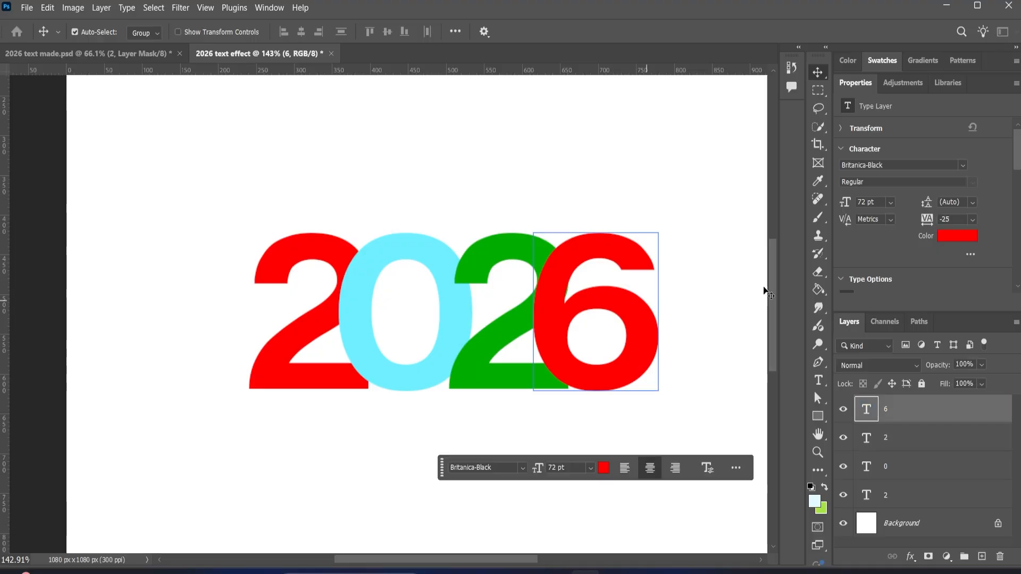
pyautogui.click(959, 236)
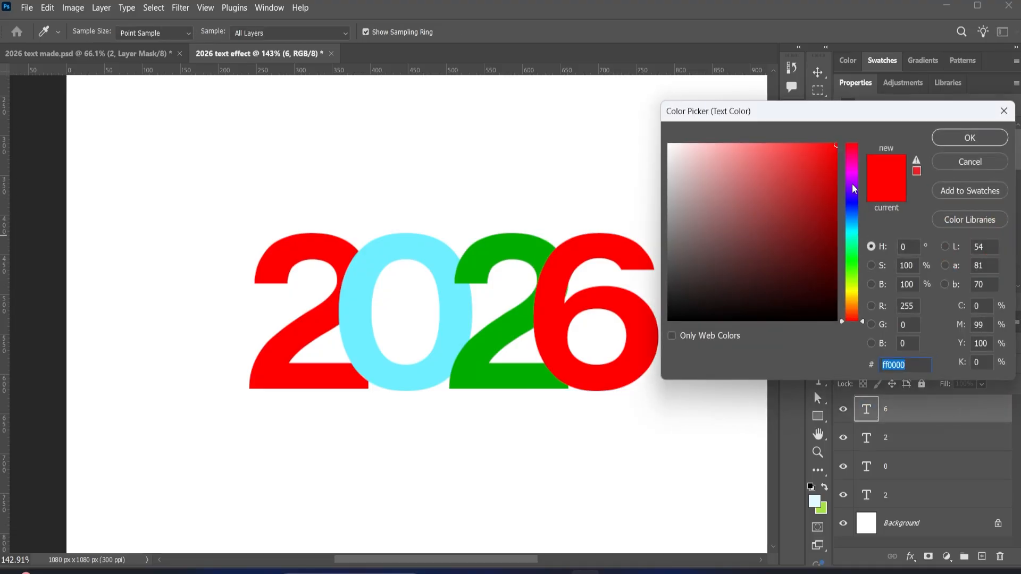
pyautogui.click(852, 307)
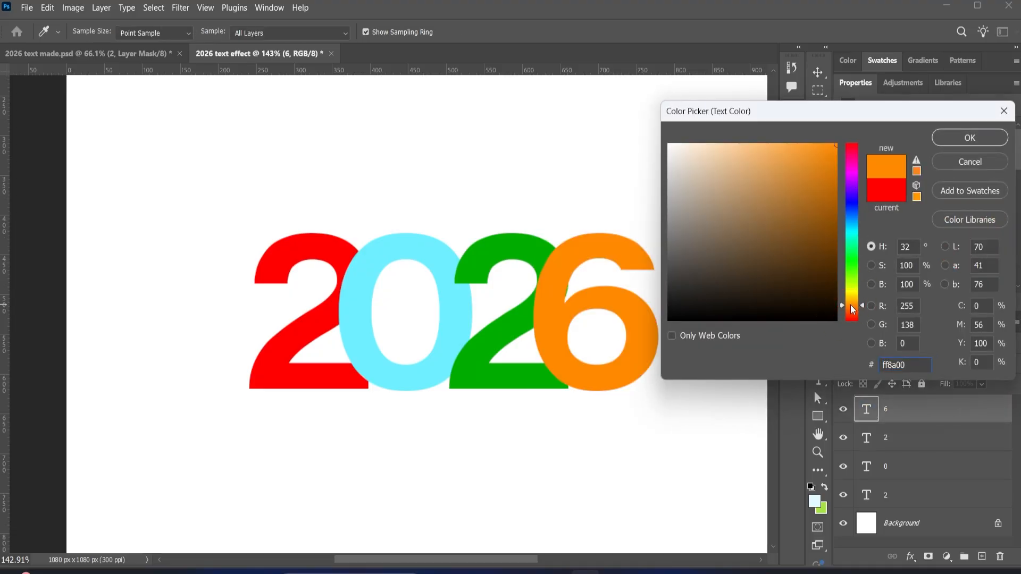
pyautogui.click(955, 139)
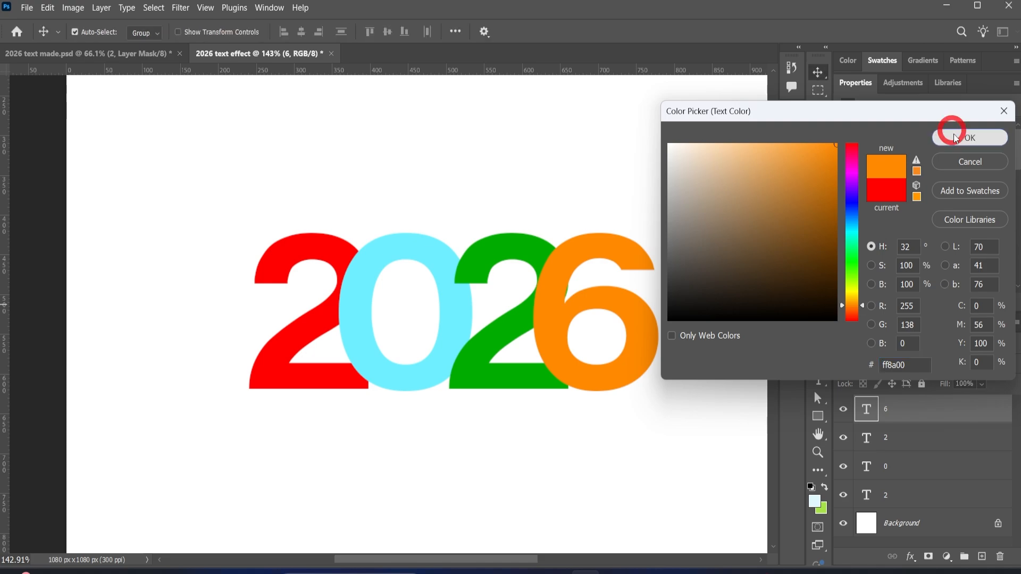
# Nudge the 0 horizontally left so its outer edge lines up with the inner curve of the first 2.
pyautogui.click(375, 344)
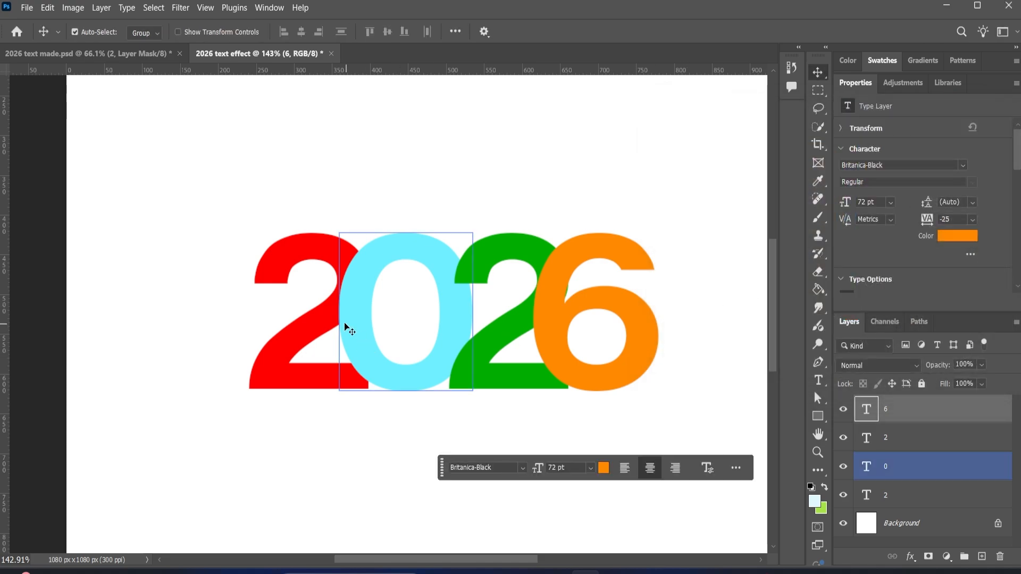
pyautogui.keyDown('alt'); pyautogui.scroll(5, 345, 326); pyautogui.keyUp('alt')
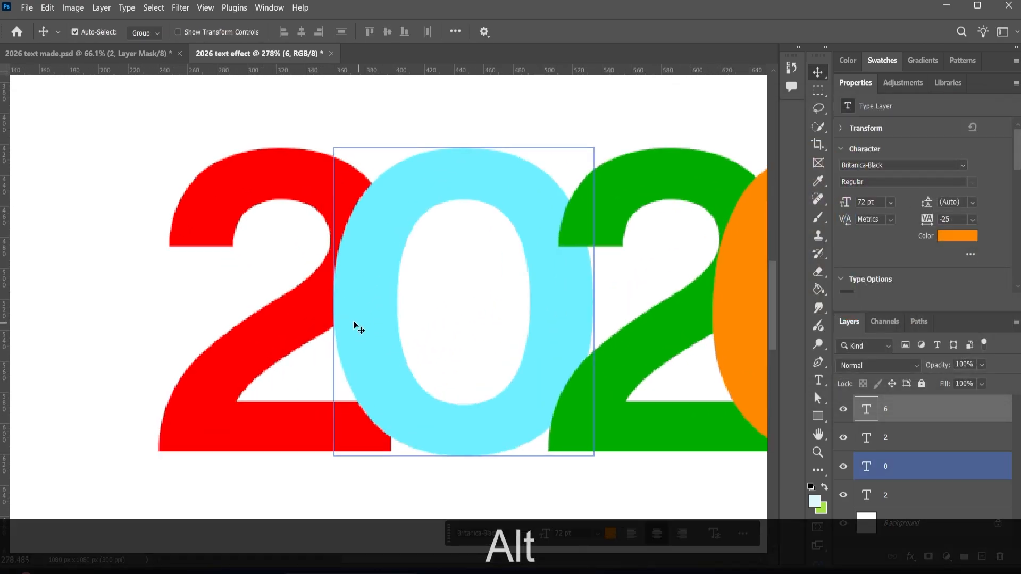
pyautogui.click(365, 322)
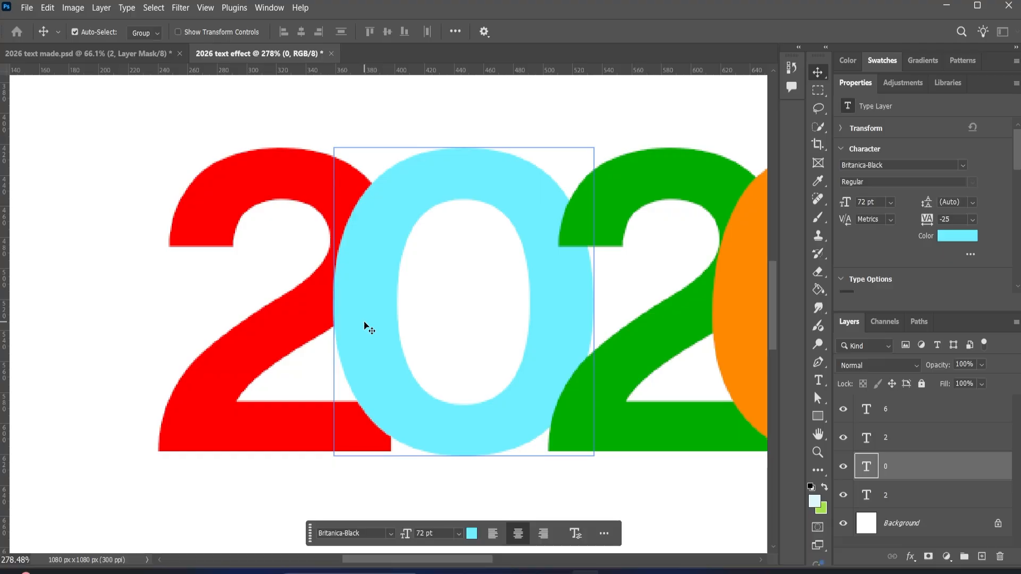
pyautogui.moveTo(369, 324); pyautogui.dragTo(355, 324)
pyautogui.scroll(5, 355, 324)
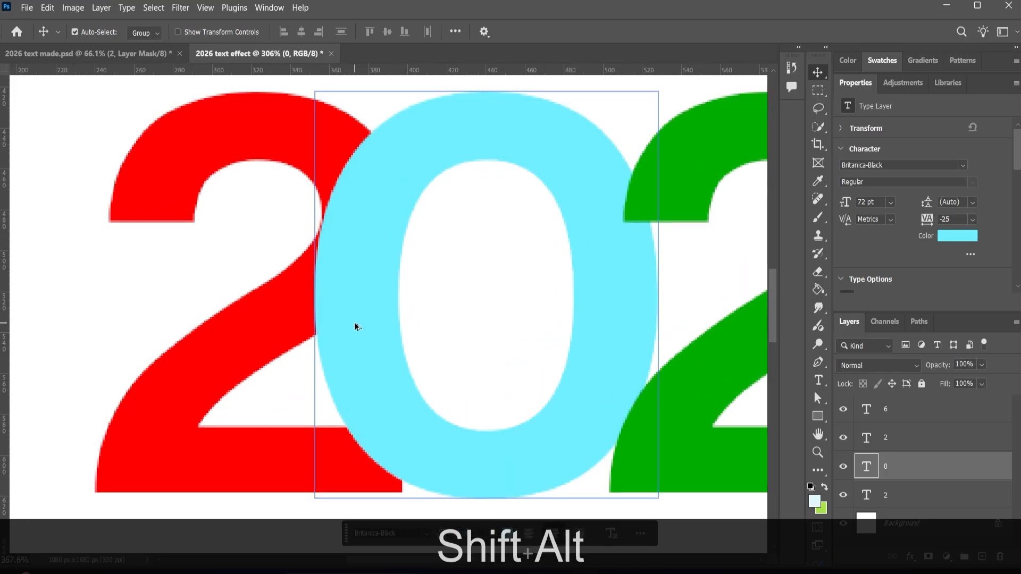
pyautogui.scroll(4, 356, 325)
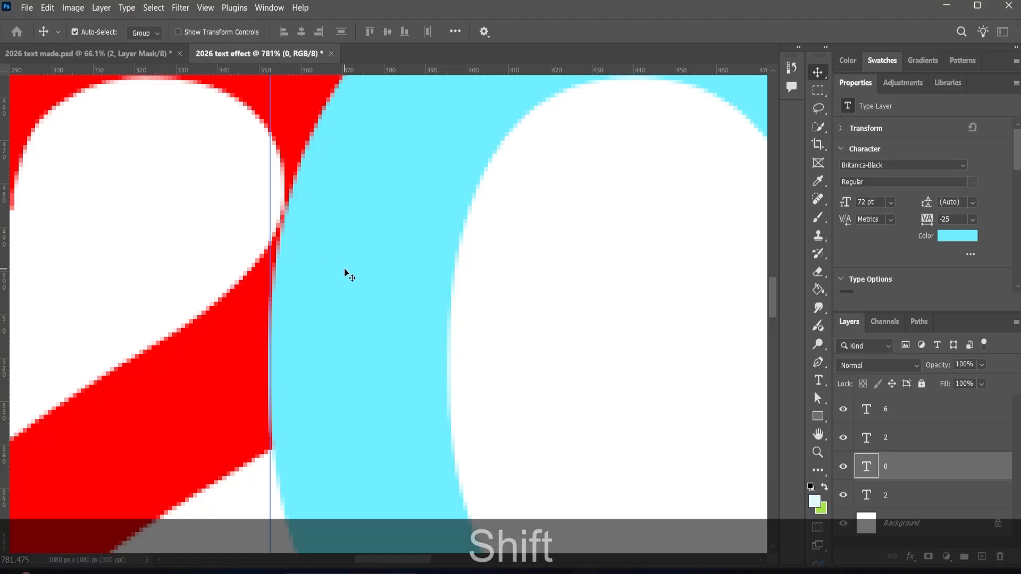
pyautogui.moveTo(342, 271); pyautogui.dragTo(337, 270)
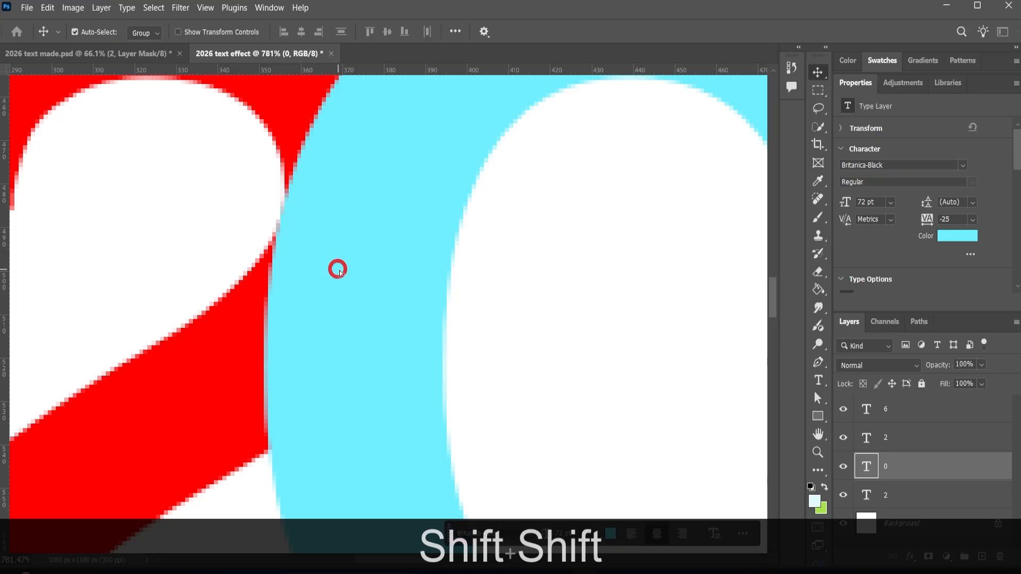
pyautogui.scroll(-5, 339, 271)
pyautogui.scroll(-3, 341, 273)
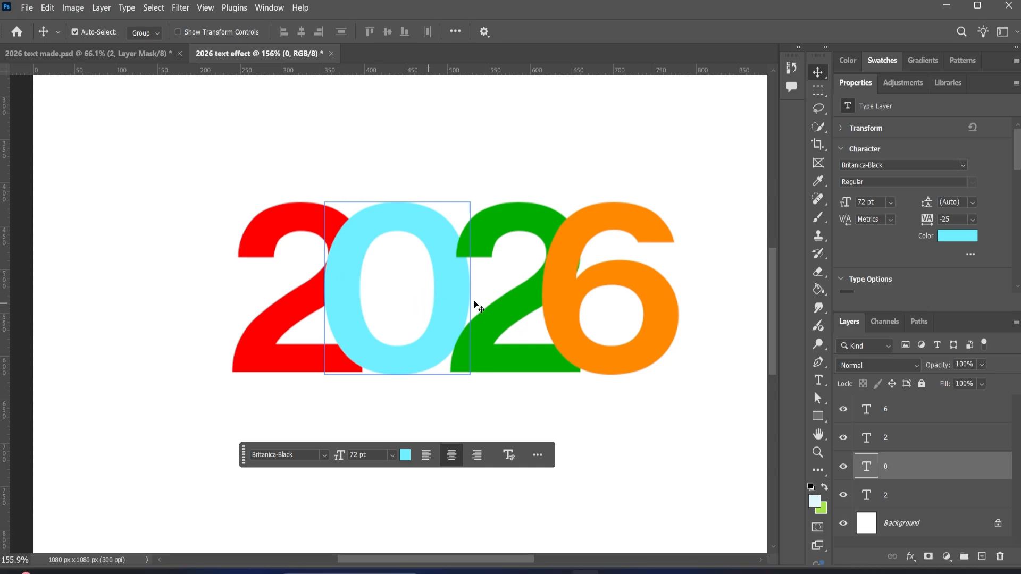
# Move the green 2 horizontally left so it overlaps more of the 0 and less of the 6.
pyautogui.click(533, 232)
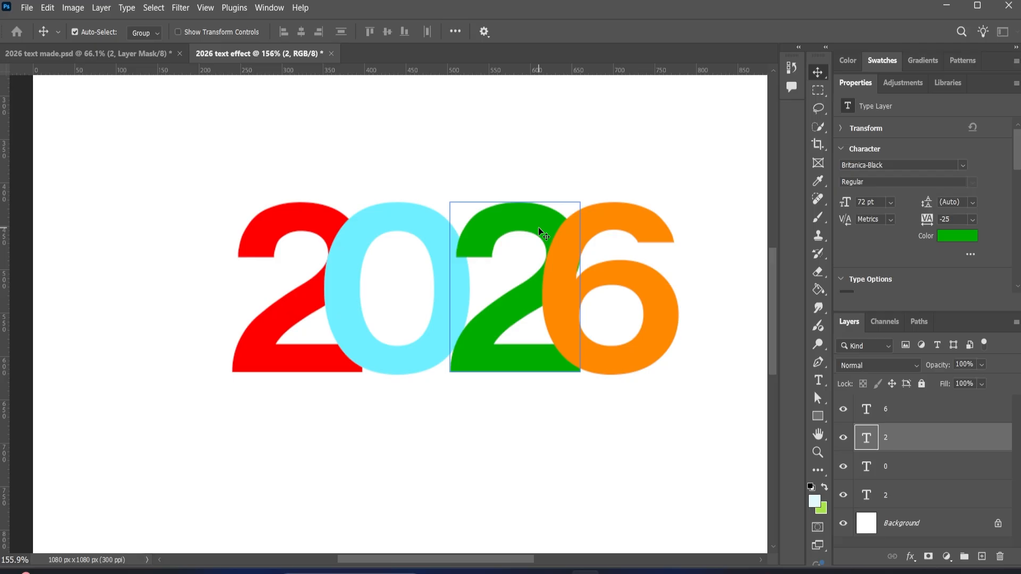
pyautogui.moveTo(538, 227); pyautogui.dragTo(514, 234)
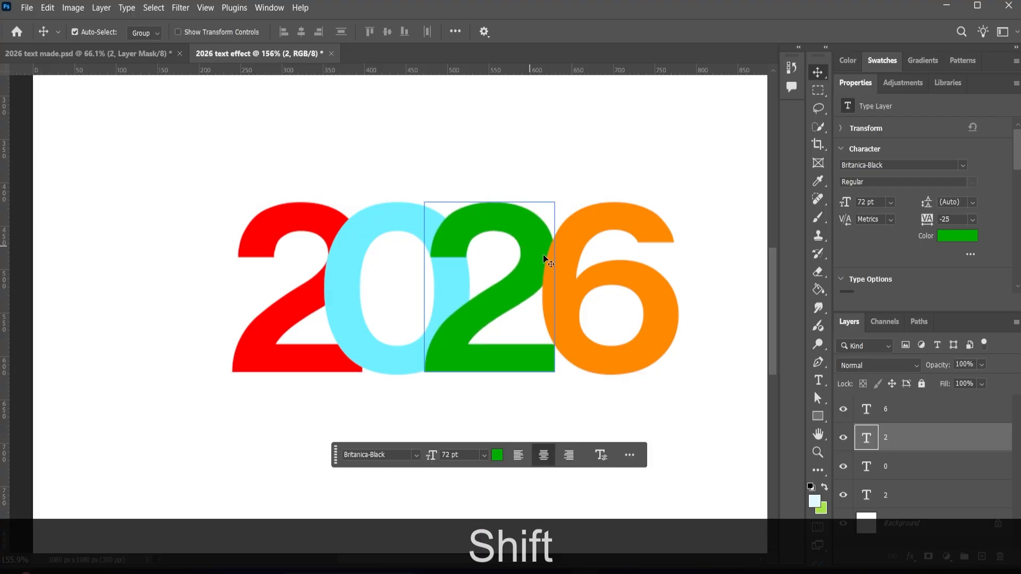
# Move the orange 6 horizontally left to overlap the green 2 more, and nudge the green 2 slightly right.
pyautogui.click(604, 278)
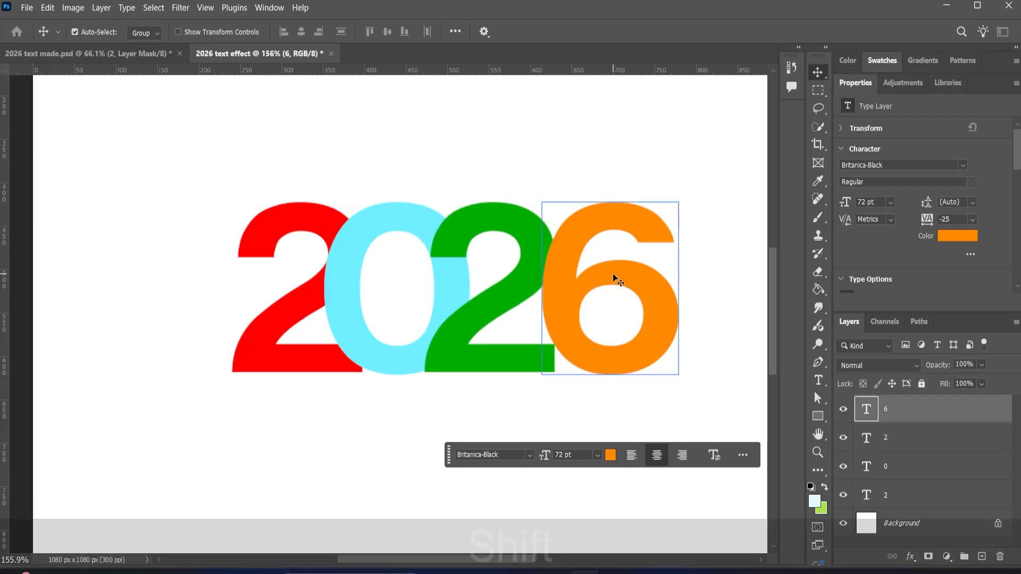
pyautogui.moveTo(612, 273); pyautogui.dragTo(596, 292)
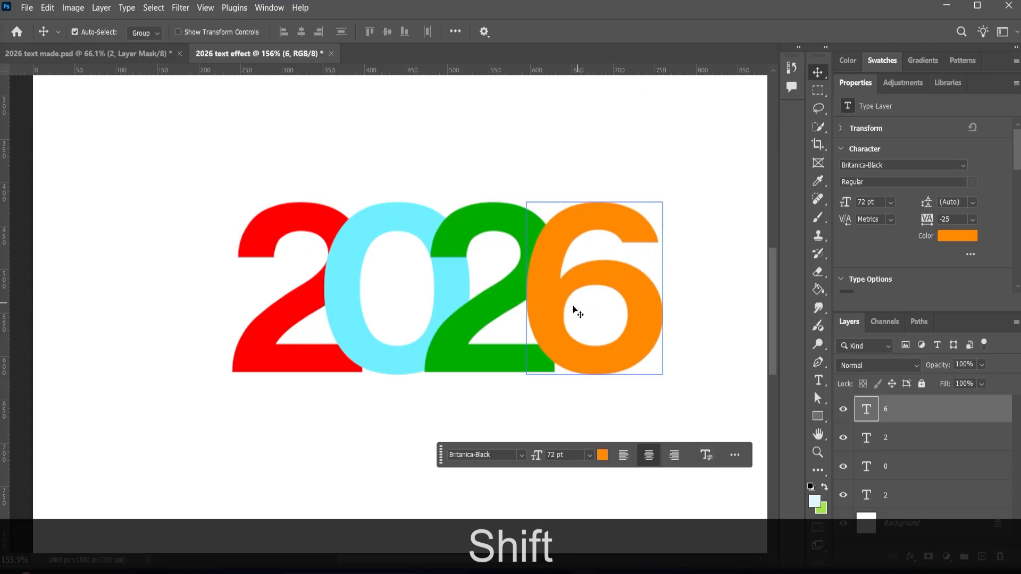
pyautogui.click(489, 317)
pyautogui.moveTo(478, 315); pyautogui.dragTo(484, 315)
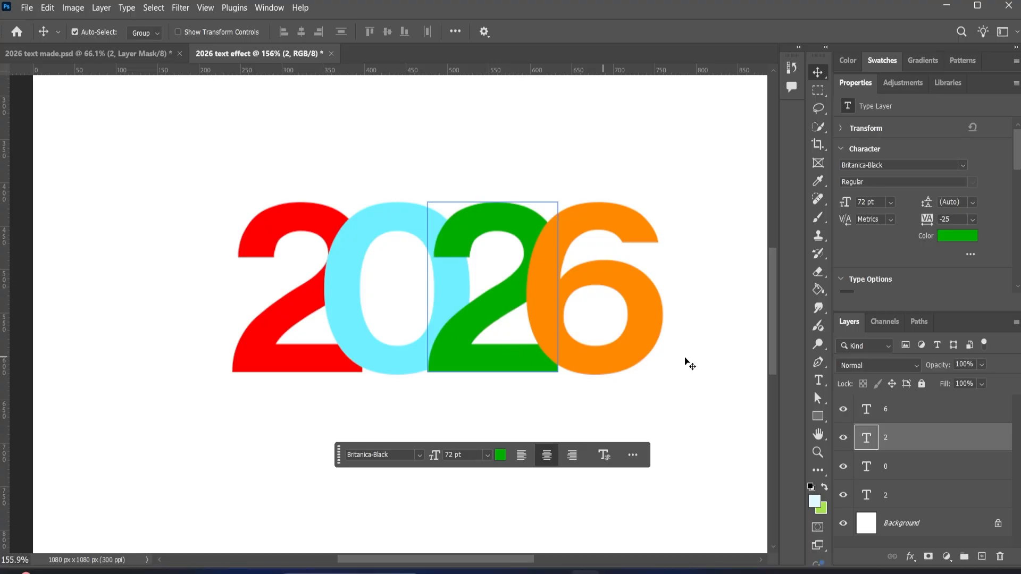
# Collapse the layer properties and add a white layer mask to each of the four digit layers.
pyautogui.doubleClick(857, 85)
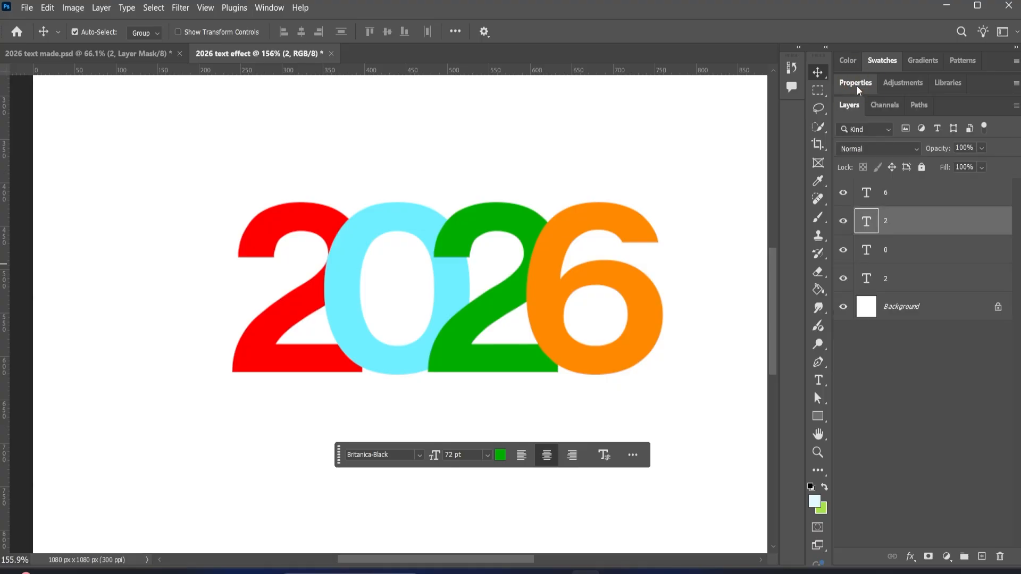
pyautogui.click(915, 193)
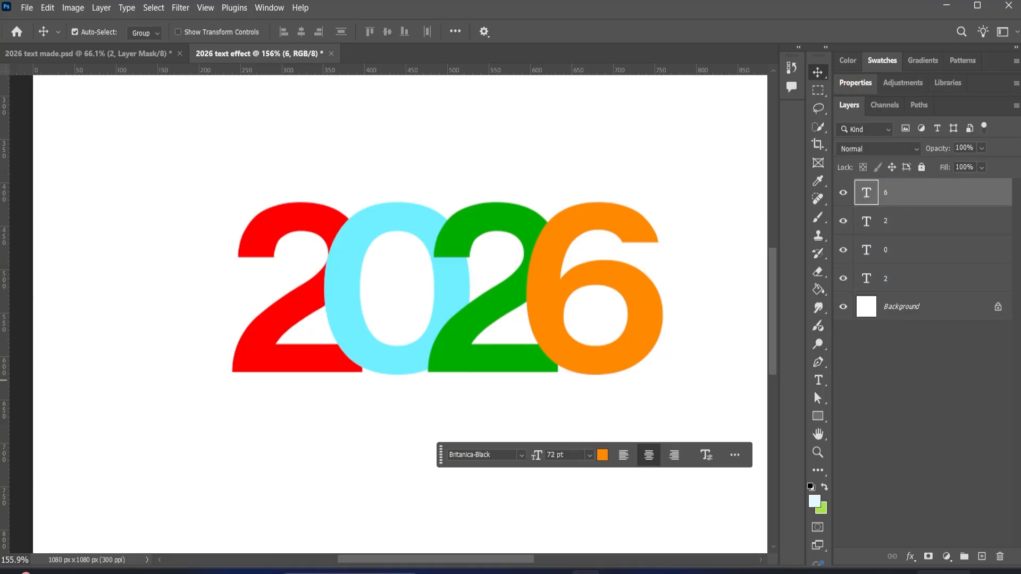
pyautogui.click(928, 556)
pyautogui.click(907, 224)
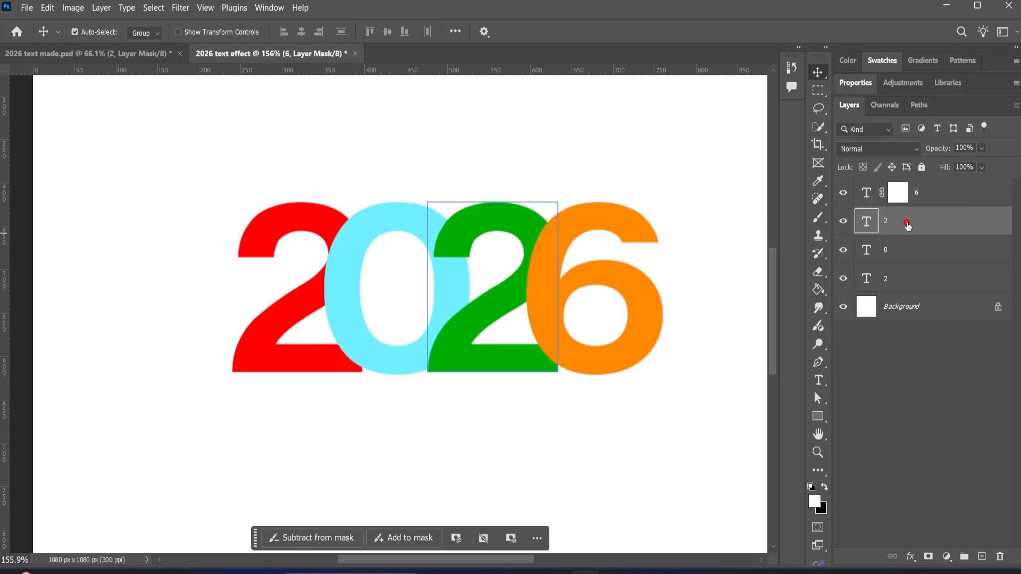
pyautogui.click(928, 556)
pyautogui.click(904, 259)
pyautogui.click(906, 281)
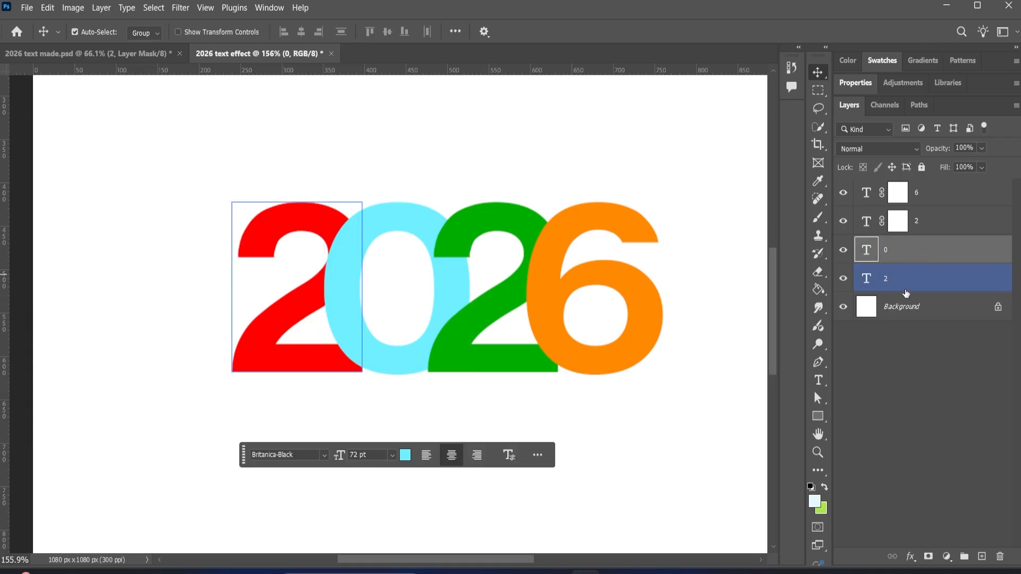
pyautogui.click(928, 556)
pyautogui.click(910, 281)
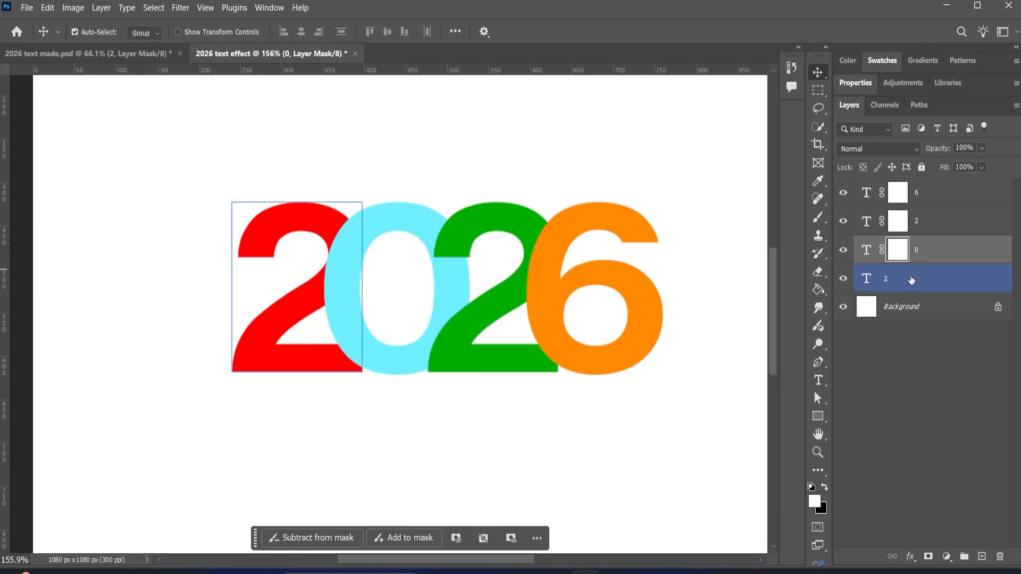
pyautogui.click(928, 556)
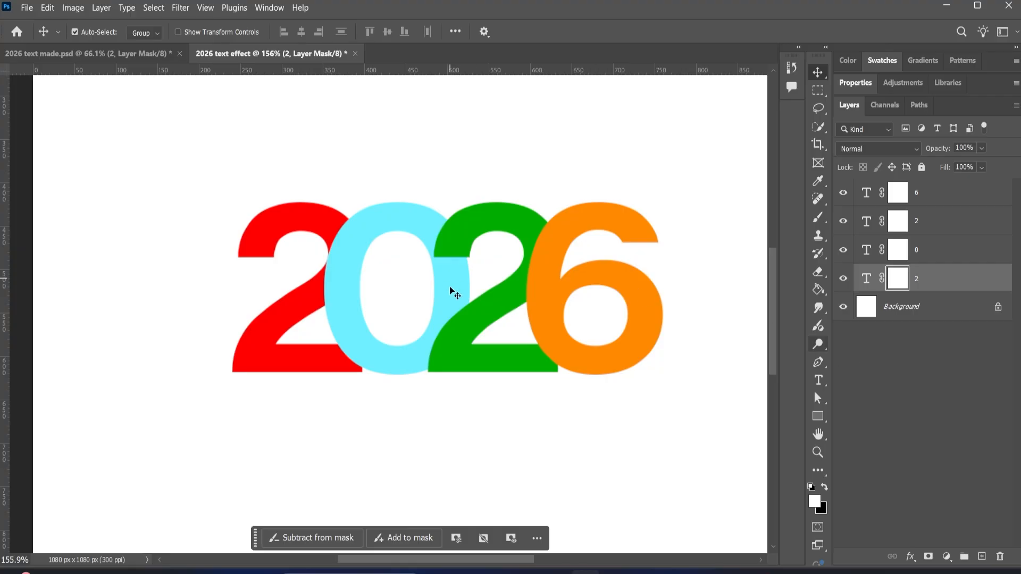
# With the first 2's mask active, load the 0's outline as a selection and expand it by 7 pixels.
pyautogui.click(445, 301)
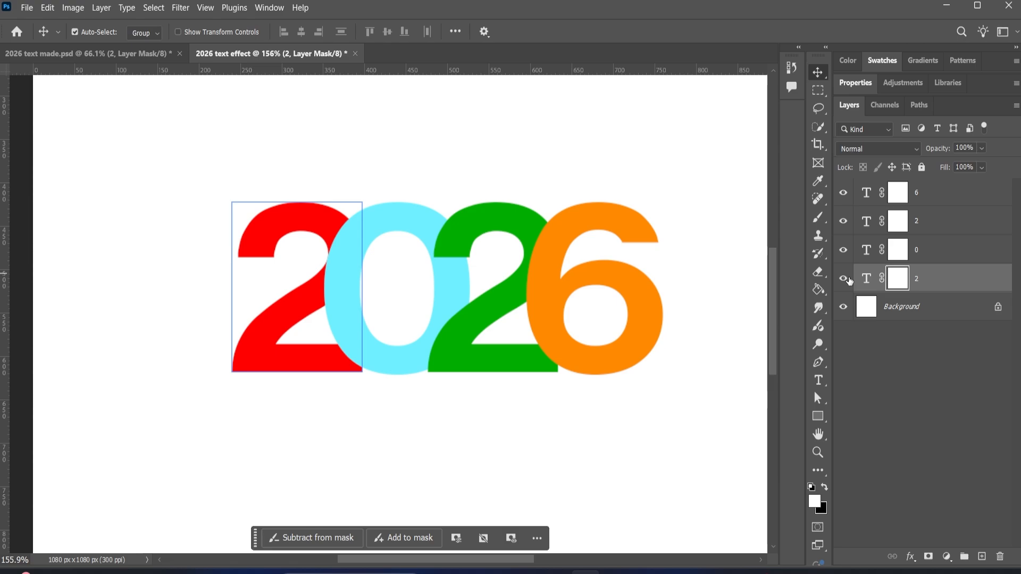
pyautogui.press('ctrl')
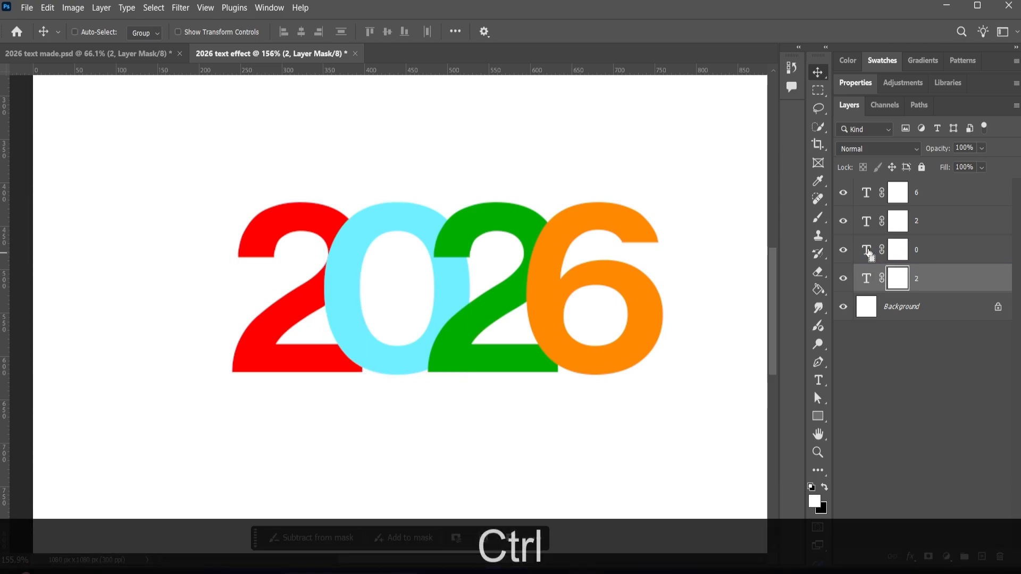
pyautogui.keyDown('ctrl'); pyautogui.click(867, 250); pyautogui.keyUp('ctrl')
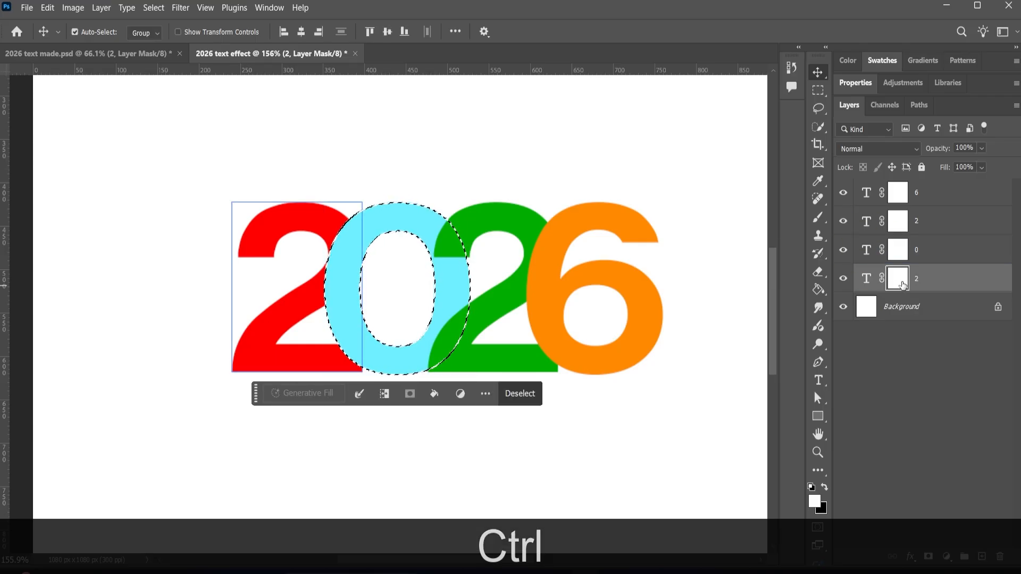
pyautogui.click(153, 8)
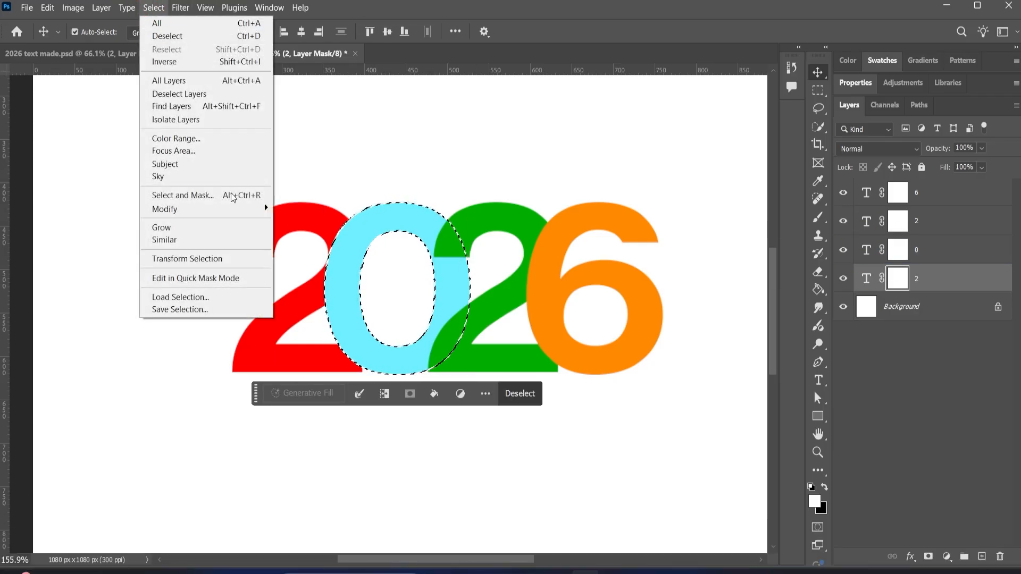
pyautogui.moveTo(241, 209)
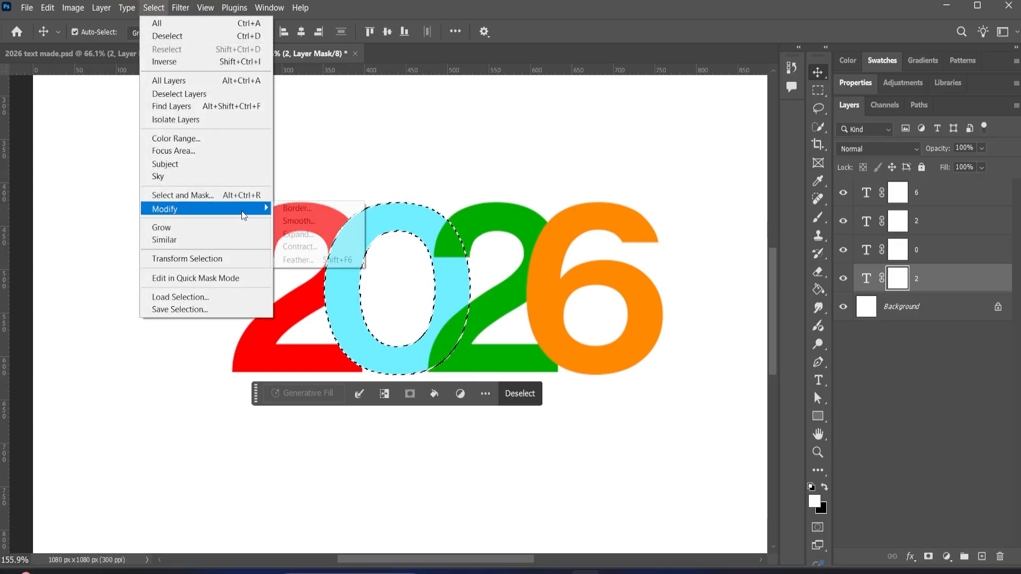
pyautogui.click(303, 237)
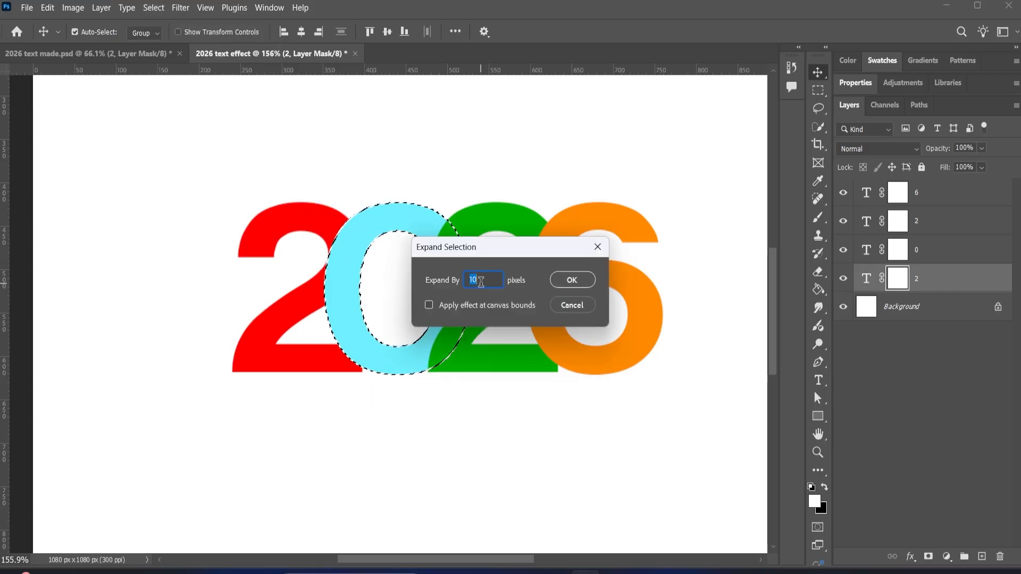
pyautogui.write('7')
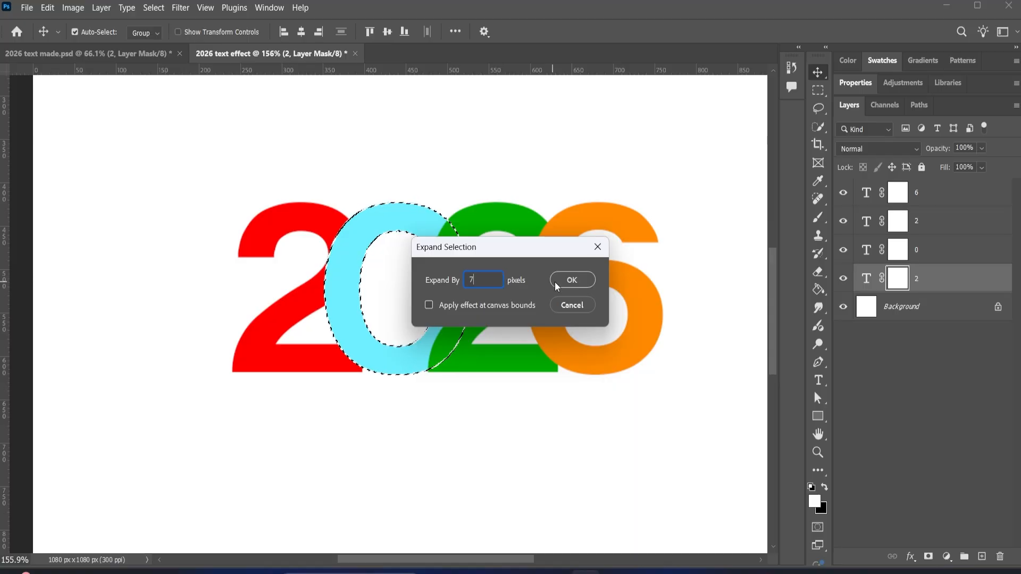
pyautogui.click(569, 283)
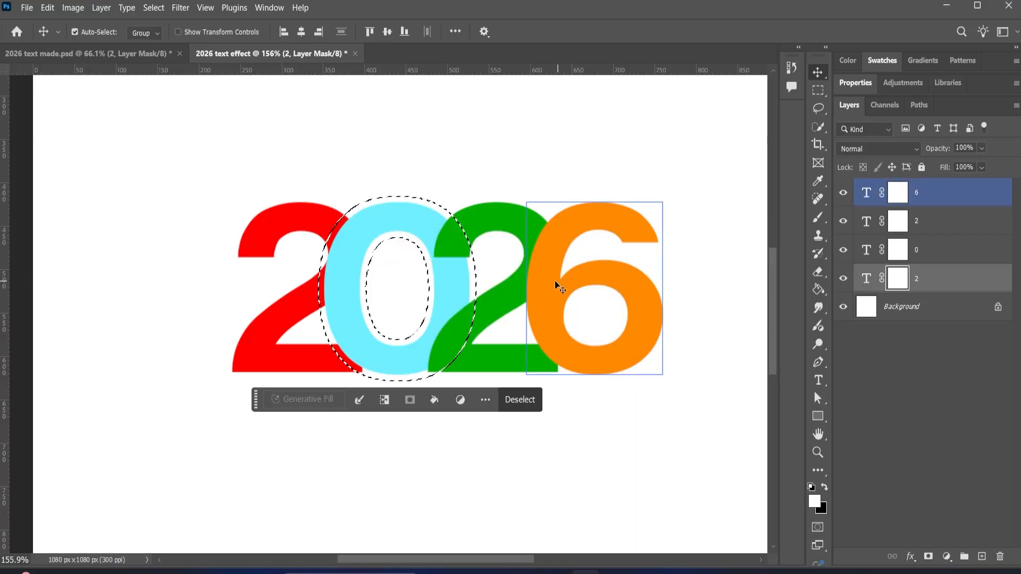
pyautogui.click(359, 216)
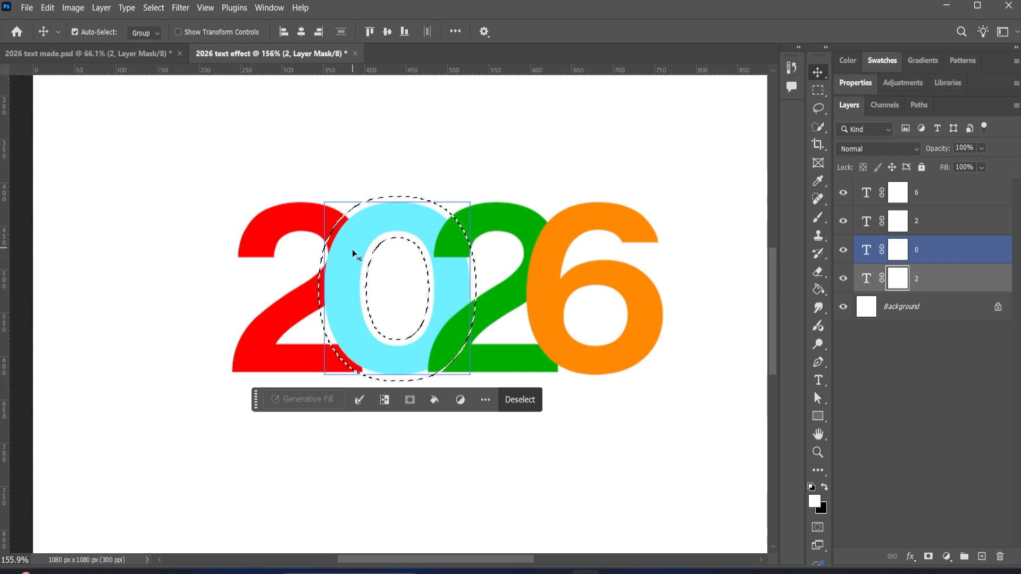
pyautogui.click(588, 269)
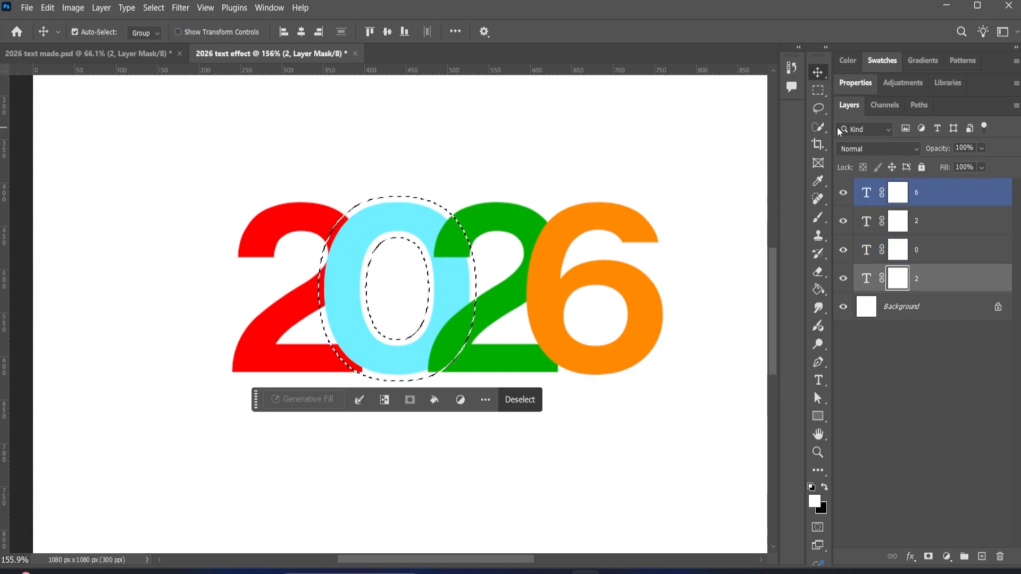
# Choose the Brush tool and set the foreground colour to black, 000000.
pyautogui.click(817, 219)
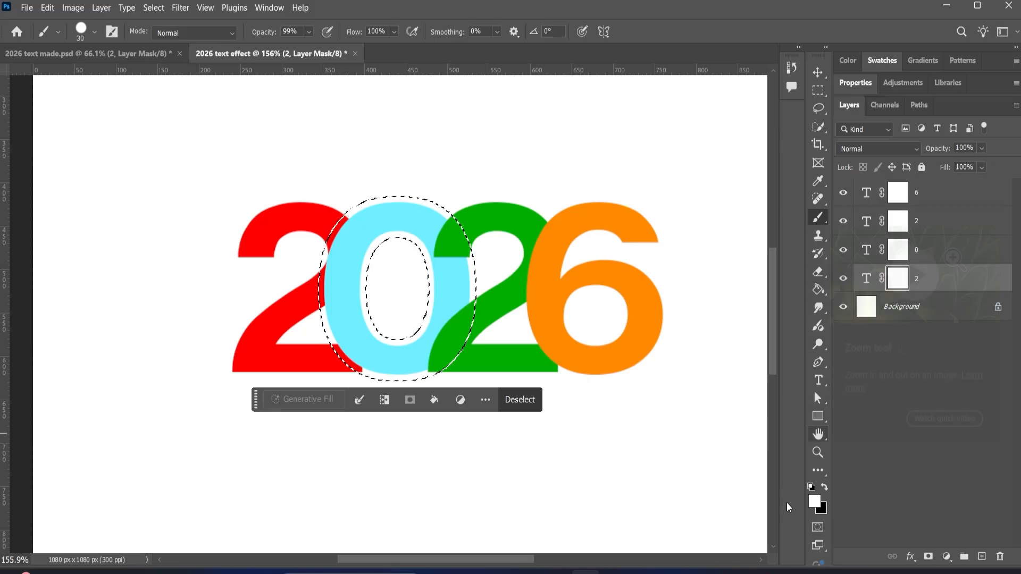
pyautogui.click(814, 500)
pyautogui.moveTo(776, 230); pyautogui.dragTo(845, 332)
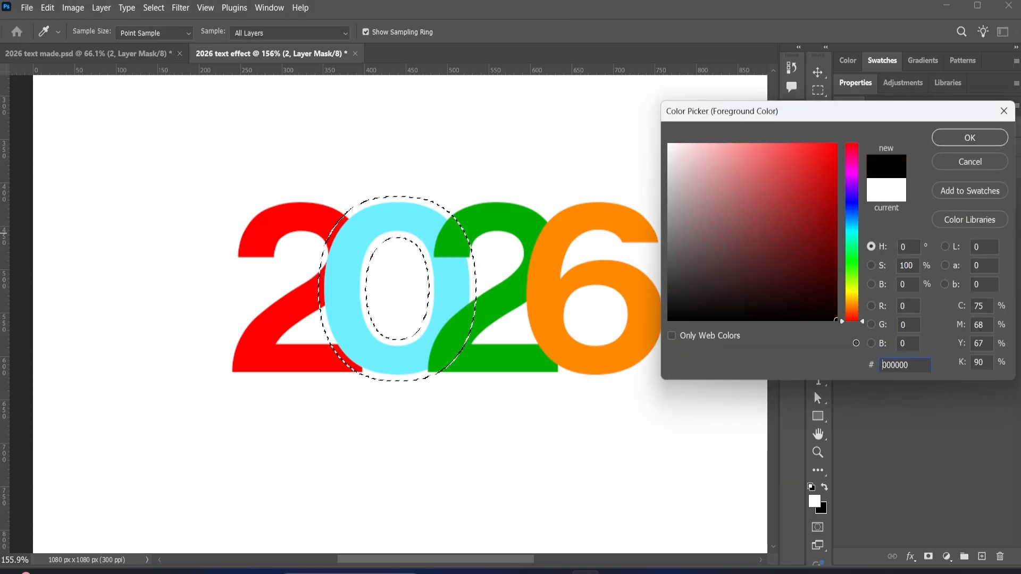
pyautogui.click(960, 139)
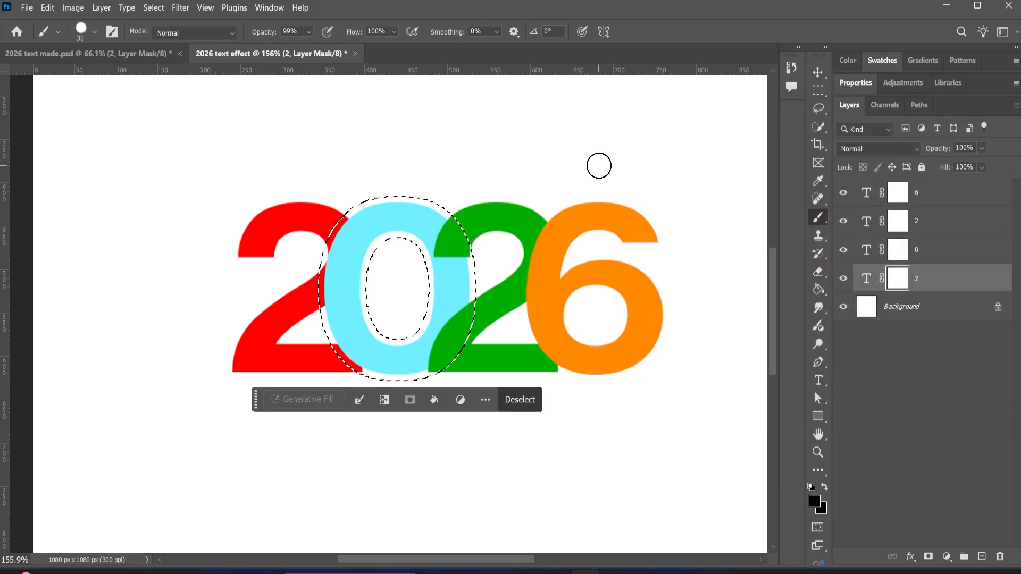
pyautogui.click(394, 31)
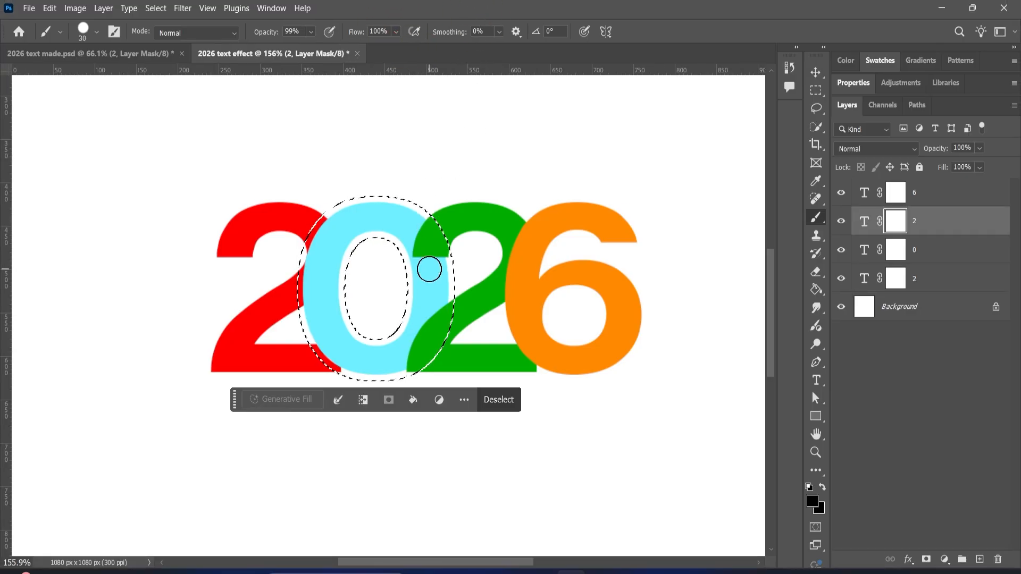
# Paint black on the red 2's layer mask where its base meets the 0, within the expanded selection.
pyautogui.click(896, 279)
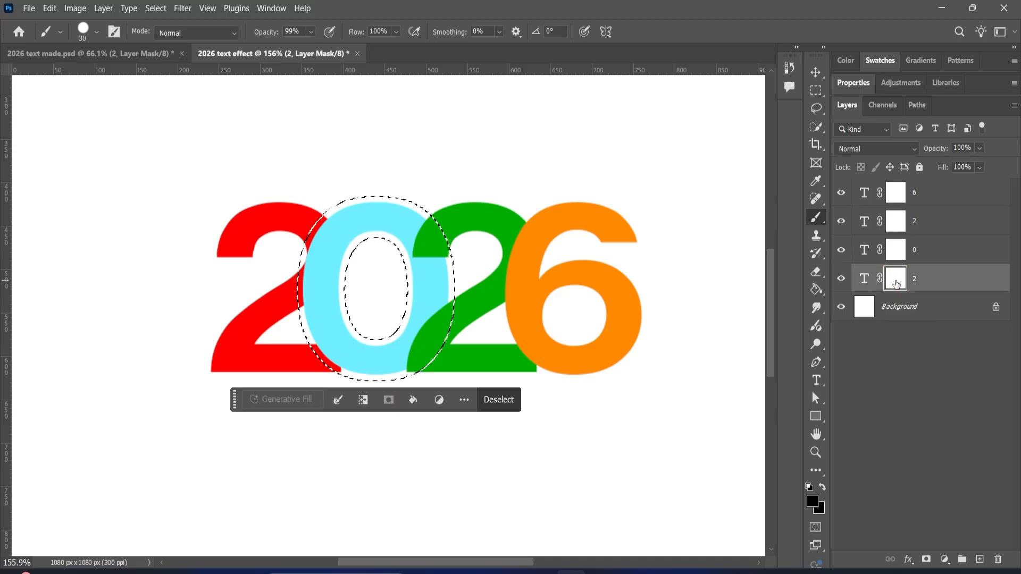
pyautogui.click(840, 279)
pyautogui.click(840, 278)
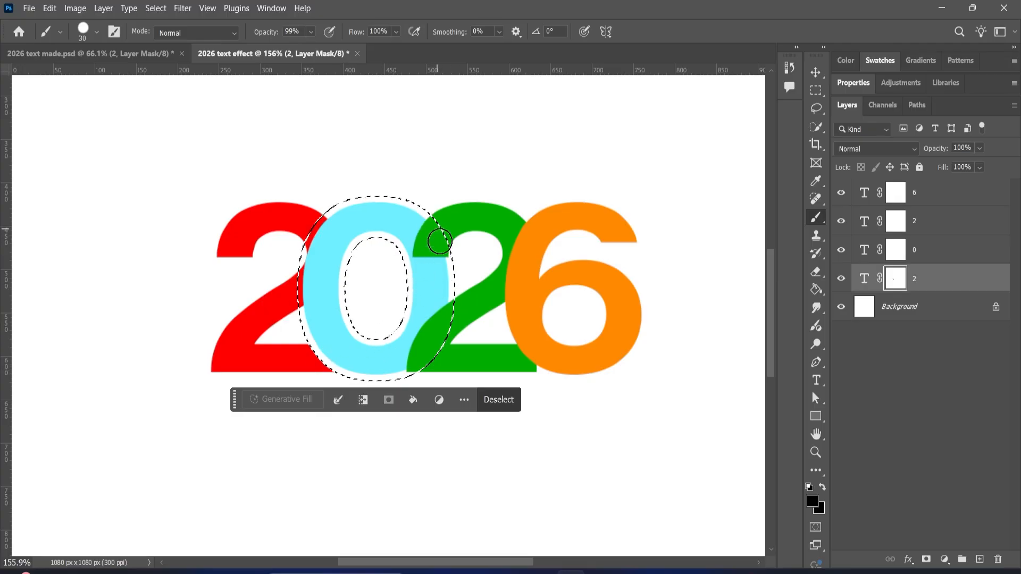
# Paint black on the green 2's layer mask where its upper hook overlaps the 0, and clear the selection.
pyautogui.click(840, 222)
pyautogui.click(839, 222)
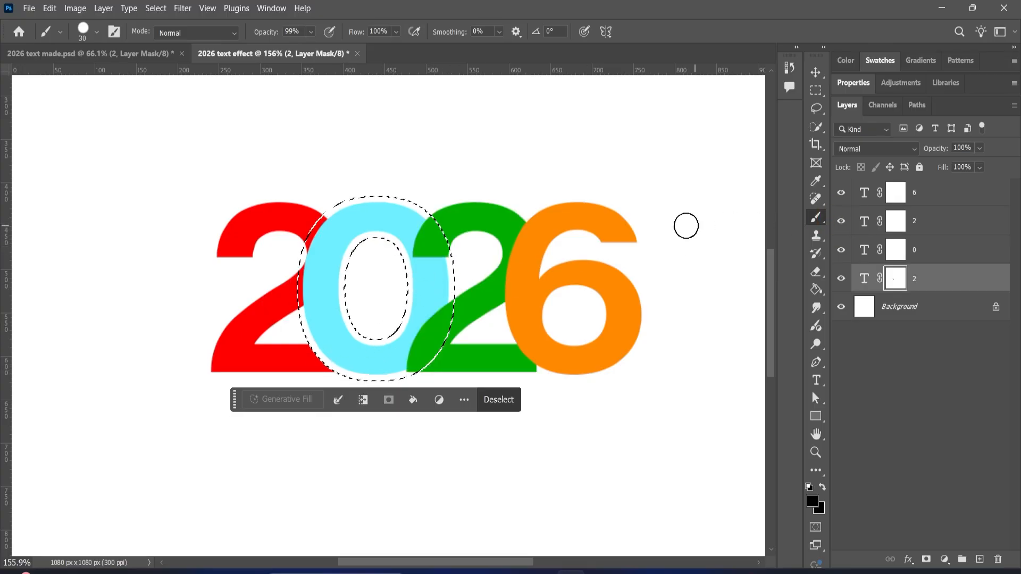
pyautogui.click(896, 221)
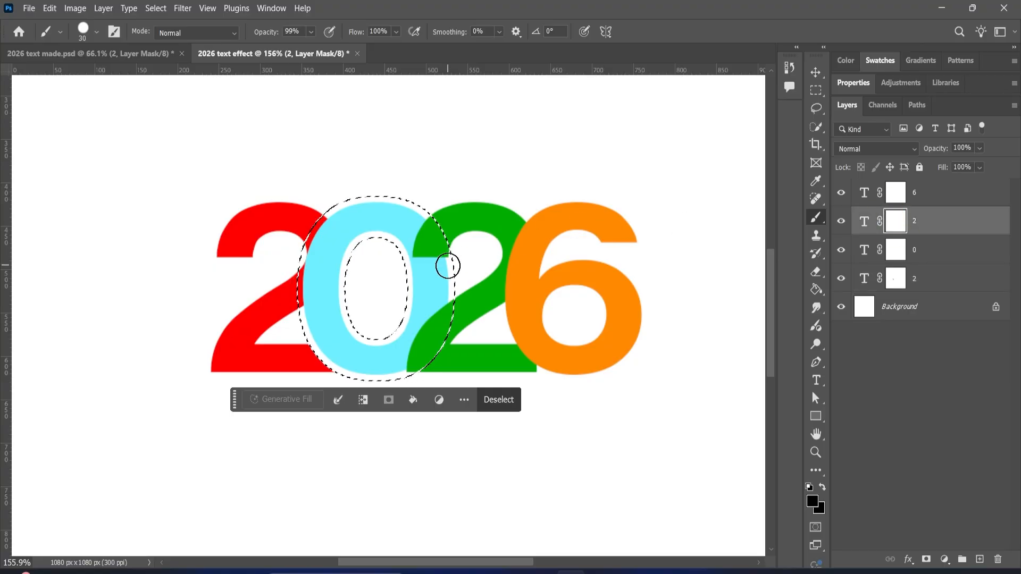
pyautogui.moveTo(448, 266)
pyautogui.mouseDown()
pyautogui.moveTo(415, 213)
pyautogui.moveTo(445, 256)
pyautogui.moveTo(436, 280)
pyautogui.moveTo(415, 242)
pyautogui.moveTo(424, 219)
pyautogui.moveTo(454, 273)
pyautogui.mouseUp()
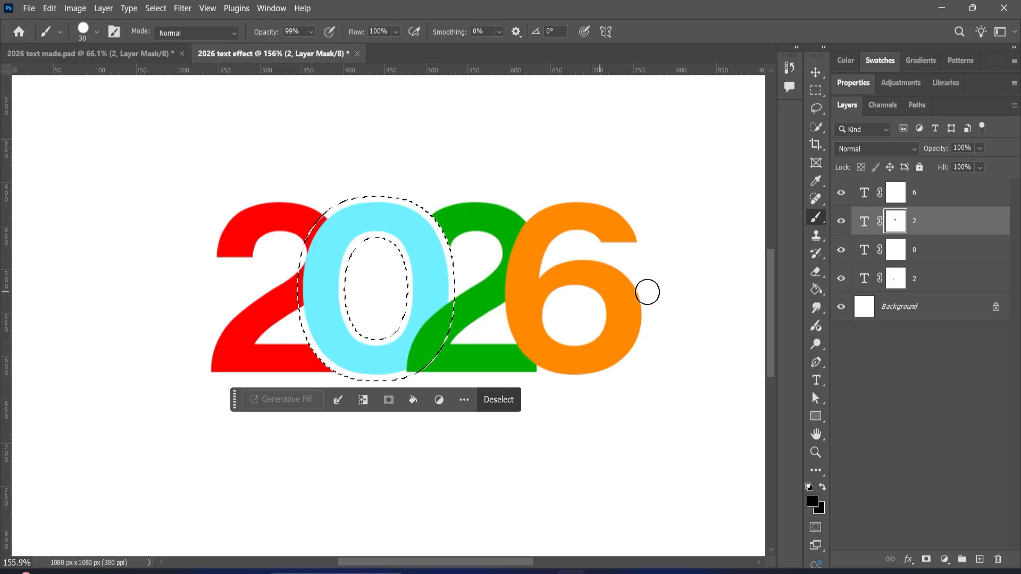
pyautogui.click(160, 8)
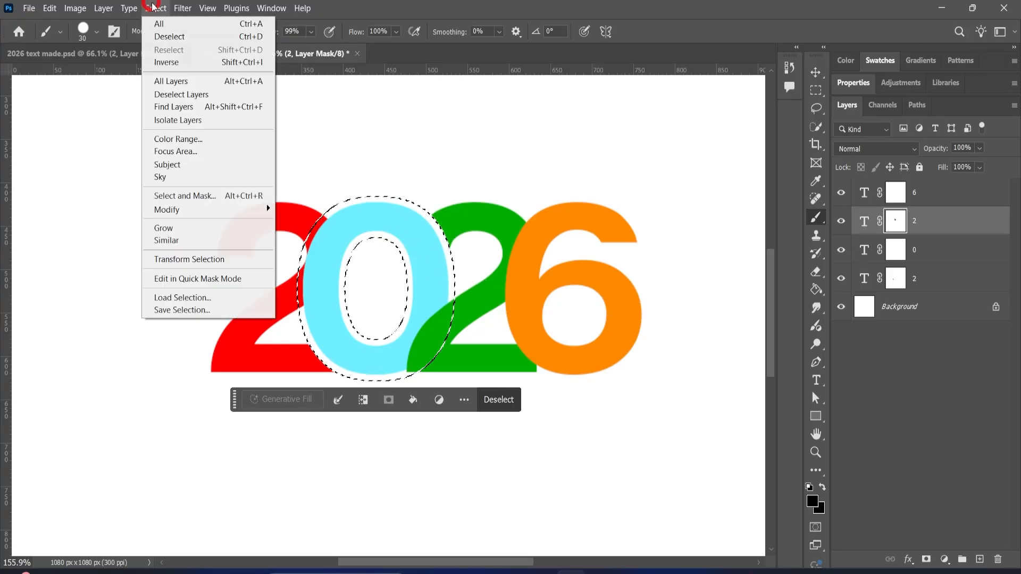
pyautogui.click(169, 36)
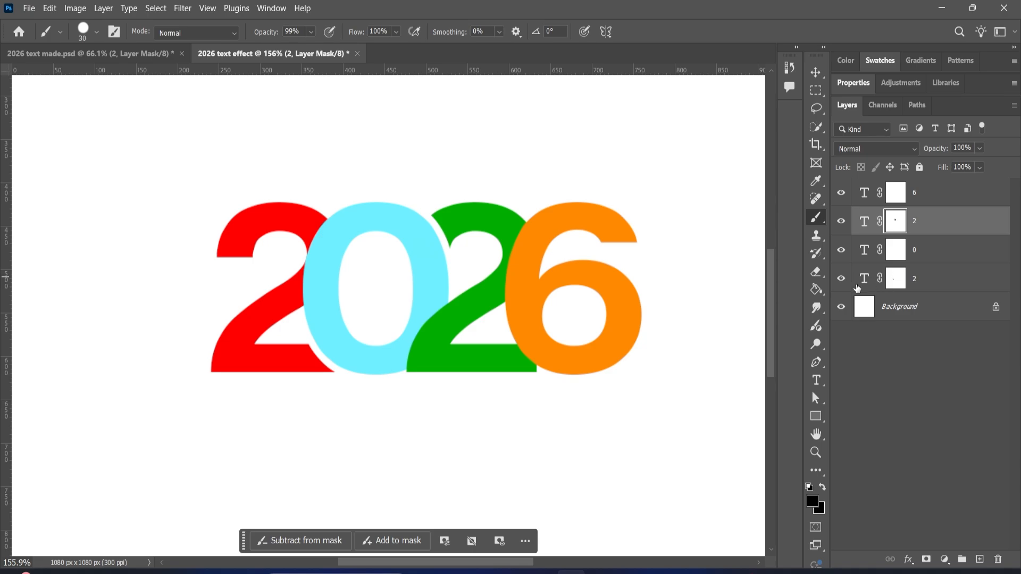
# Load the red 2's outline as a selection and expand it by 7 pixels.
pyautogui.press('ctrl')
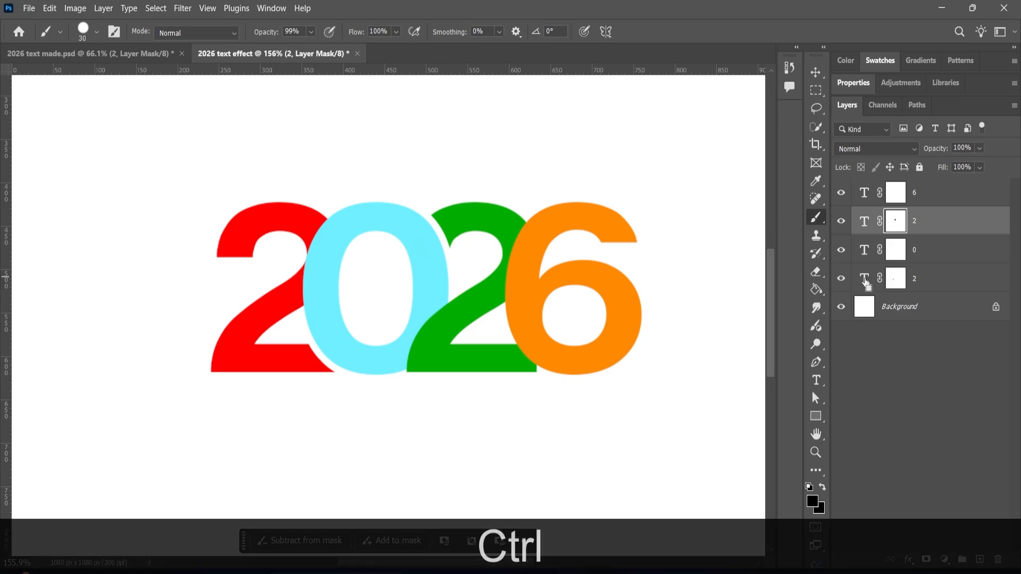
pyautogui.keyDown('ctrl'); pyautogui.click(864, 279); pyautogui.keyUp('ctrl')
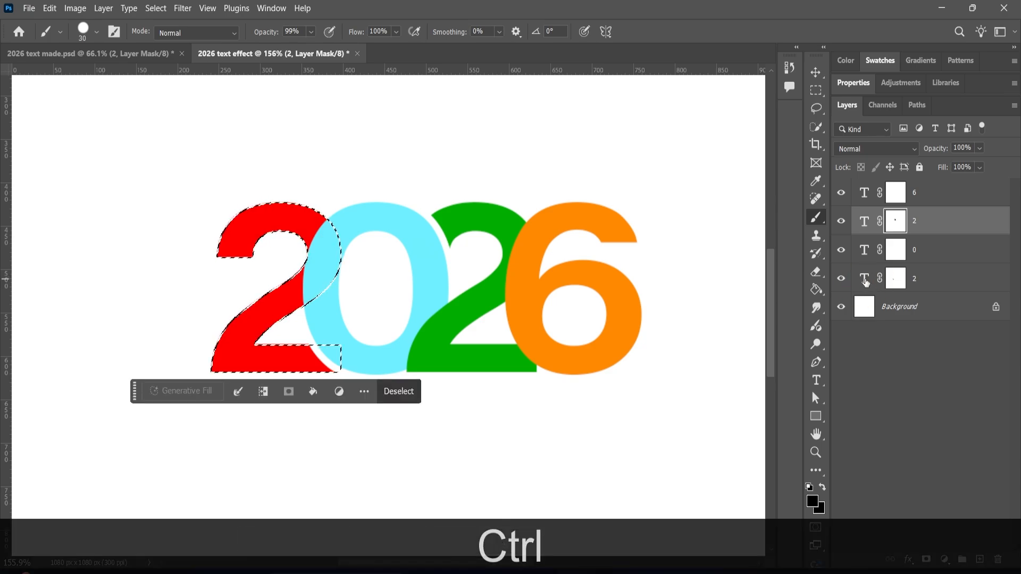
pyautogui.click(155, 8)
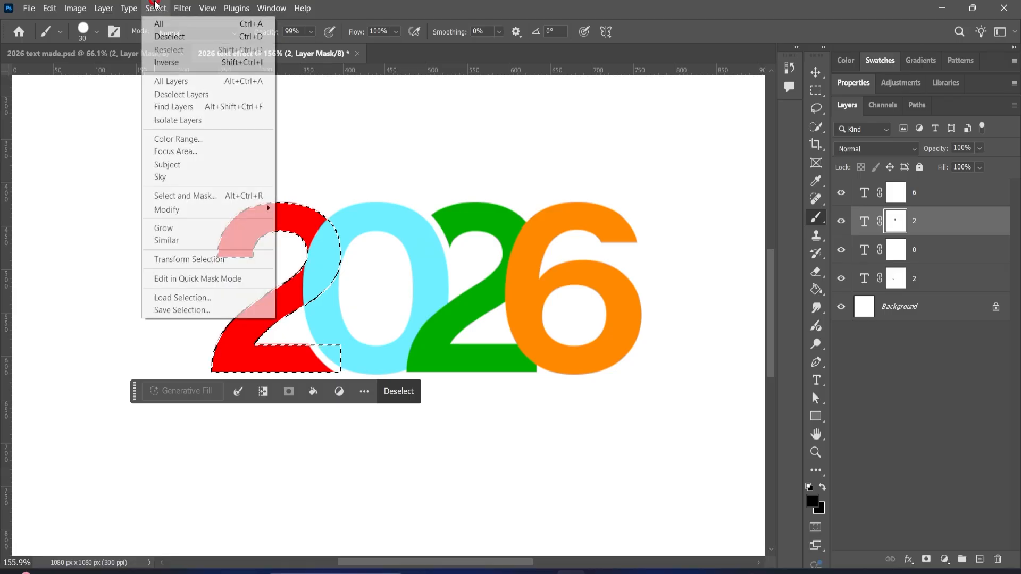
pyautogui.click(250, 208)
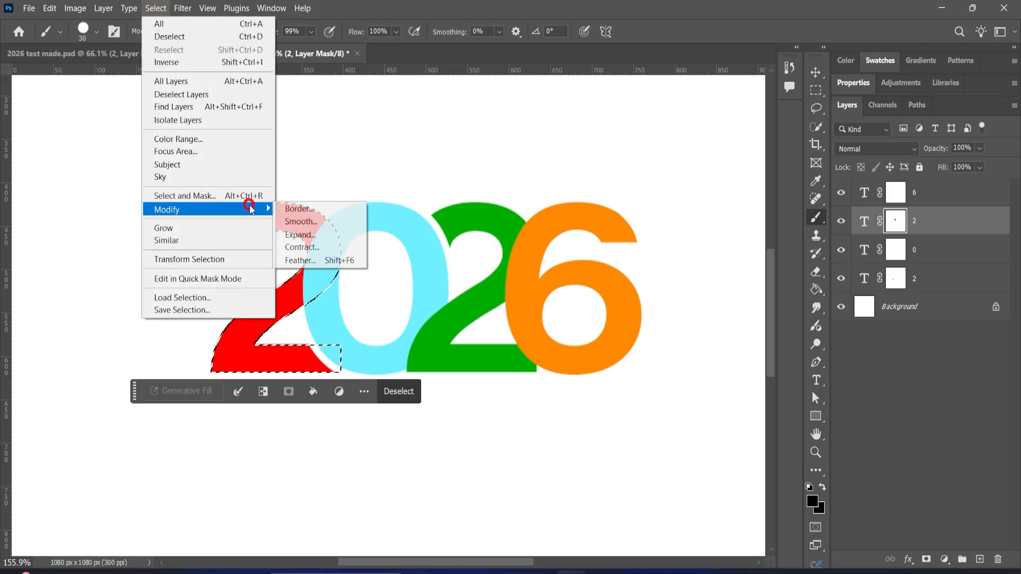
pyautogui.click(301, 235)
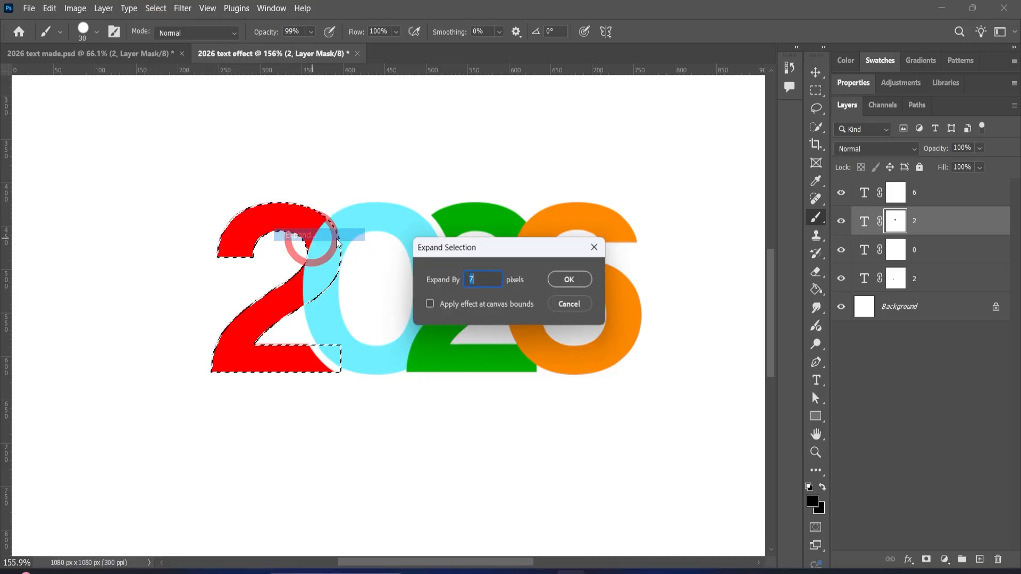
pyautogui.click(572, 280)
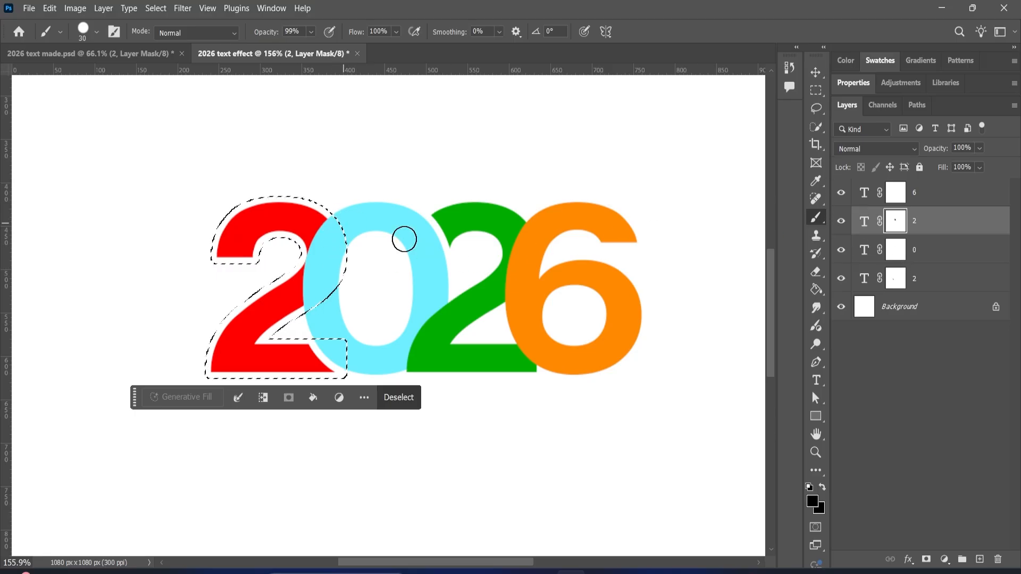
# Paint black on the 0's layer mask where the red 2's upper curve crosses it, within the expanded selection.
pyautogui.click(891, 257)
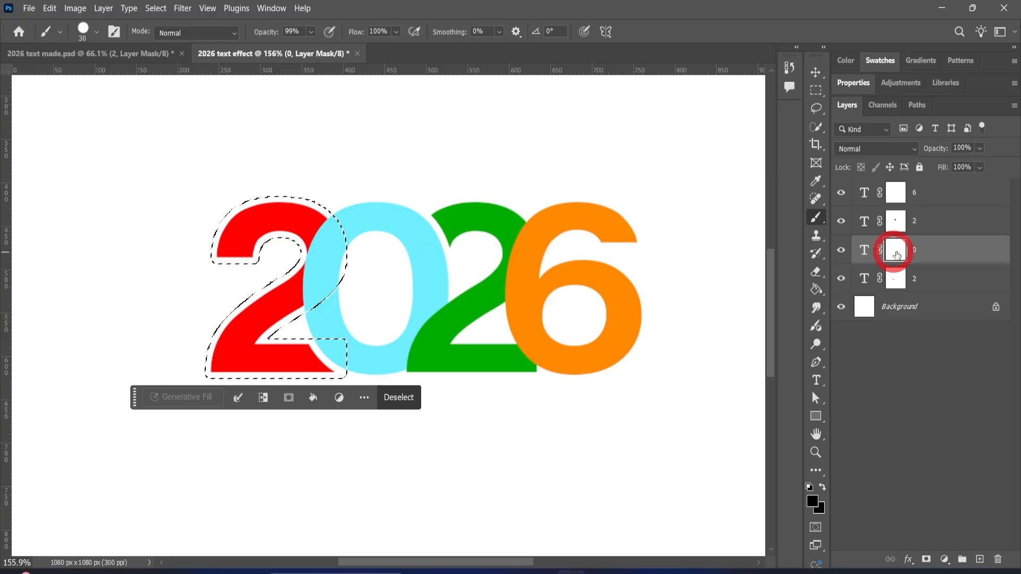
pyautogui.click(841, 250)
pyautogui.click(840, 249)
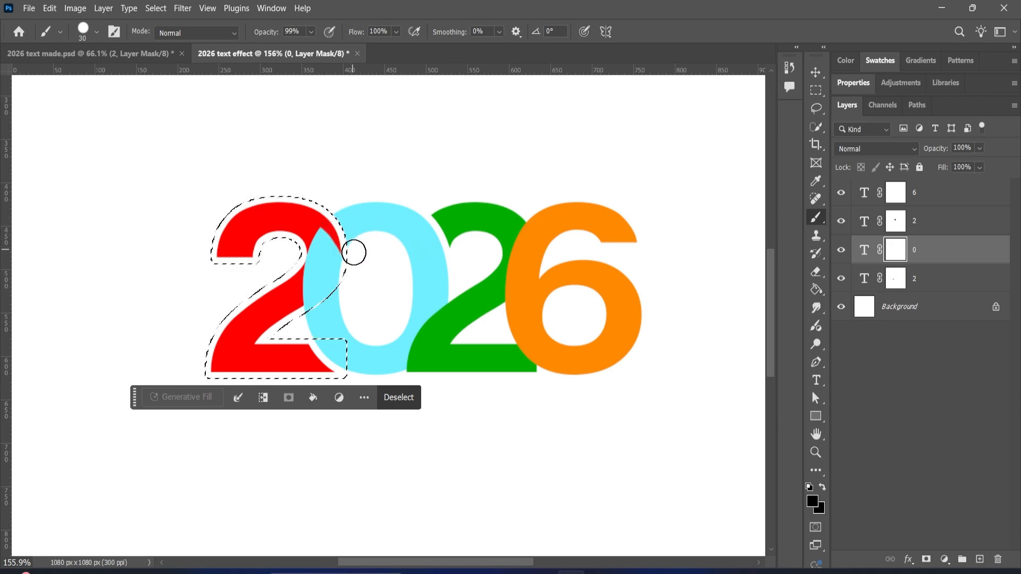
pyautogui.moveTo(354, 253); pyautogui.dragTo(355, 275)
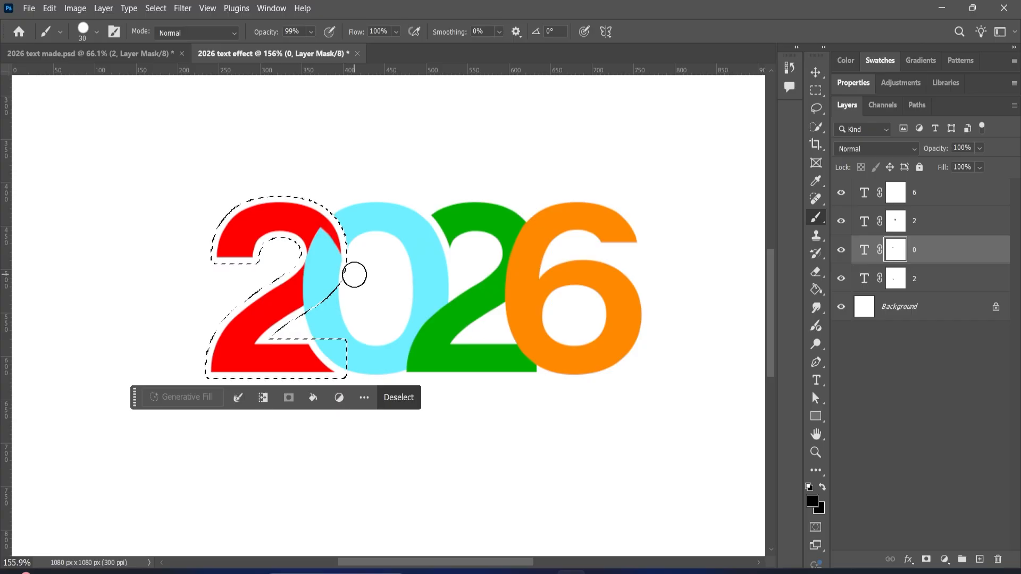
# Reduce the brush size to 10 for fine retouching of the 0's mask at the overlap with the red 2.
pyautogui.scroll(5, 354, 275)
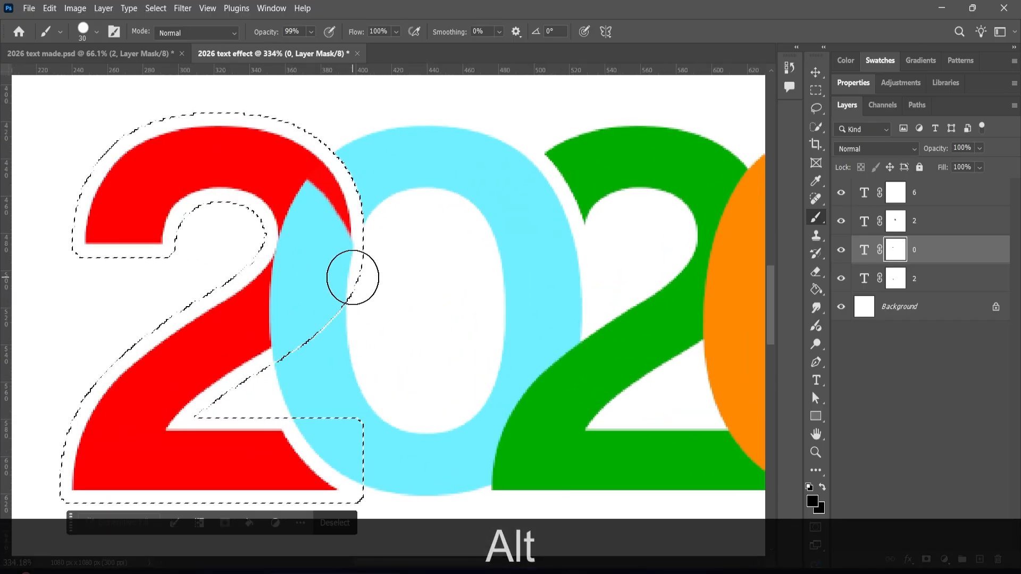
pyautogui.scroll(2, 352, 277)
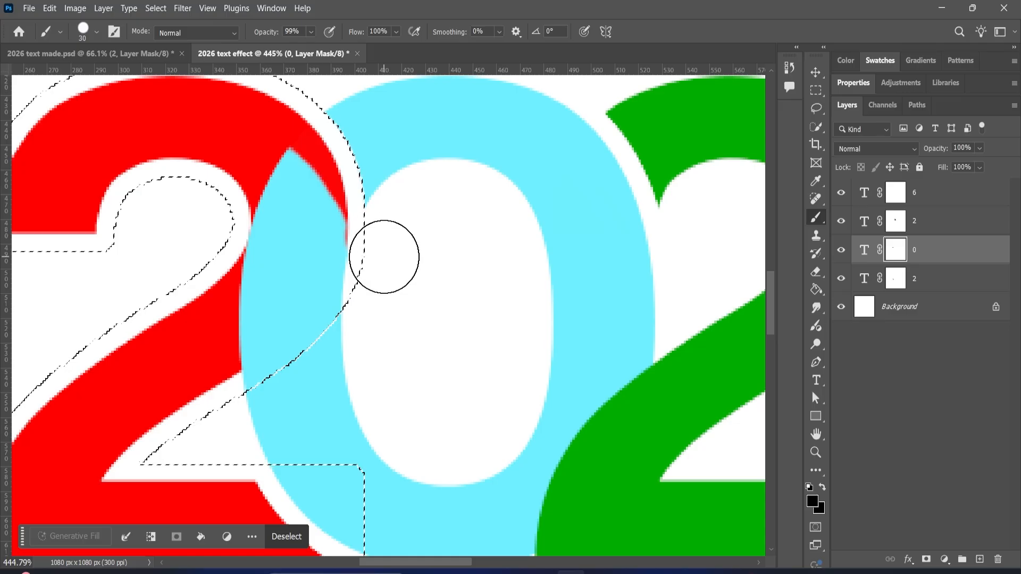
pyautogui.press(']')
pyautogui.press(']')
pyautogui.press(']')
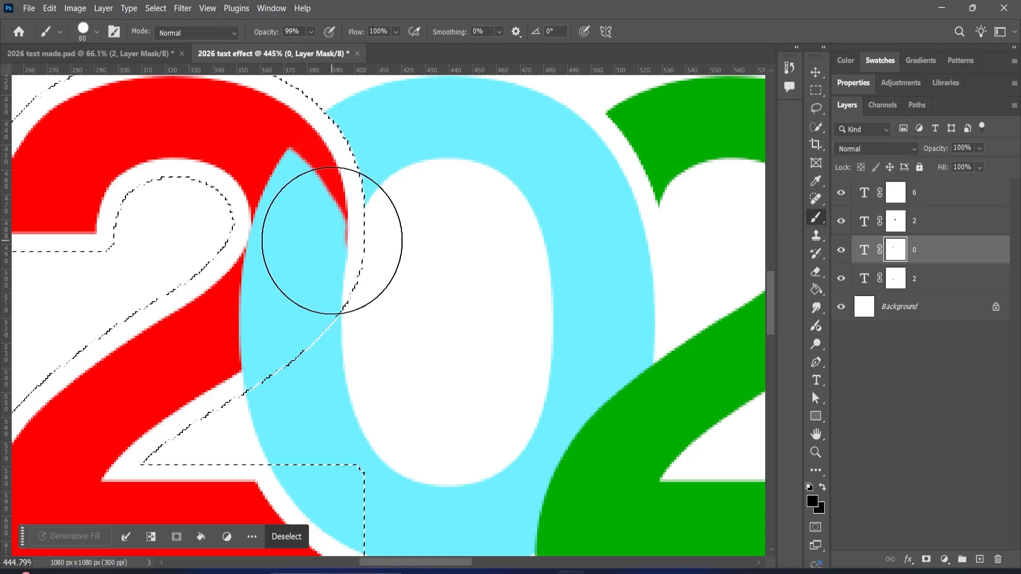
pyautogui.press('[')
pyautogui.press('[')
pyautogui.press('[')
pyautogui.press('[')
pyautogui.press('[')
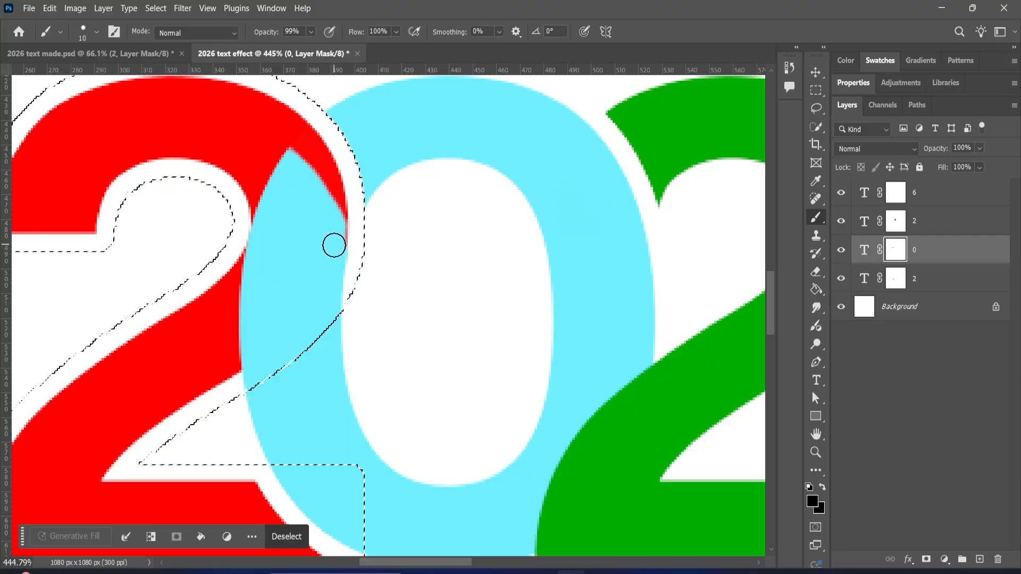
# Try a black dab on the 0's mask just below the red tip, undo it, and dab the same spot again.
pyautogui.click(334, 246)
pyautogui.hotkey('shift', 'z')
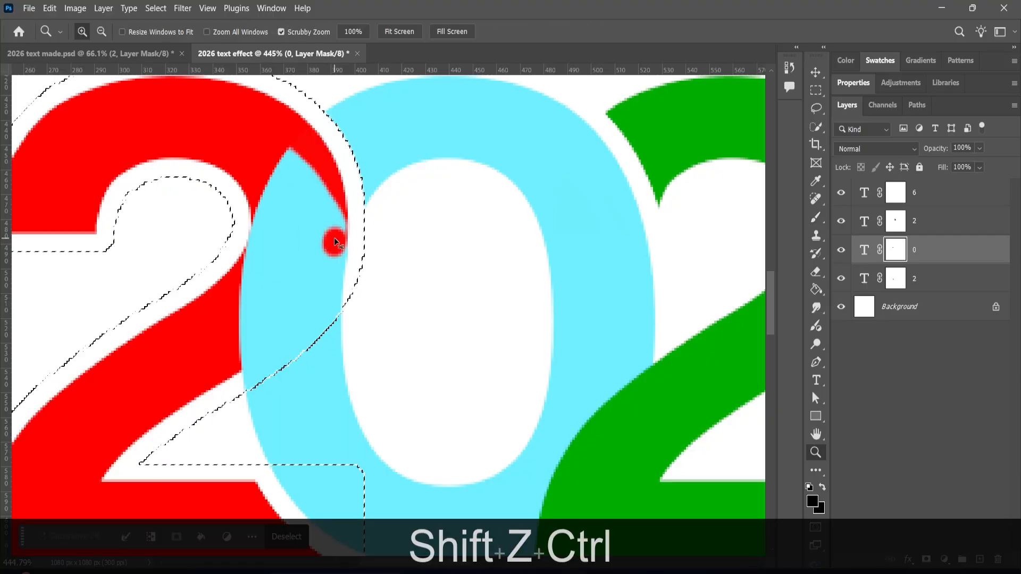
pyautogui.hotkey('ctrl', 'z')
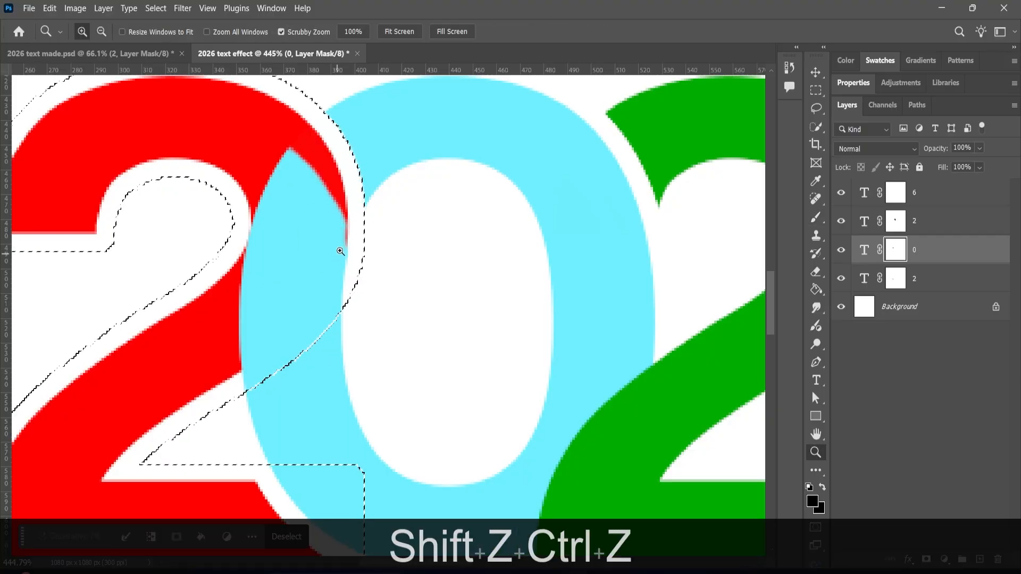
pyautogui.click(816, 217)
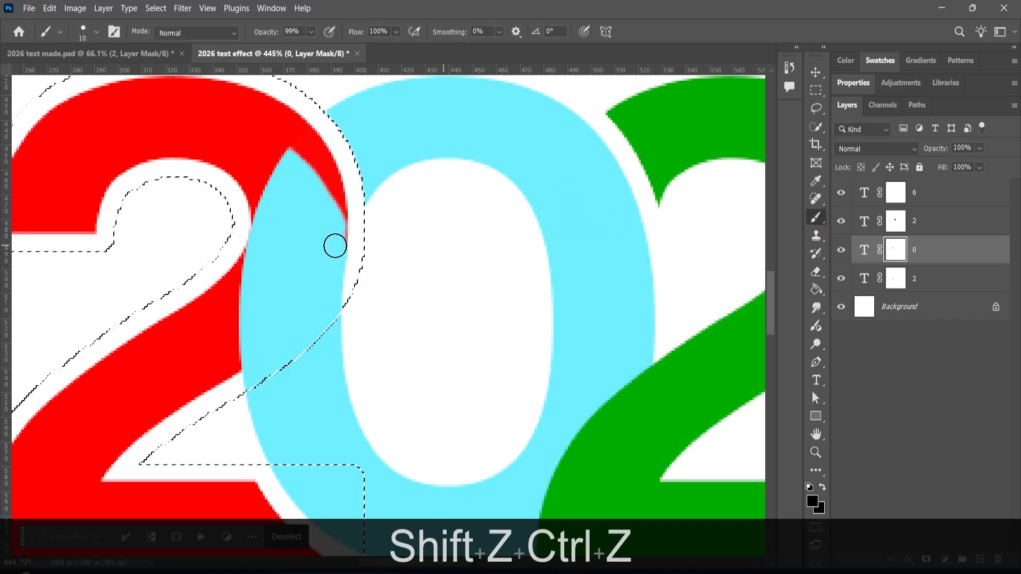
pyautogui.moveTo(336, 244)
pyautogui.mouseDown()
pyautogui.moveTo(334, 234)
pyautogui.moveTo(336, 248)
pyautogui.mouseUp()
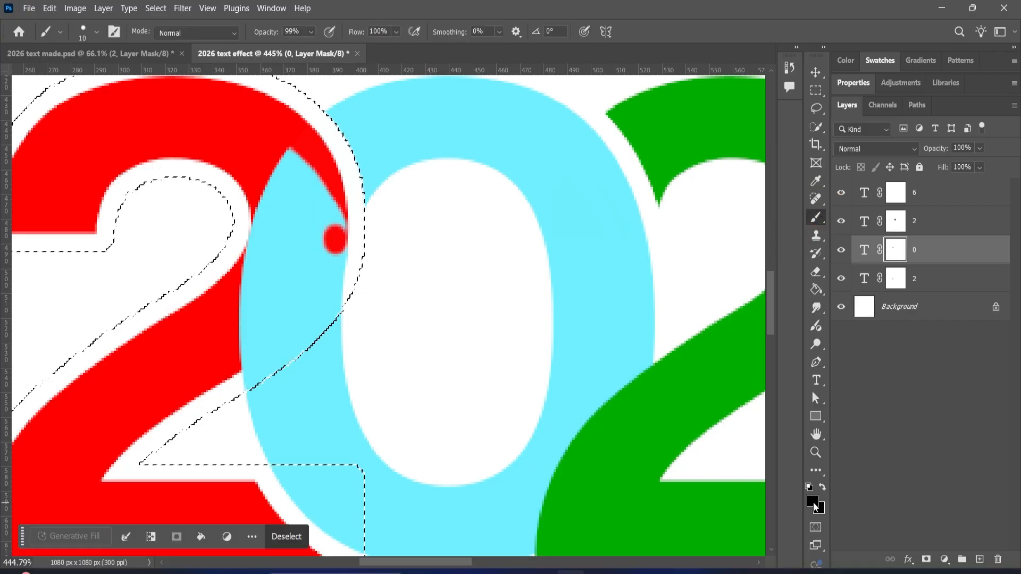
# Set the foreground colour to white, ffffff, and paint over the red spot on the 0's mask to restore the blue.
pyautogui.click(812, 501)
pyautogui.write('ffffff')
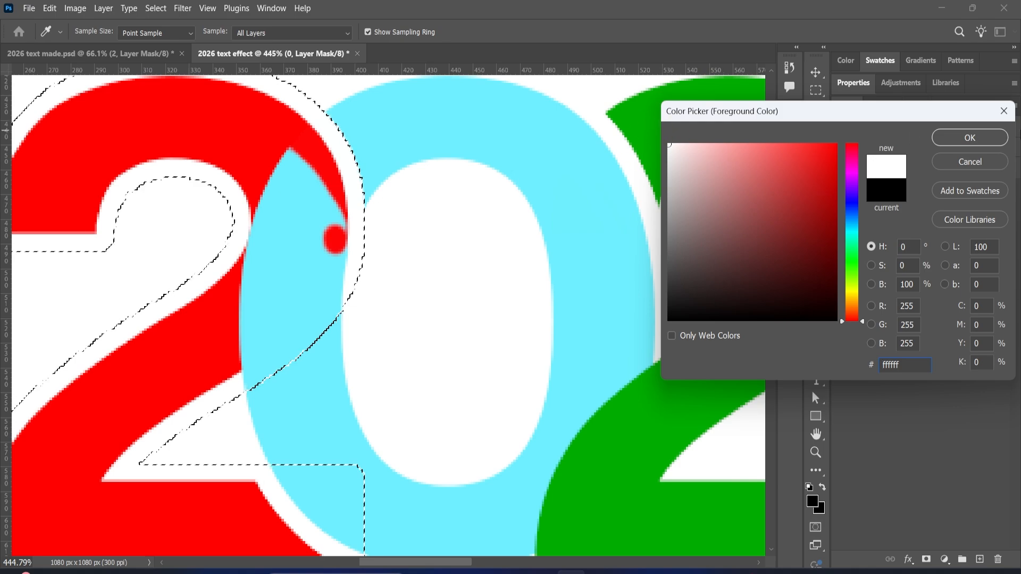
pyautogui.click(962, 139)
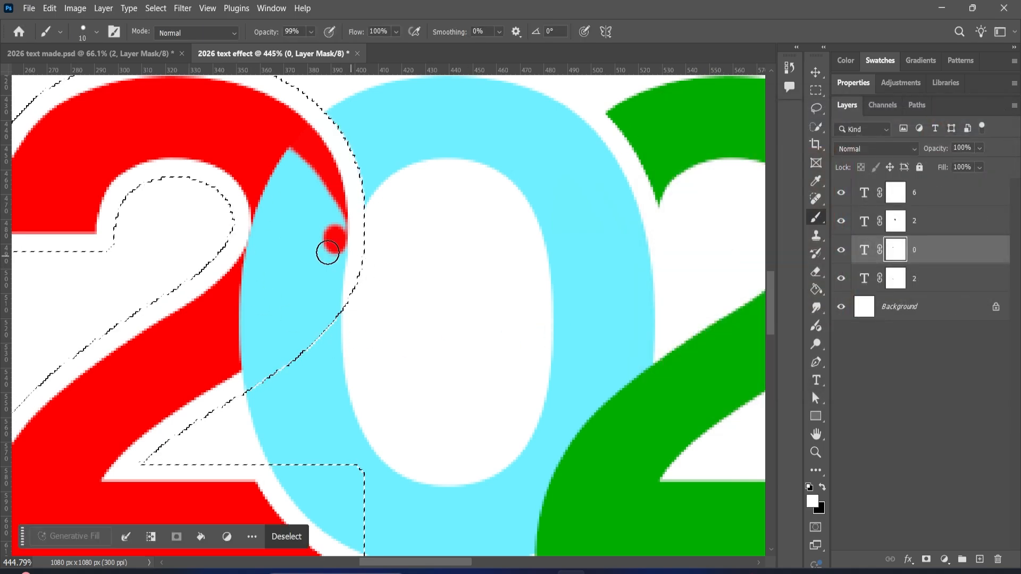
pyautogui.moveTo(325, 250); pyautogui.dragTo(334, 236)
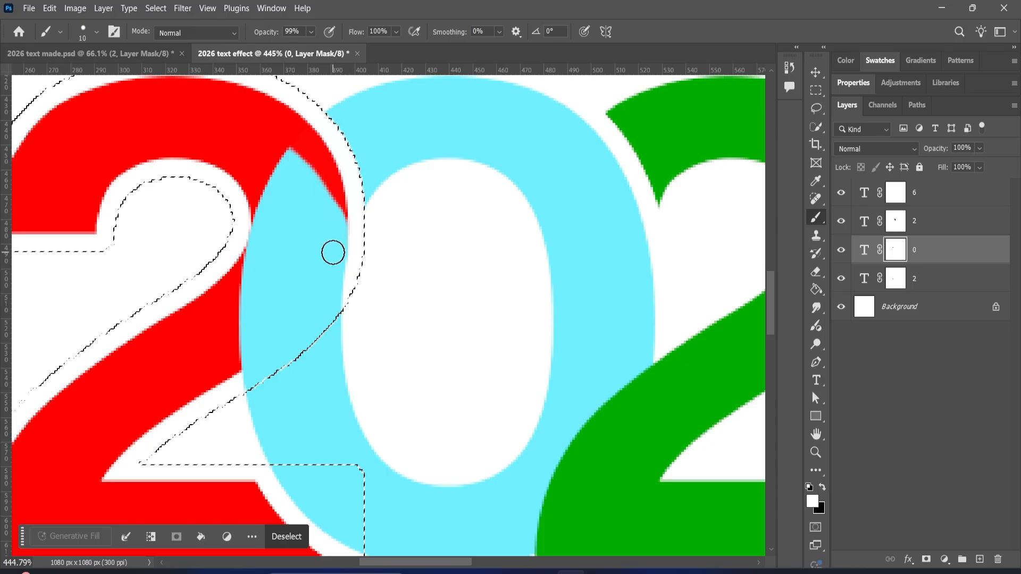
# Retouch the 0's mask with white along its inner edge below the red tip to remove the red fringe.
pyautogui.press('x')
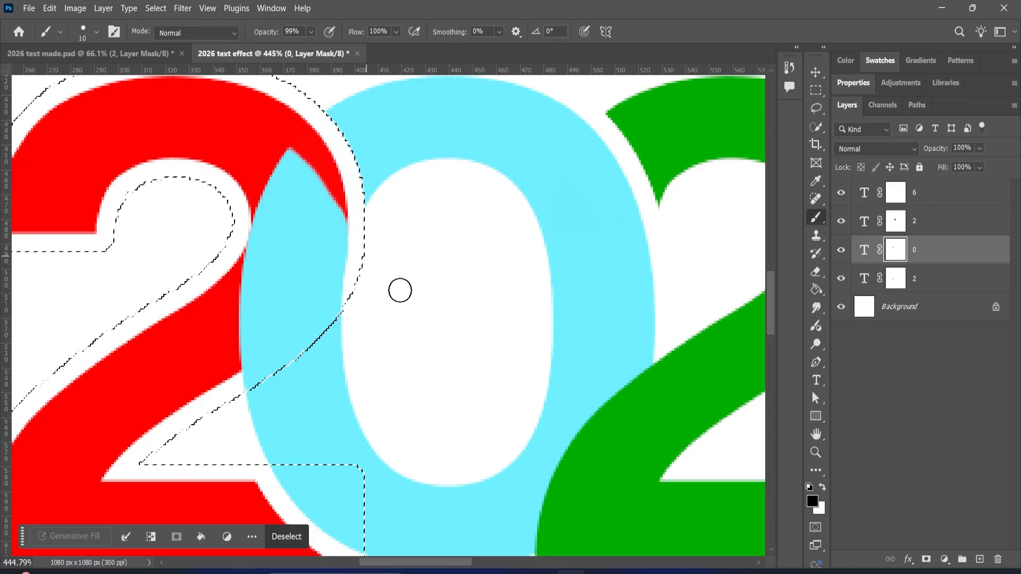
pyautogui.click(822, 487)
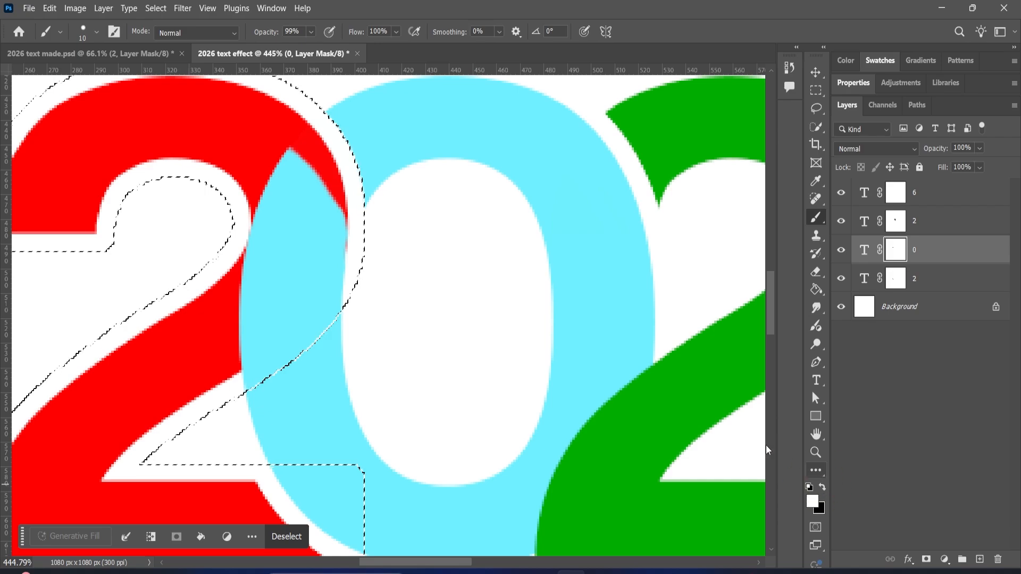
pyautogui.moveTo(335, 223); pyautogui.dragTo(337, 233)
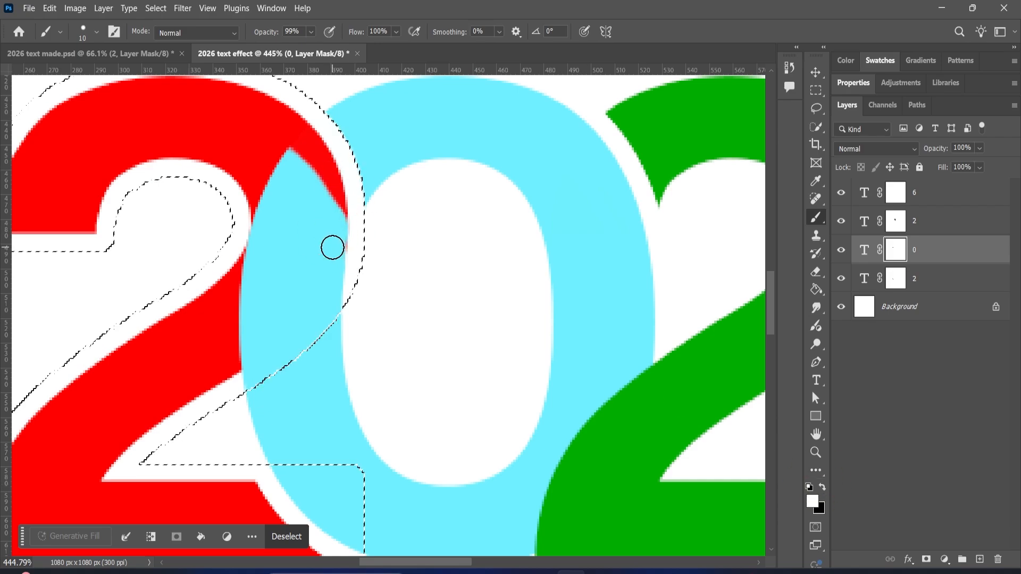
pyautogui.click(334, 249)
pyautogui.click(330, 248)
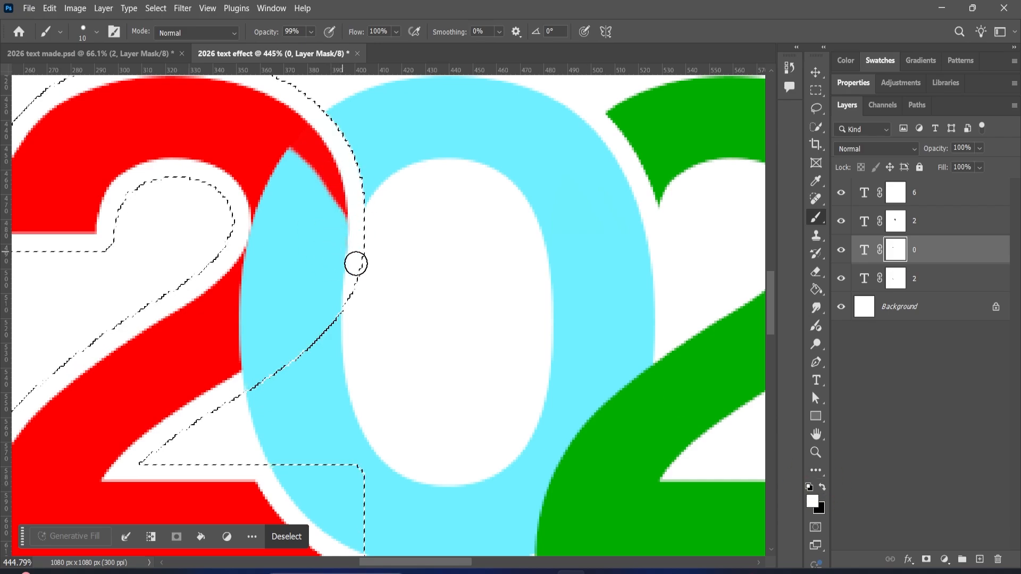
# Switch the foreground colour back to black and clear the selection around the red 2.
pyautogui.scroll(-6, 367, 300)
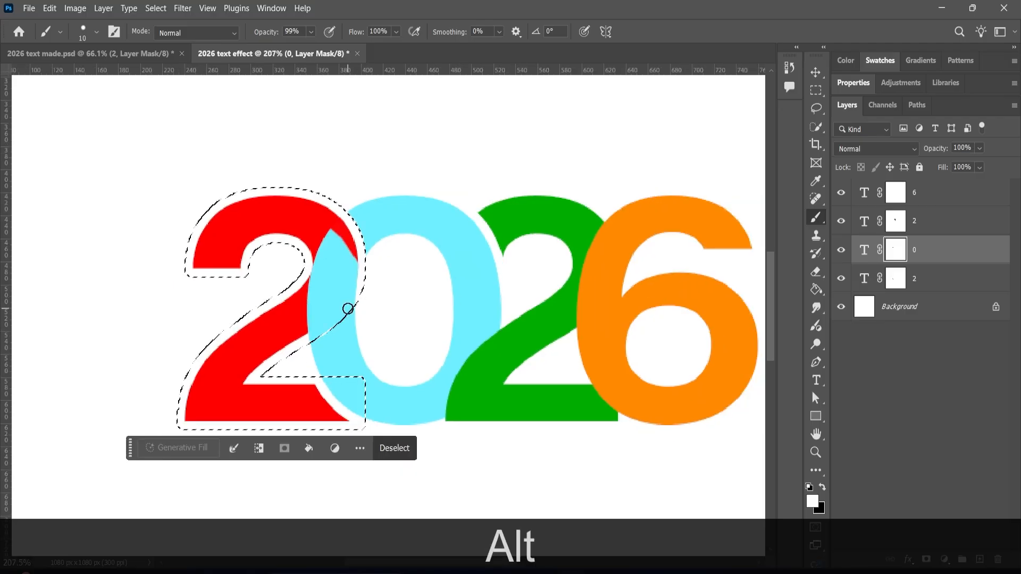
pyautogui.scroll(6, 348, 304)
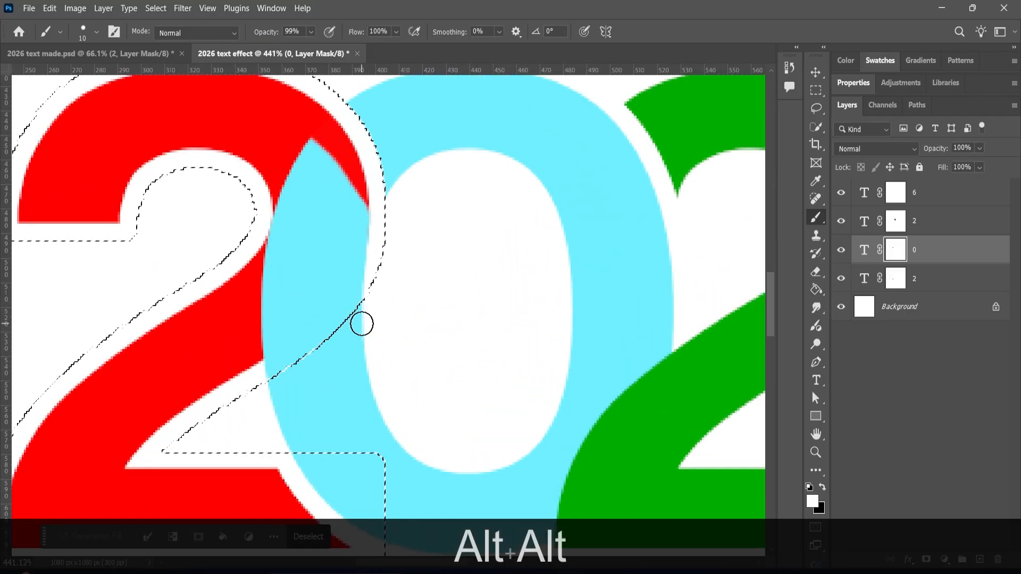
pyautogui.scroll(-5, 359, 321)
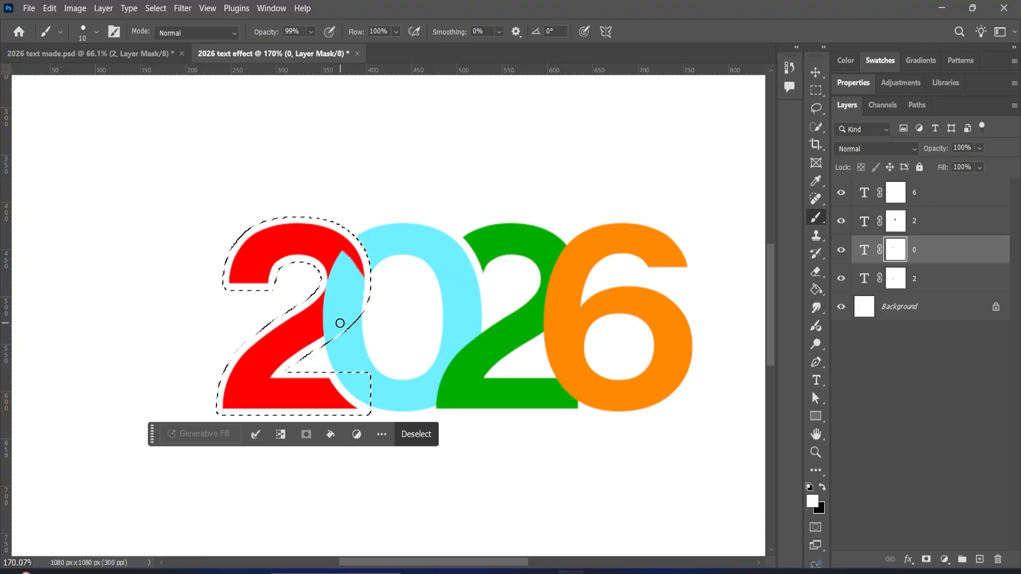
pyautogui.click(822, 487)
pyautogui.scroll(4, 325, 293)
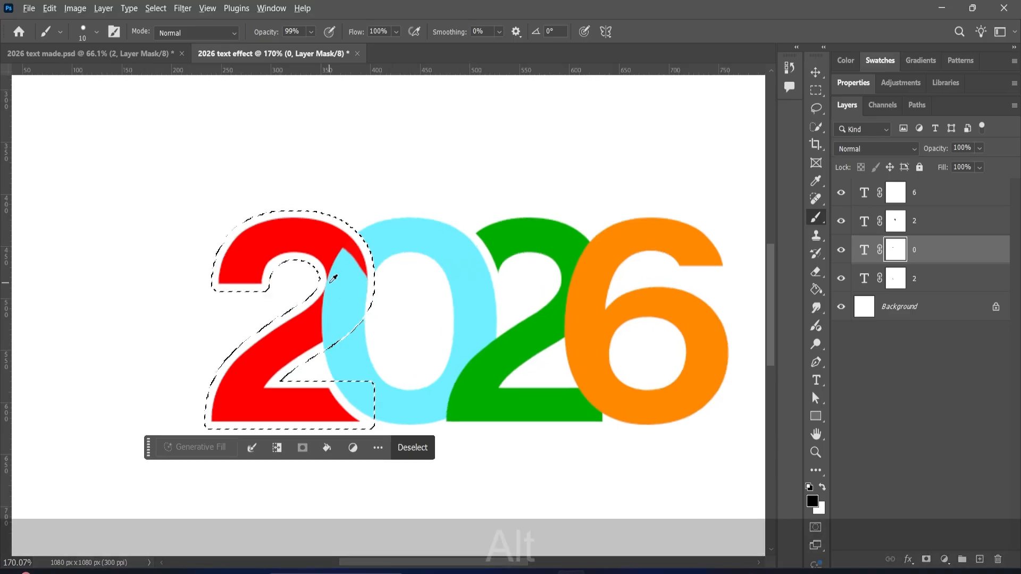
pyautogui.scroll(3, 326, 293)
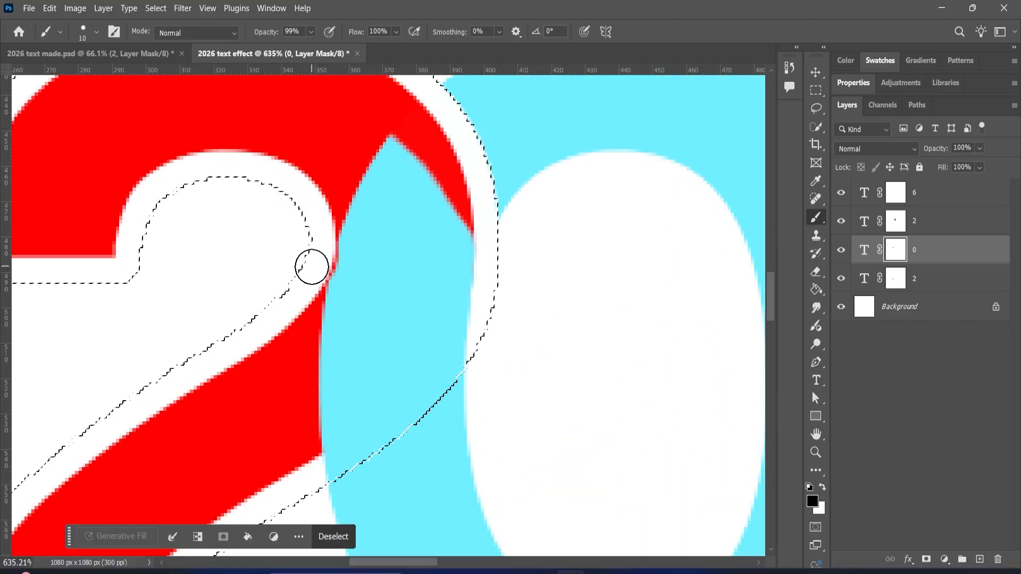
pyautogui.scroll(-4, 356, 349)
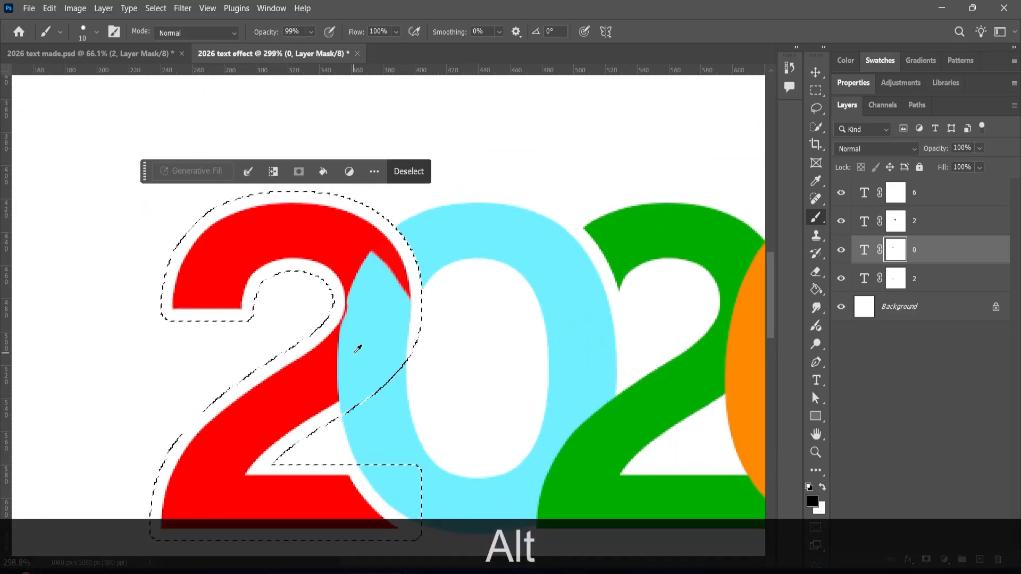
pyautogui.scroll(-4, 353, 353)
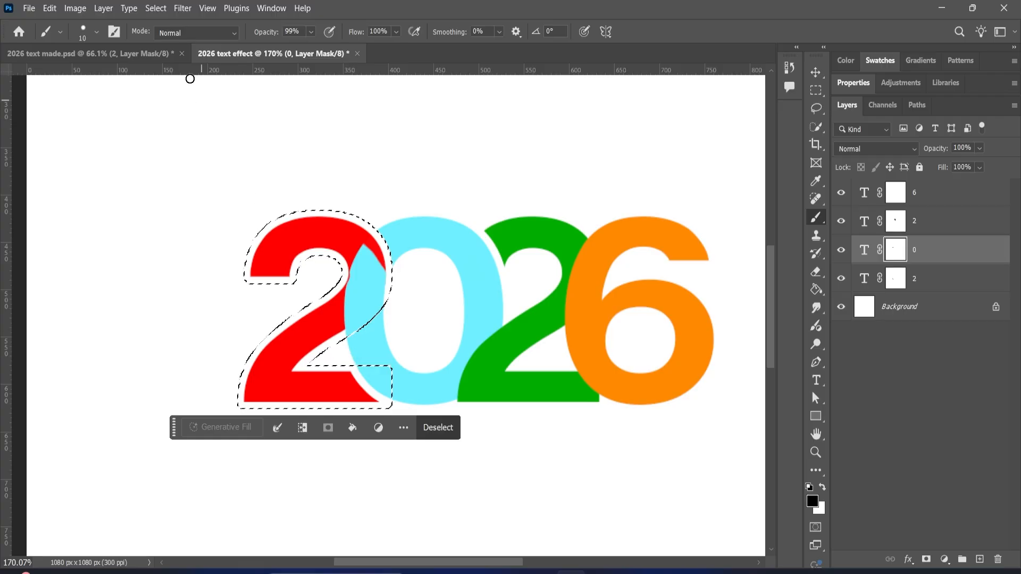
pyautogui.click(156, 8)
pyautogui.click(171, 37)
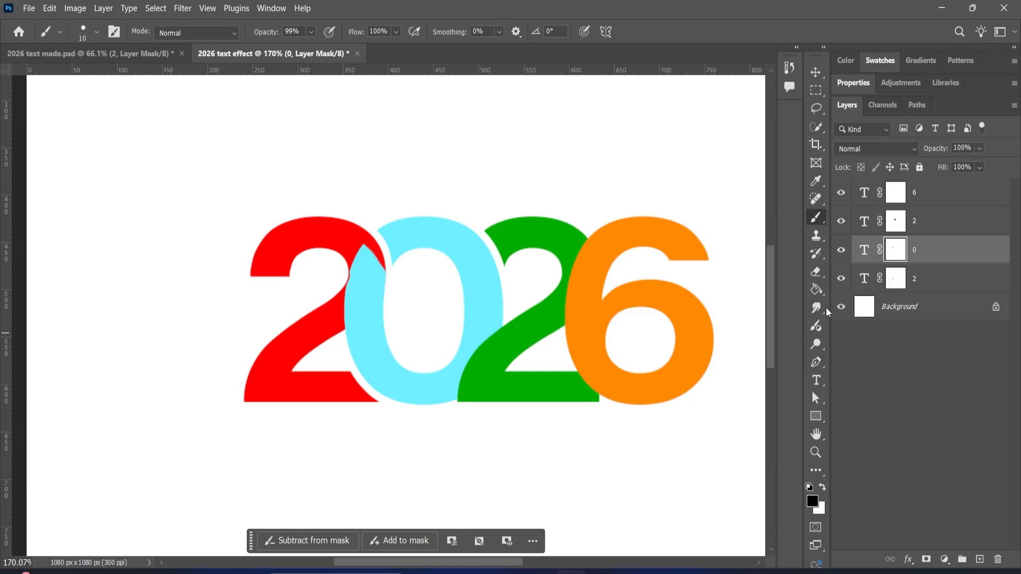
# Load the green 2's outline as a selection and expand it by 7 pixels.
pyautogui.click(841, 222)
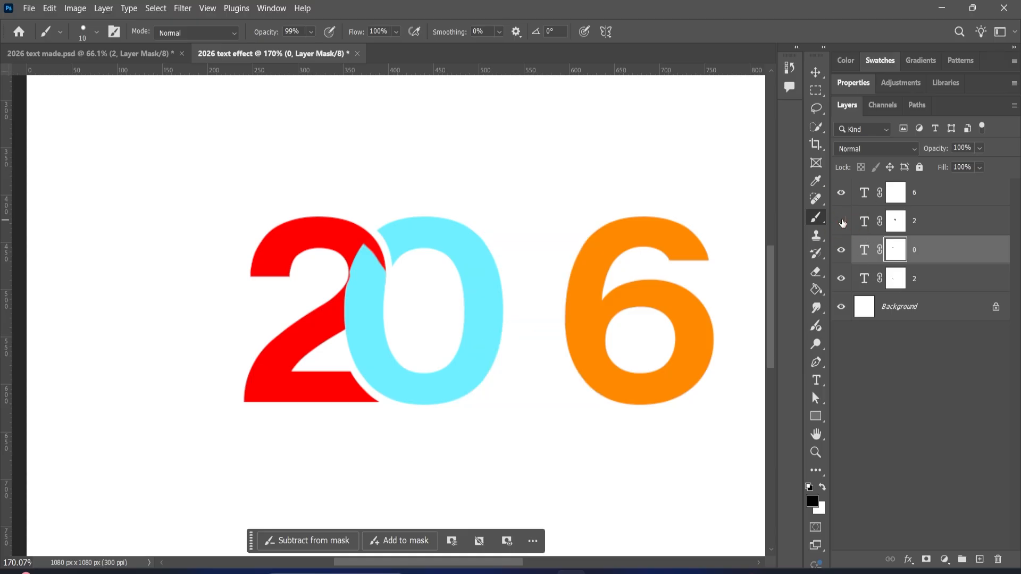
pyautogui.click(841, 222)
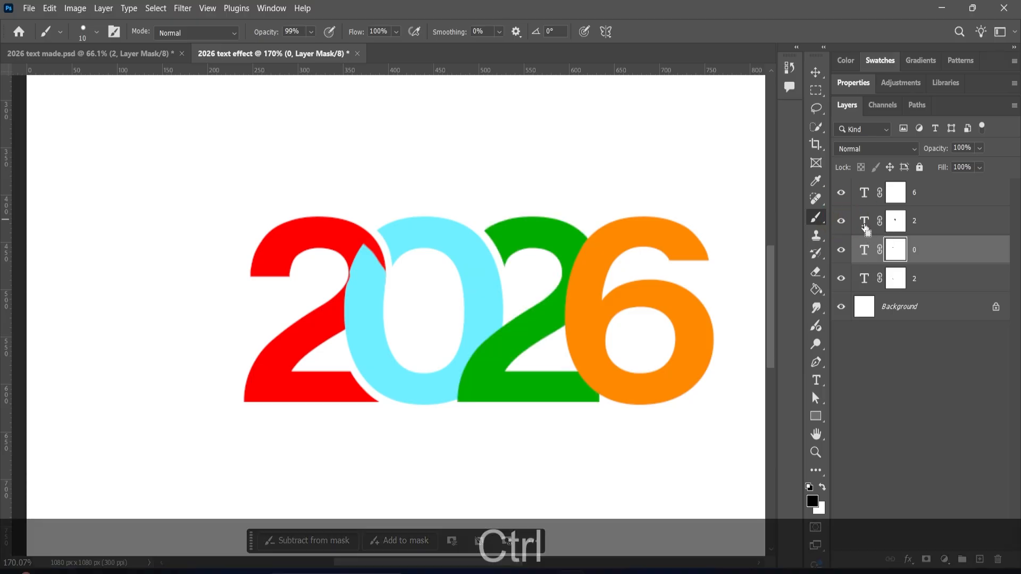
pyautogui.keyDown('ctrl'); pyautogui.click(863, 221); pyautogui.keyUp('ctrl')
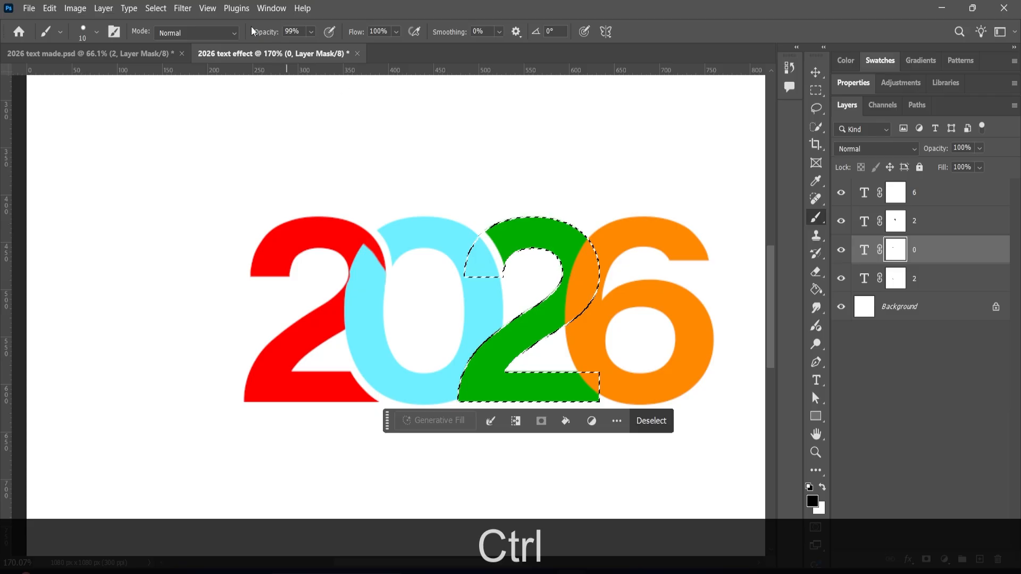
pyautogui.click(155, 8)
pyautogui.moveTo(257, 211)
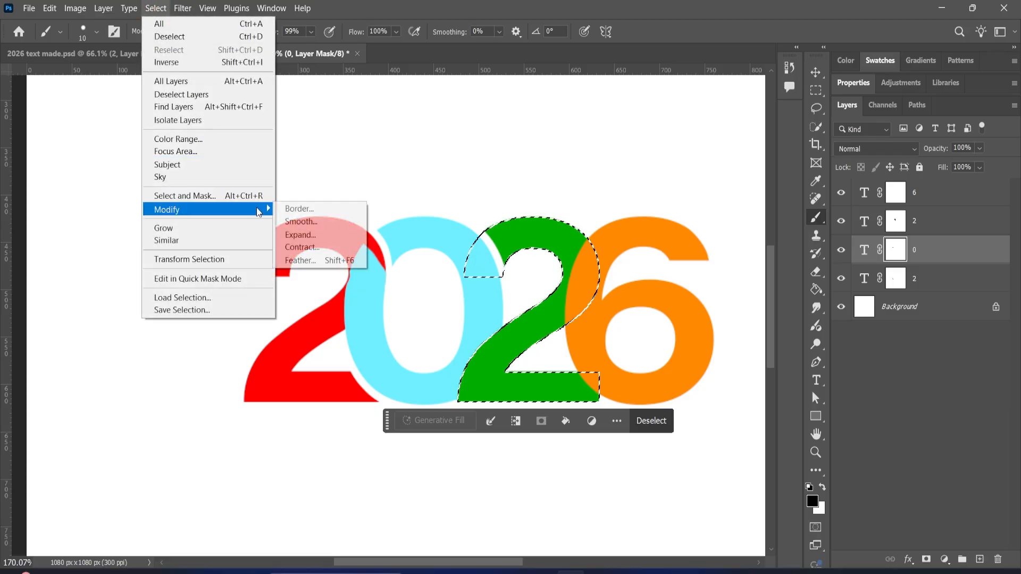
pyautogui.click(300, 235)
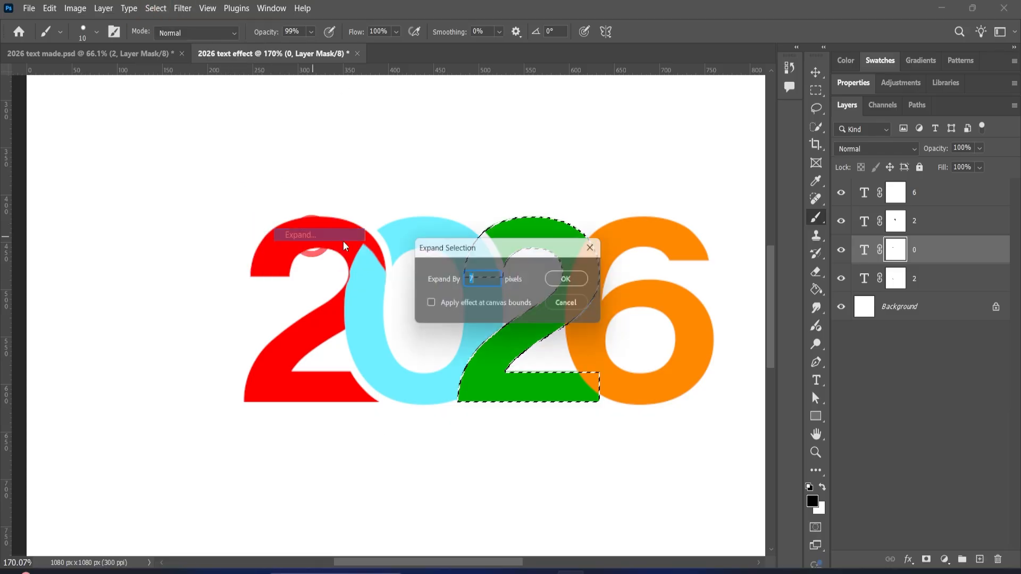
pyautogui.click(583, 280)
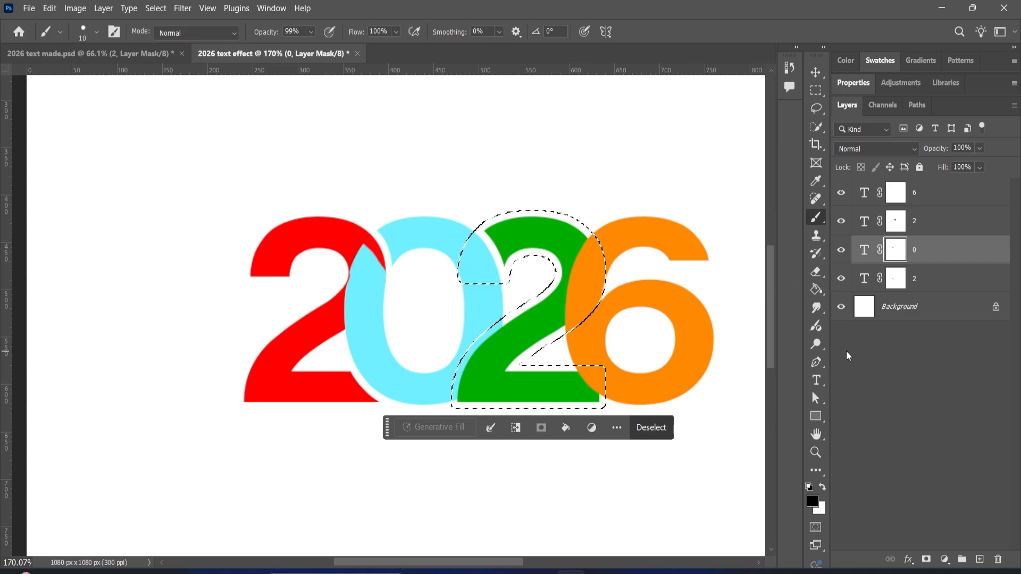
# On the 6's mask, paint black within the selection at brush size 25 to cut a gap around the green 2's upper curve.
pyautogui.click(898, 196)
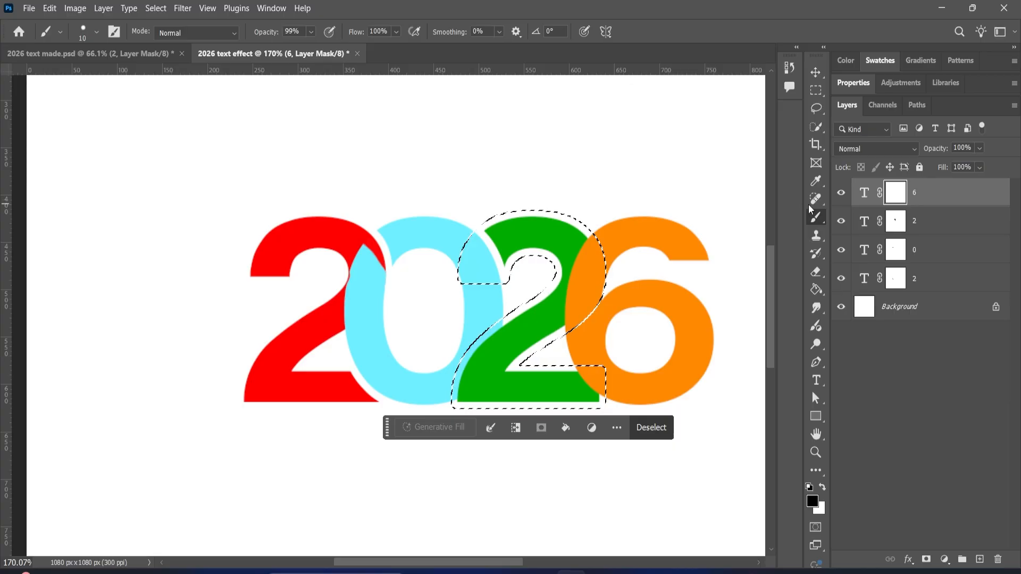
pyautogui.click(843, 190)
pyautogui.click(844, 190)
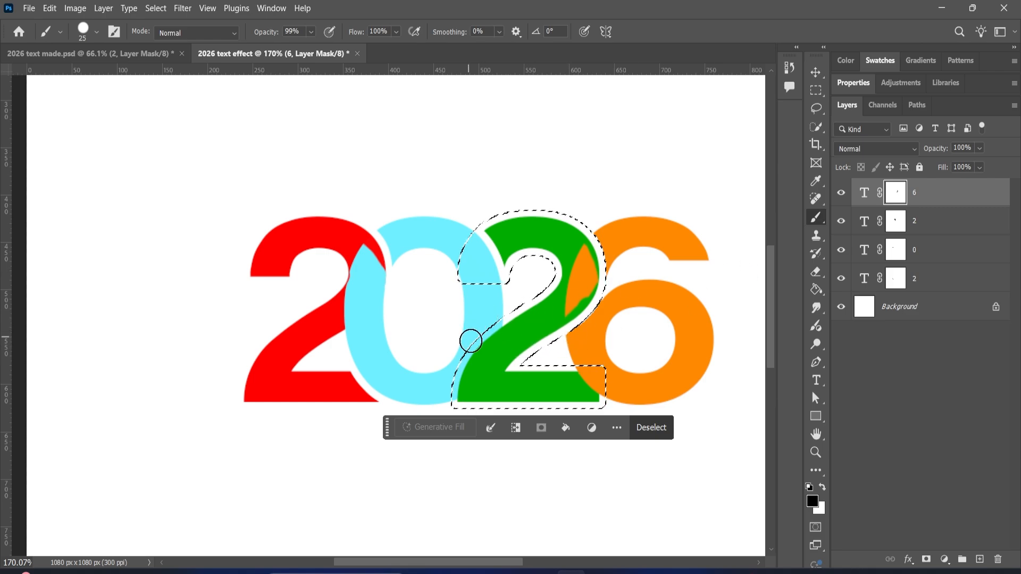
# Paint black on the 0's mask along the green 2's lower diagonal to cut a gap, and clear the selection.
pyautogui.click(897, 250)
pyautogui.moveTo(501, 321)
pyautogui.mouseDown()
pyautogui.moveTo(462, 374)
pyautogui.moveTo(461, 410)
pyautogui.moveTo(484, 349)
pyautogui.moveTo(457, 397)
pyautogui.mouseUp()
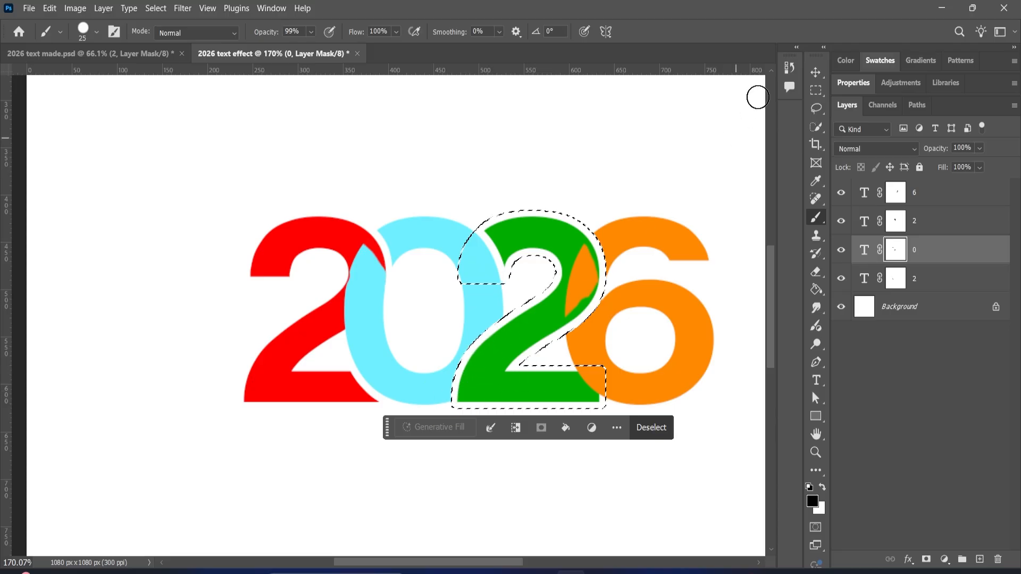
pyautogui.click(815, 76)
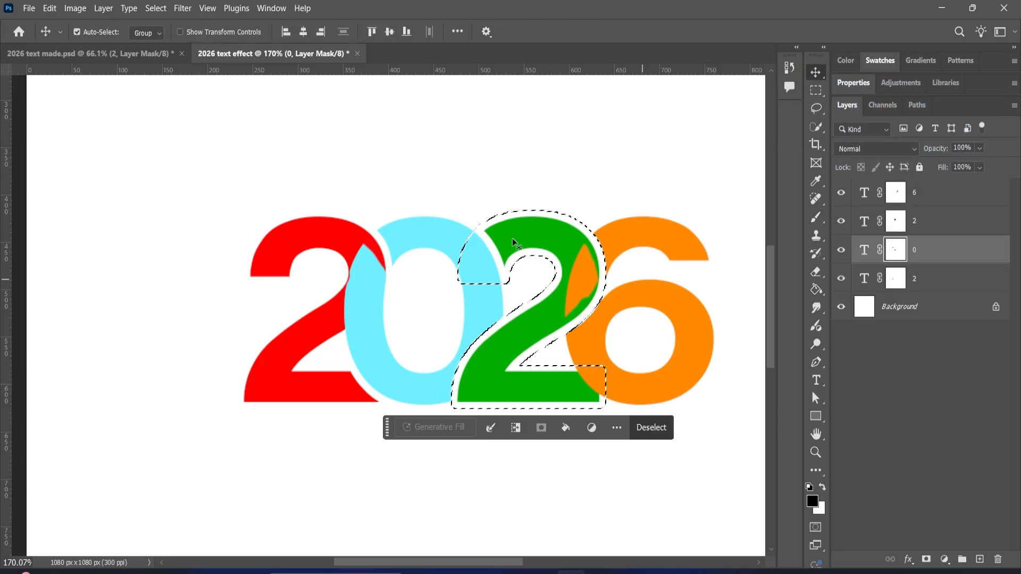
pyautogui.click(154, 8)
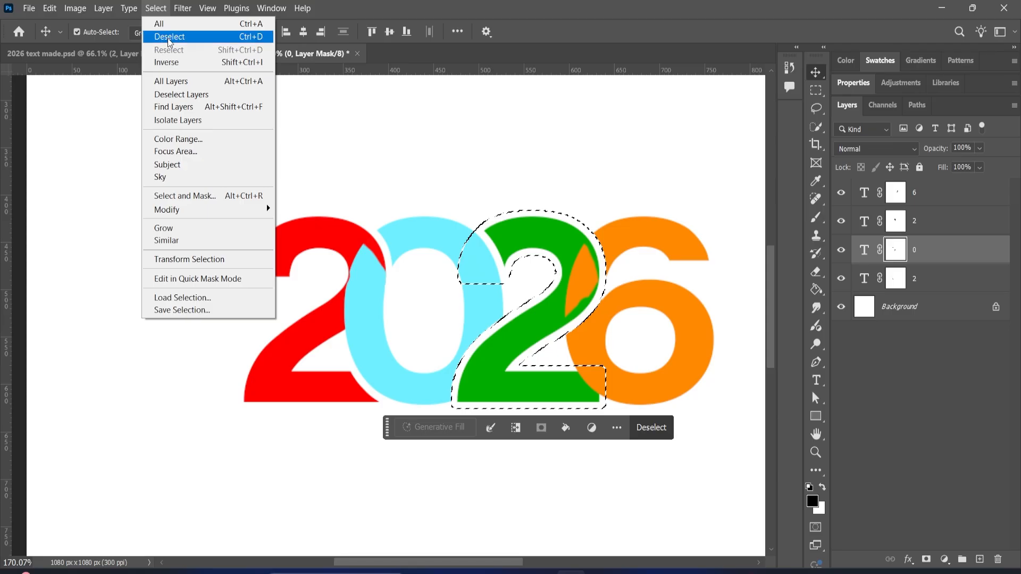
pyautogui.click(168, 35)
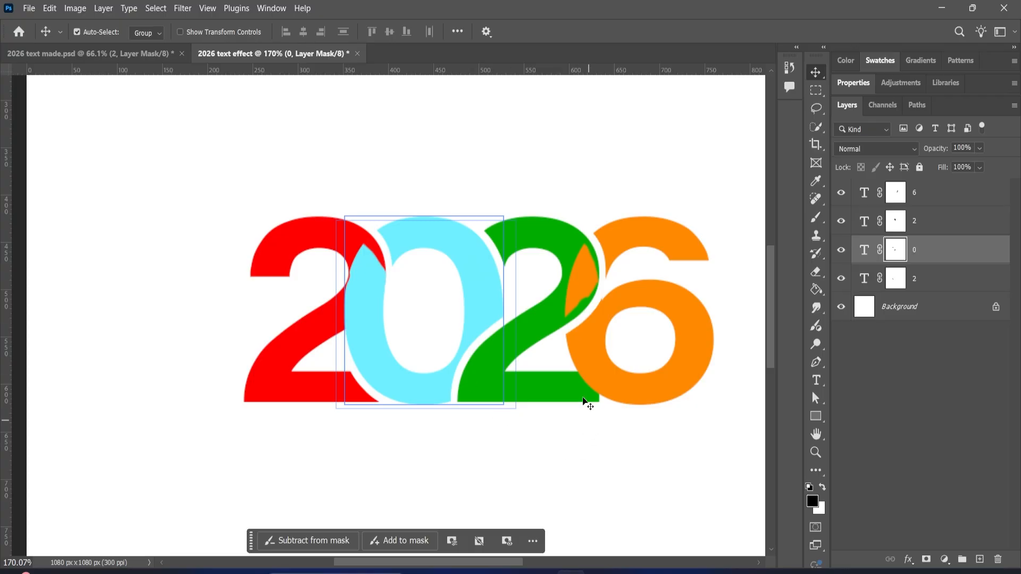
# Load the orange 6's outline as a selection and expand it by 7 pixels.
pyautogui.click(580, 378)
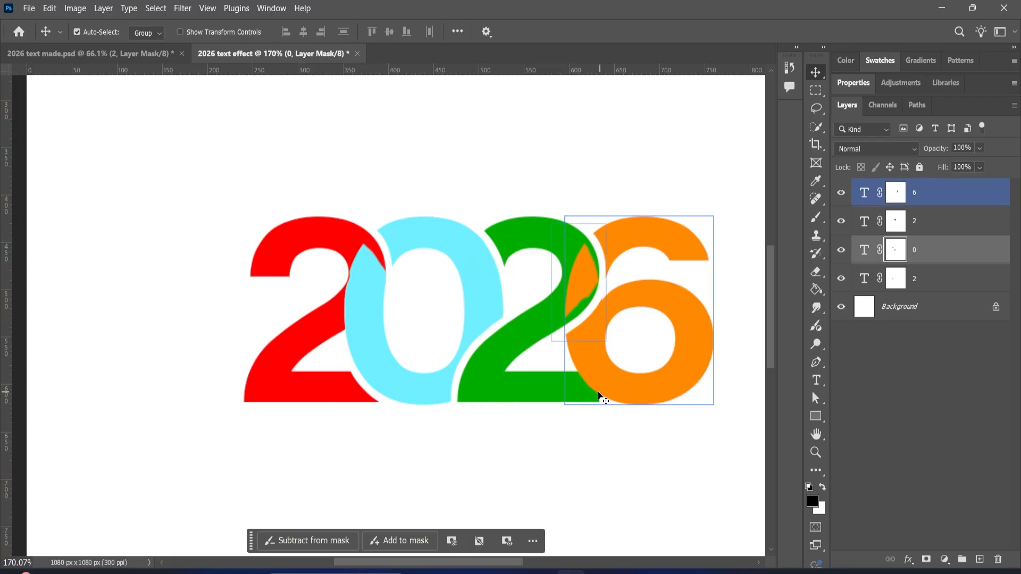
pyautogui.click(639, 388)
pyautogui.press('ctrl')
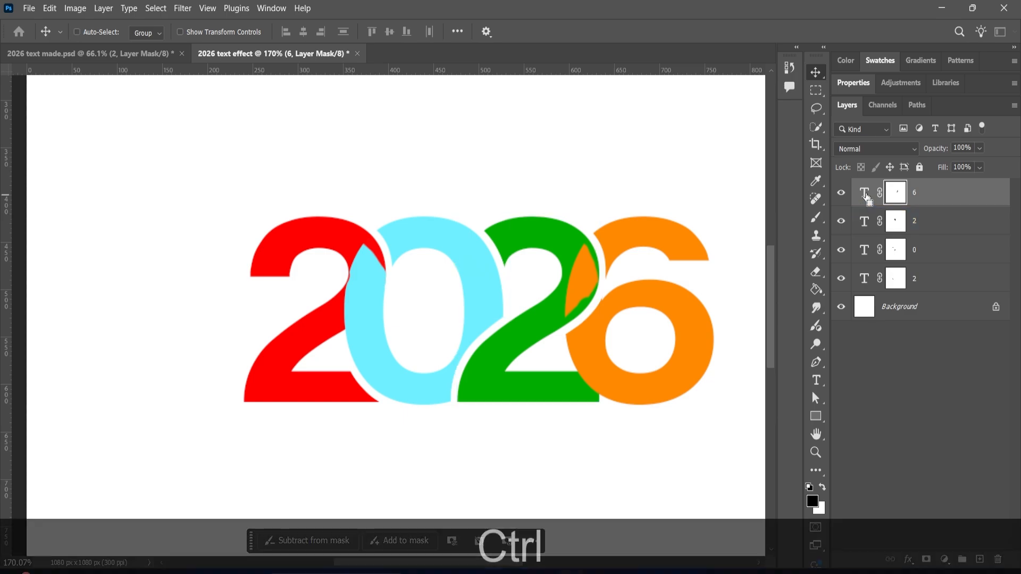
pyautogui.keyDown('ctrl'); pyautogui.click(867, 198); pyautogui.keyUp('ctrl')
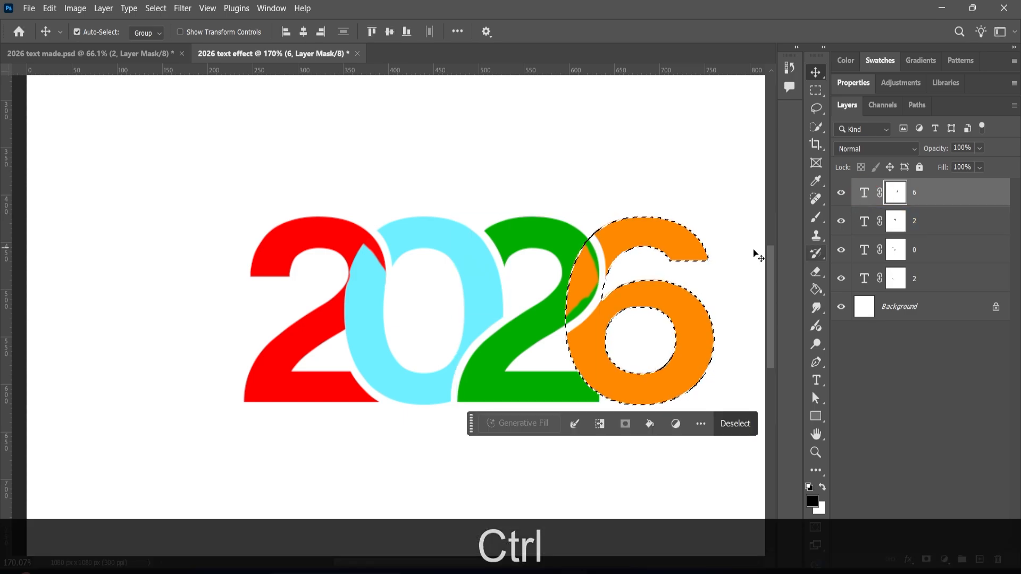
pyautogui.click(153, 12)
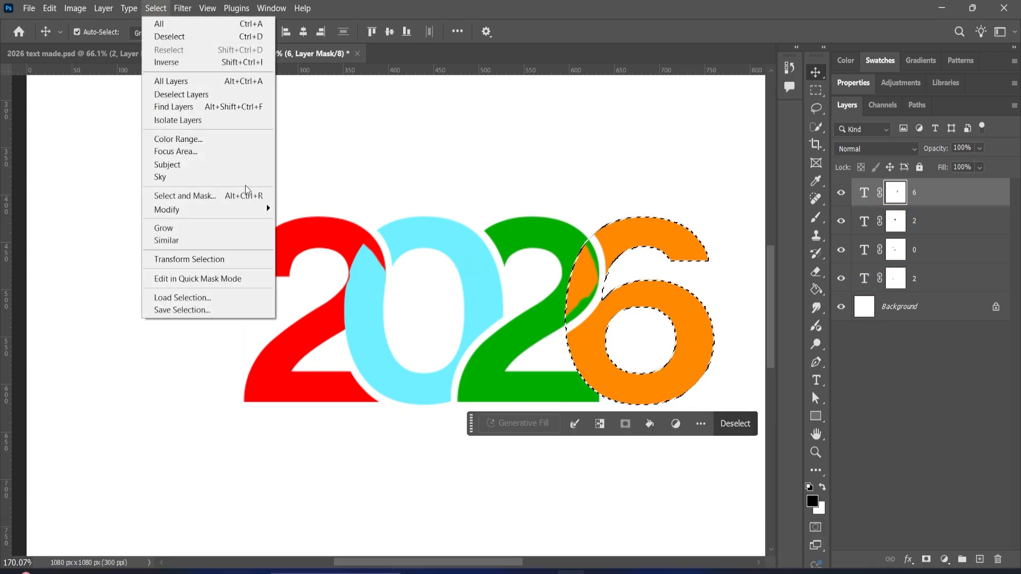
pyautogui.moveTo(256, 209)
pyautogui.click(303, 234)
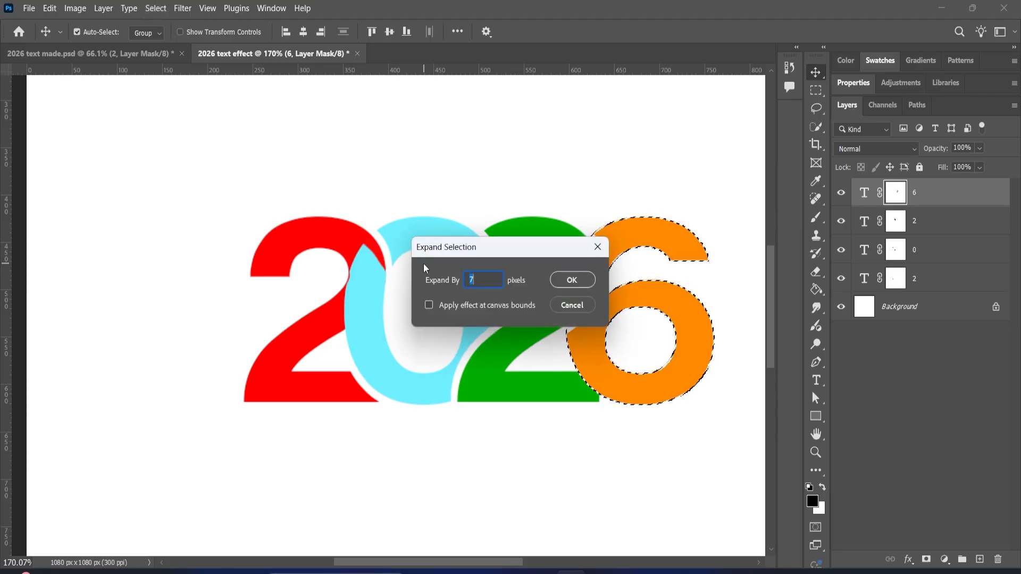
pyautogui.click(572, 281)
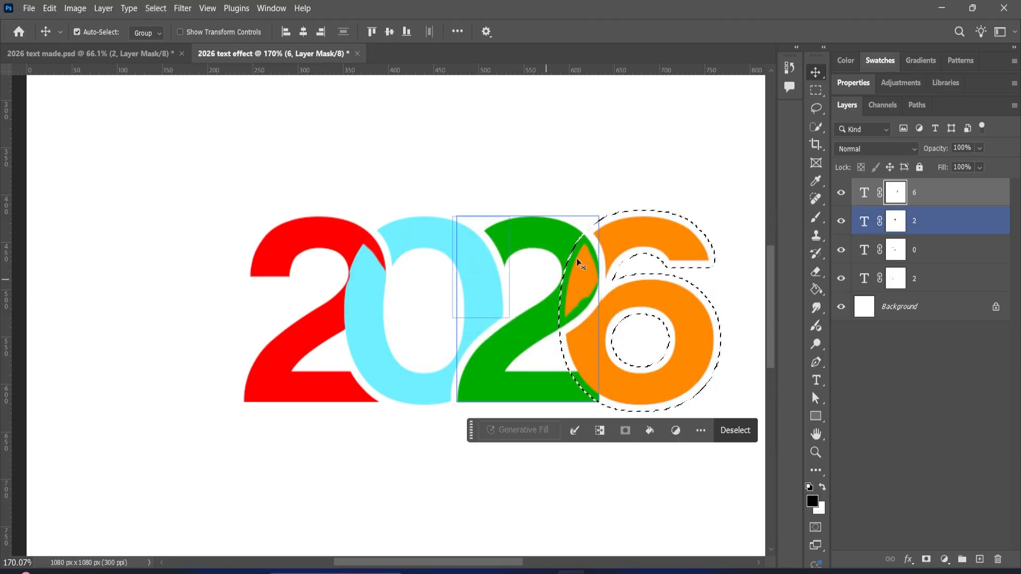
# Brush black on the green 2's mask where its base meets the 6 to cut a gap, and clear the selection.
pyautogui.click(815, 217)
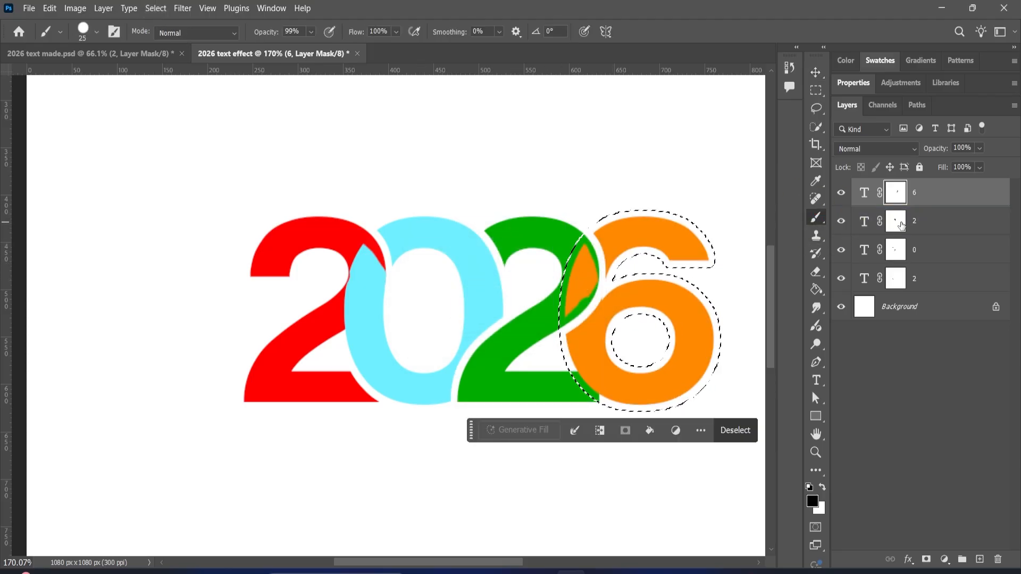
pyautogui.click(841, 221)
pyautogui.click(841, 222)
pyautogui.click(895, 221)
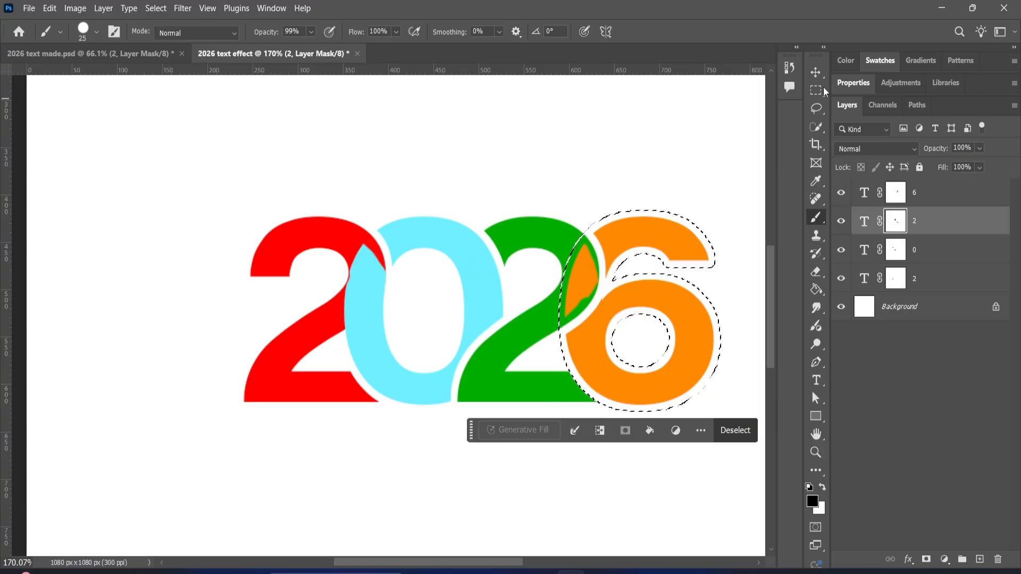
pyautogui.click(816, 72)
pyautogui.press('ctrl')
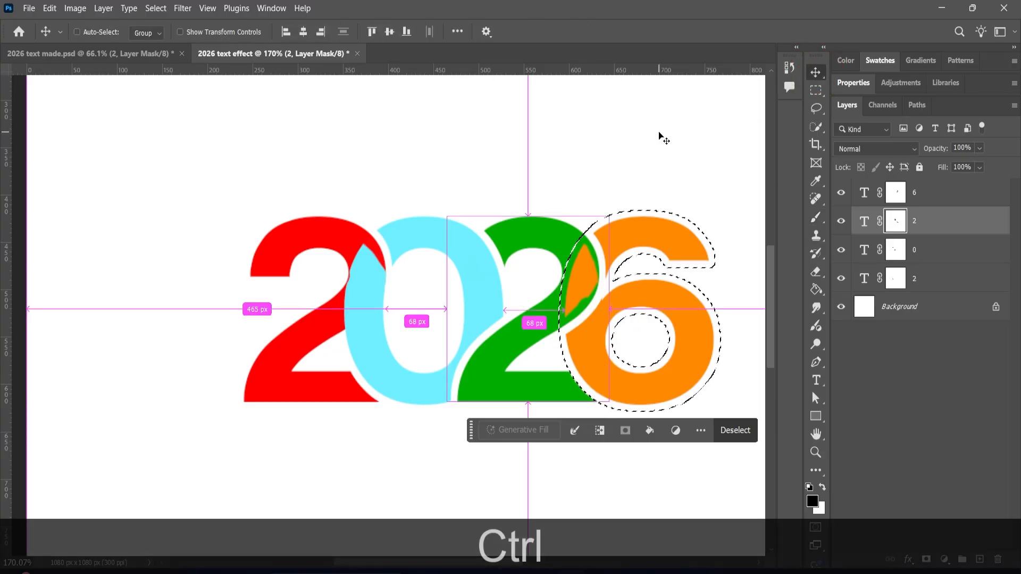
pyautogui.click(155, 8)
pyautogui.click(181, 36)
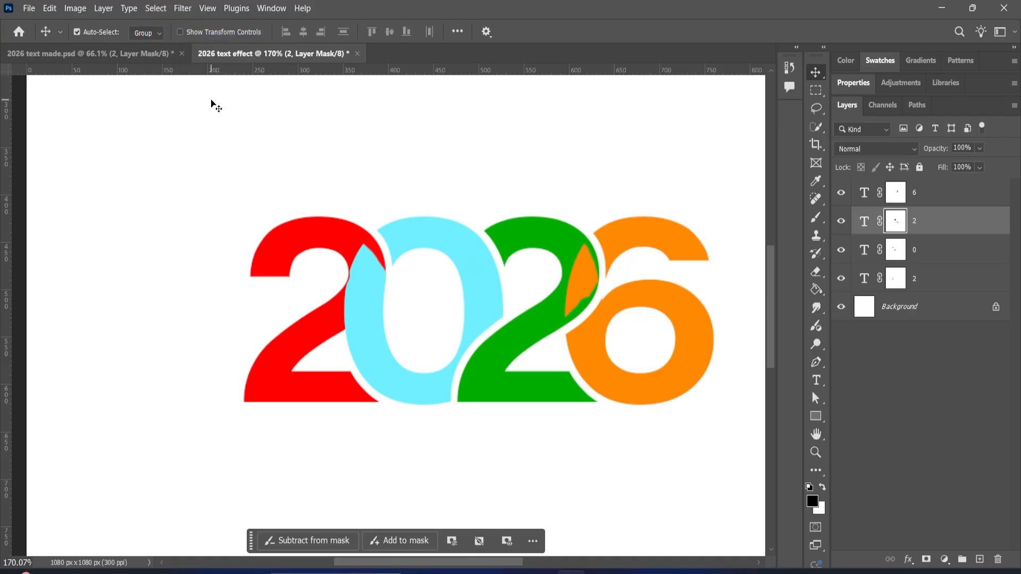
# Select the 0 layer and display its type properties.
pyautogui.click(853, 276)
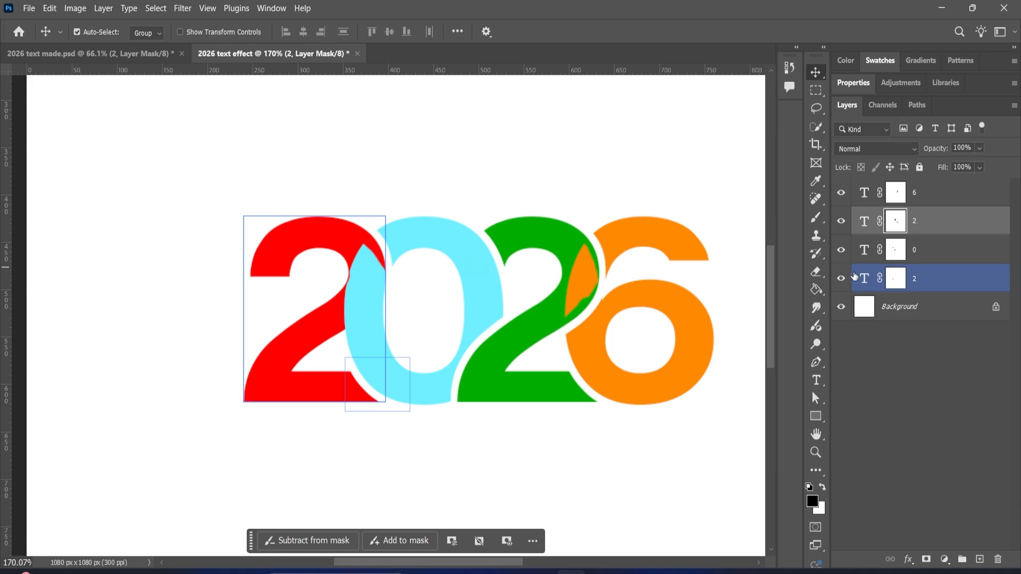
pyautogui.click(857, 277)
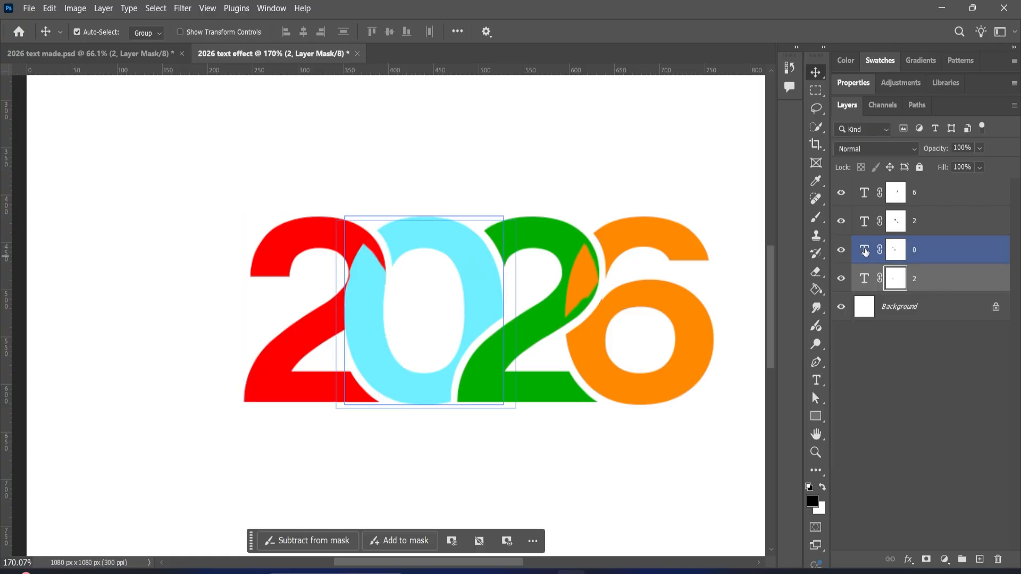
pyautogui.click(865, 251)
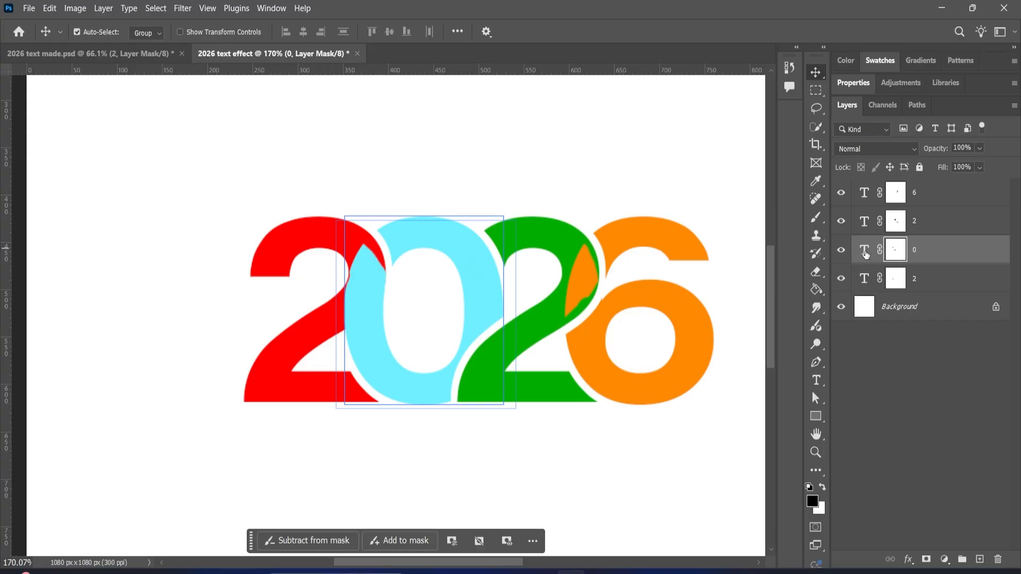
pyautogui.click(847, 87)
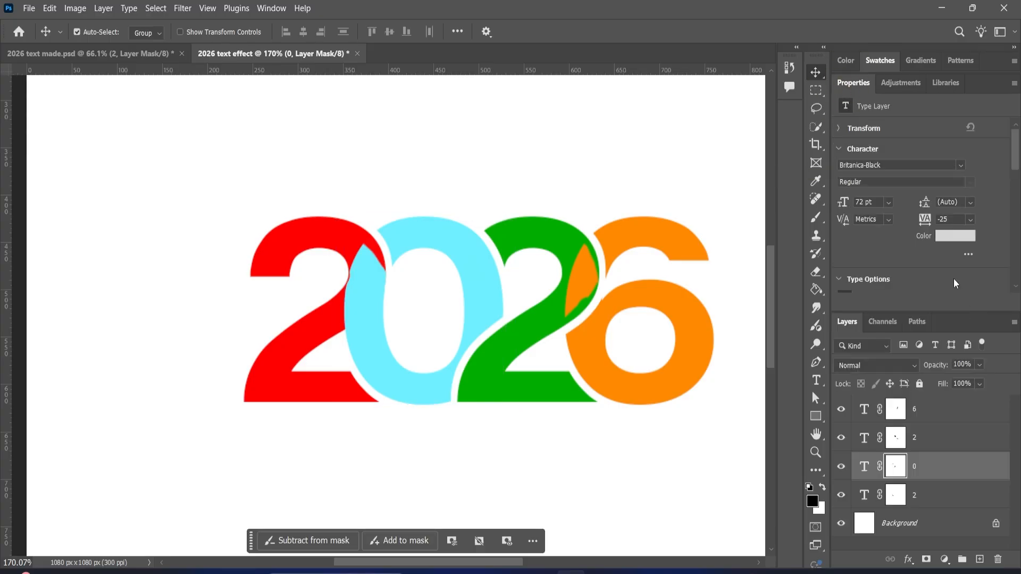
pyautogui.click(950, 238)
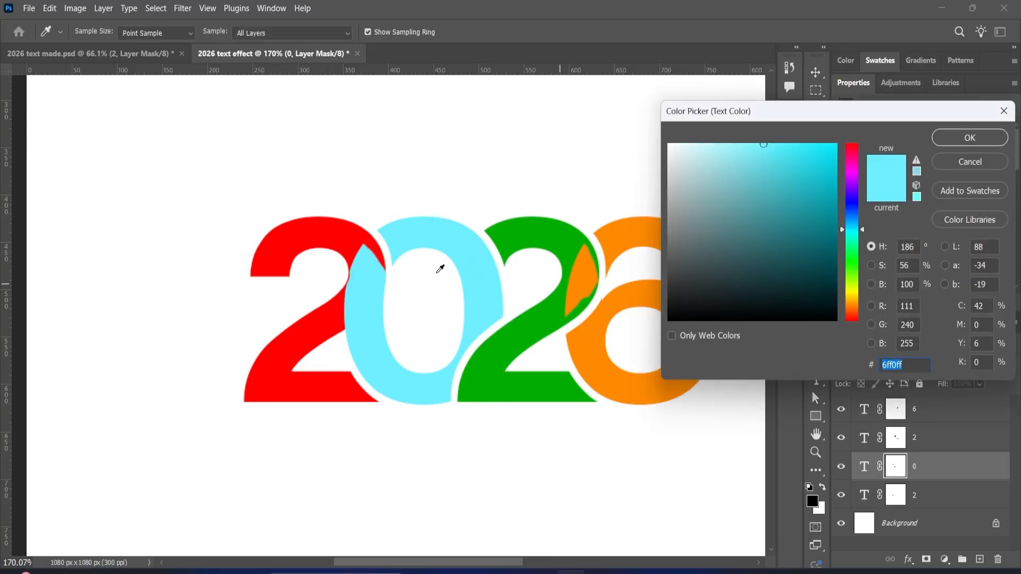
pyautogui.click(343, 237)
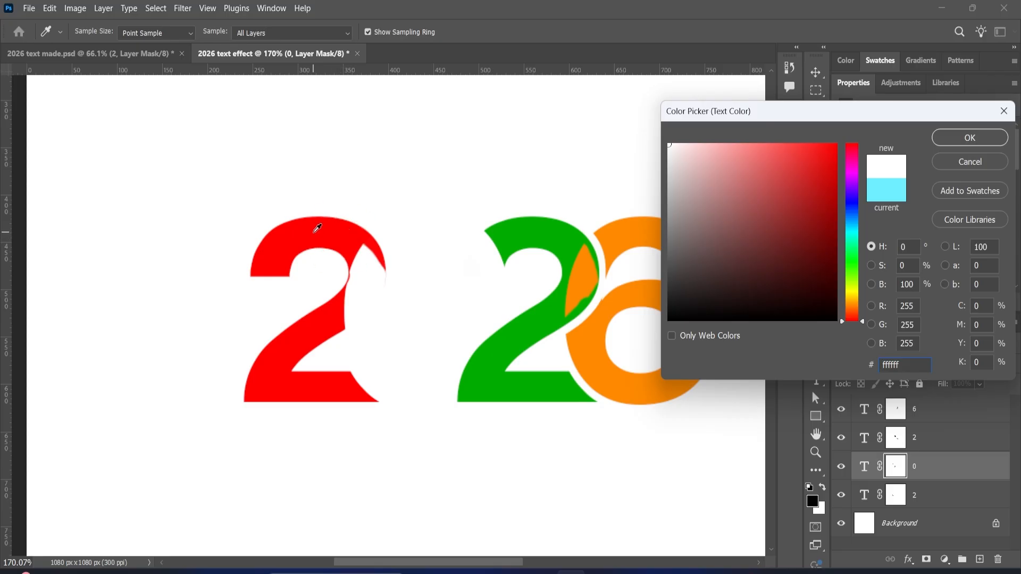
pyautogui.click(312, 233)
pyautogui.click(950, 161)
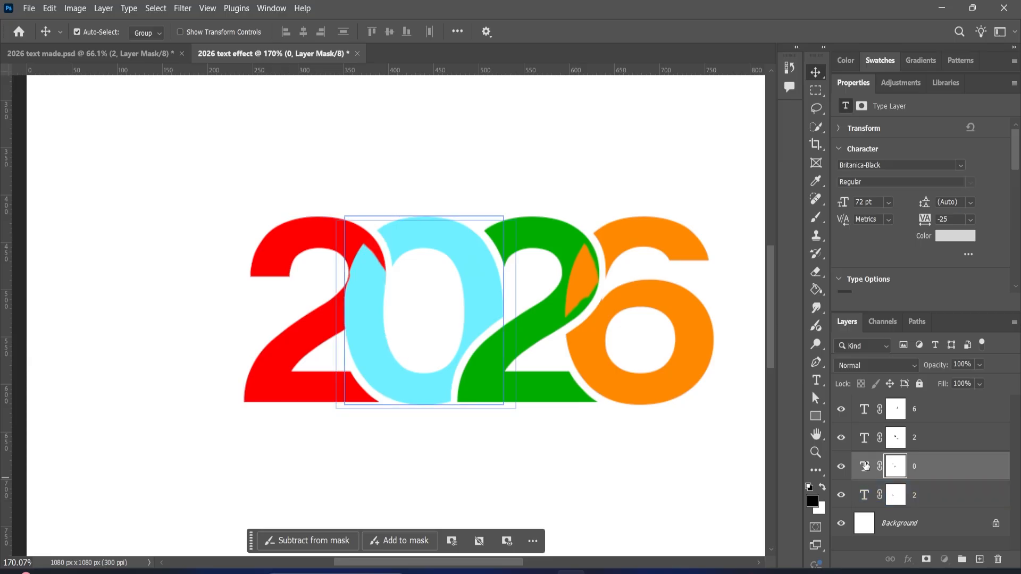
# Set the 0's text colour to red, ff0000, by sampling it from the first 2.
pyautogui.click(865, 466)
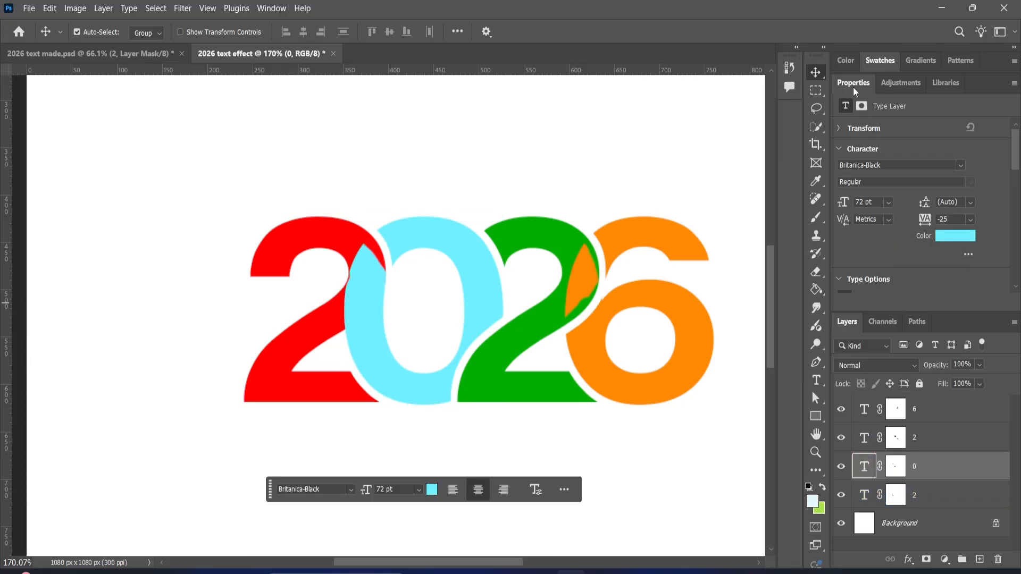
pyautogui.click(946, 240)
pyautogui.click(327, 228)
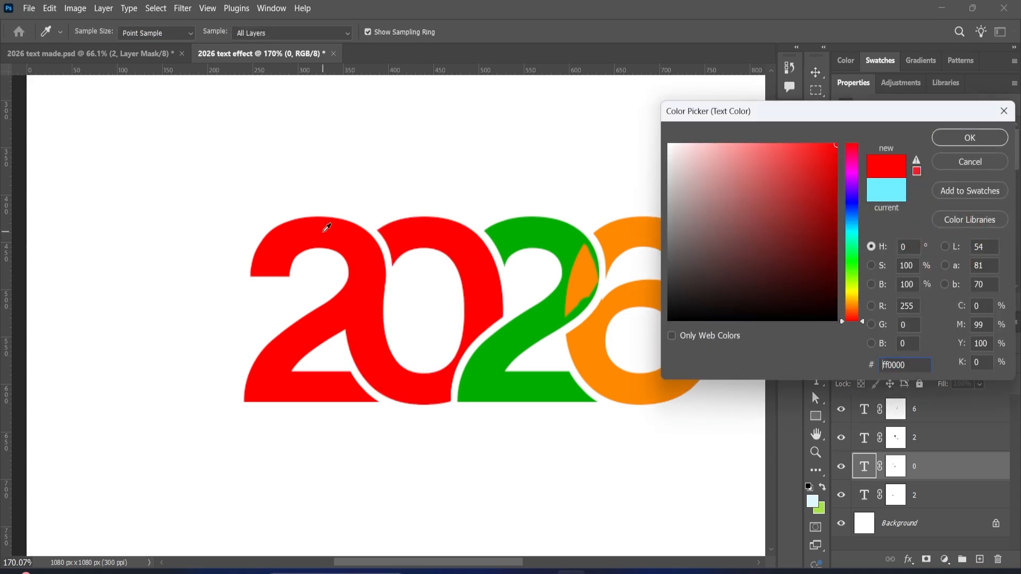
pyautogui.click(968, 138)
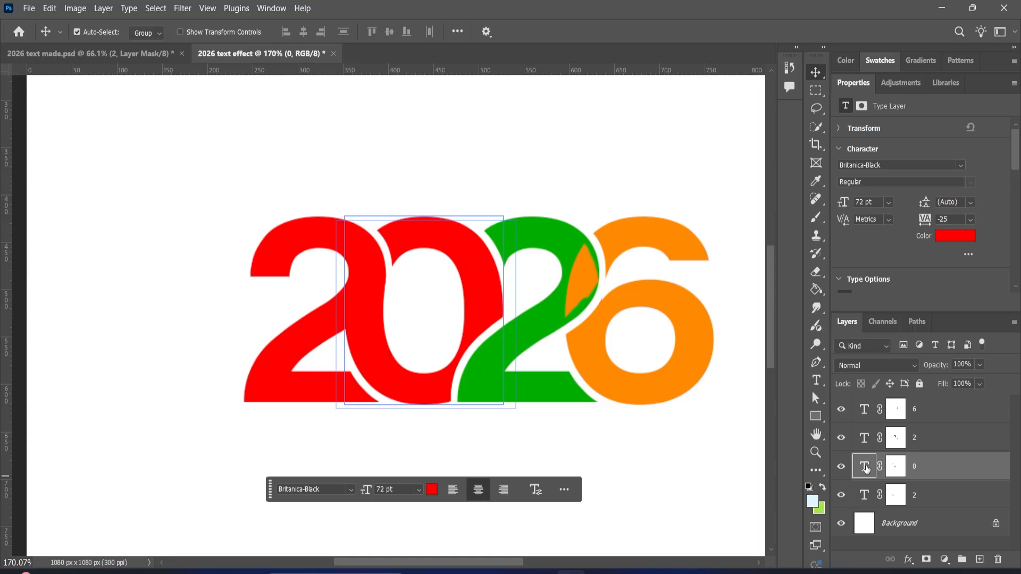
# Set the second 2's text colour to red, ff0000, by sampling it from the first 2.
pyautogui.click(864, 439)
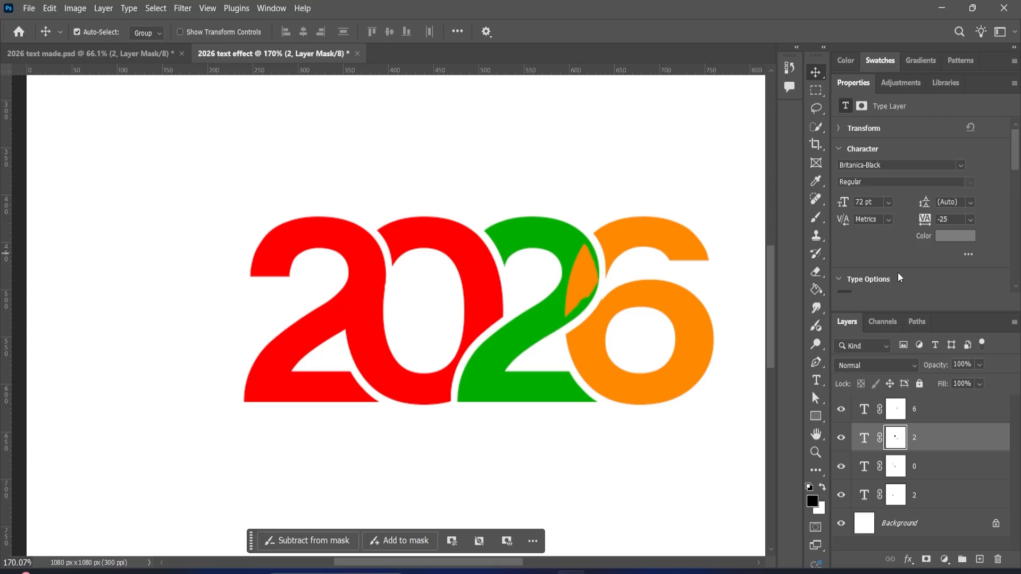
pyautogui.click(864, 438)
pyautogui.click(946, 236)
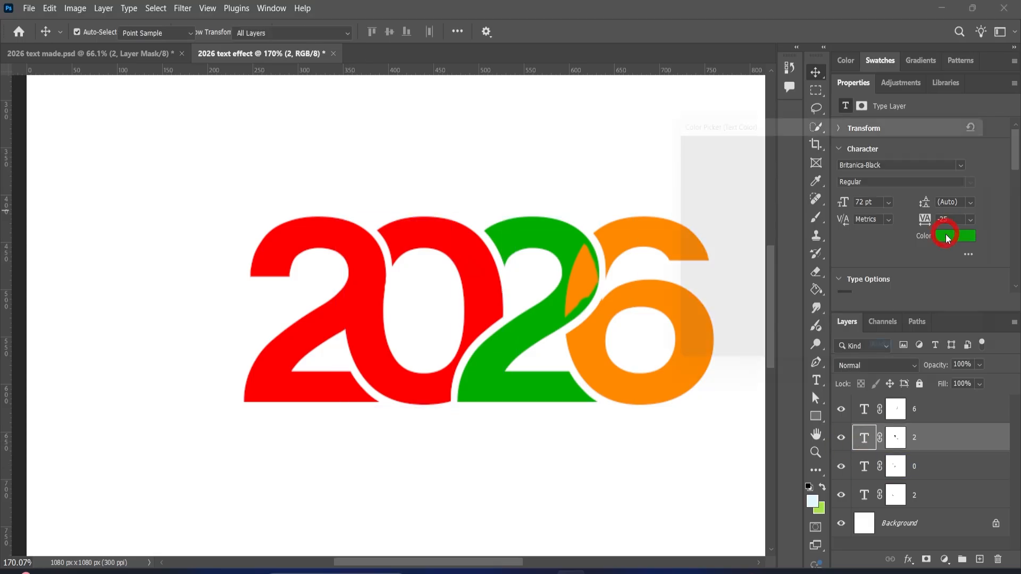
pyautogui.click(345, 235)
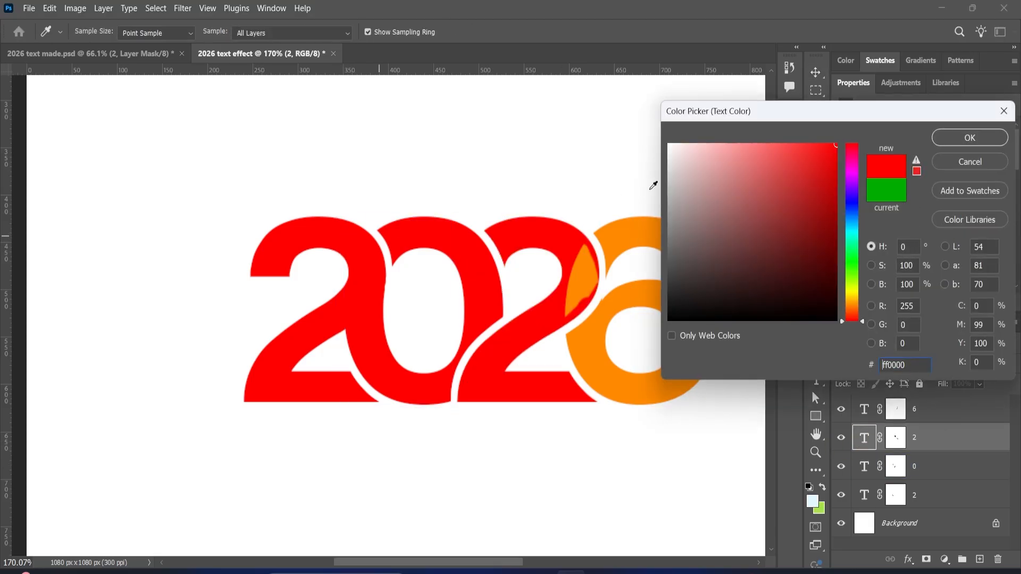
pyautogui.click(950, 139)
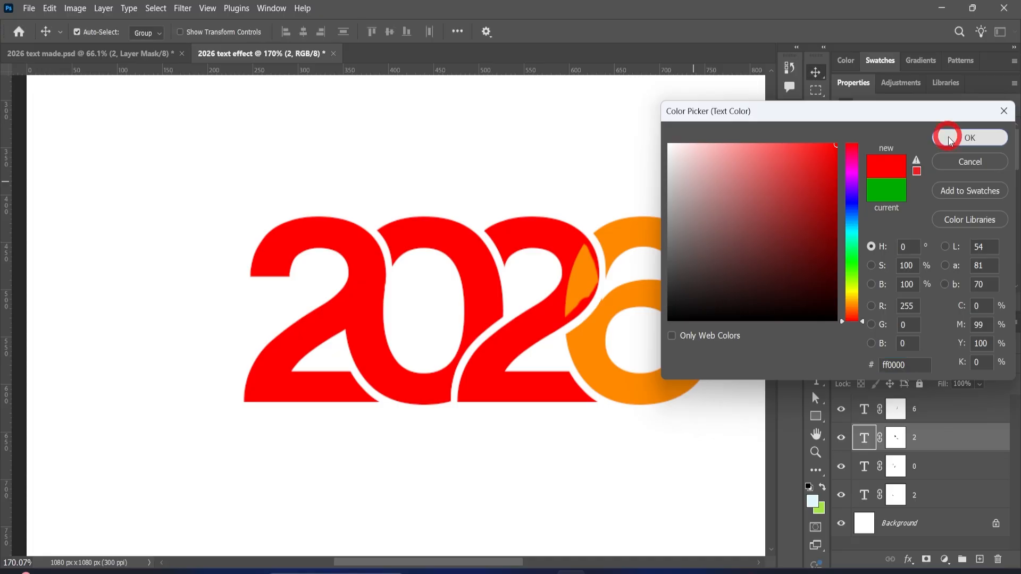
# Set the 6's text colour to red, ff0000, by sampling it from the neighbouring 2.
pyautogui.click(871, 407)
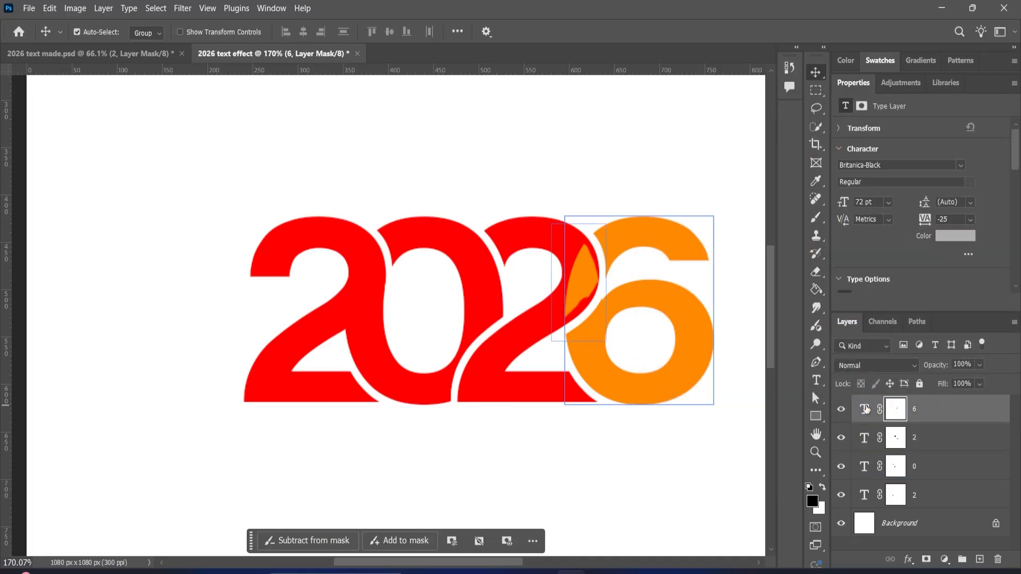
pyautogui.click(864, 412)
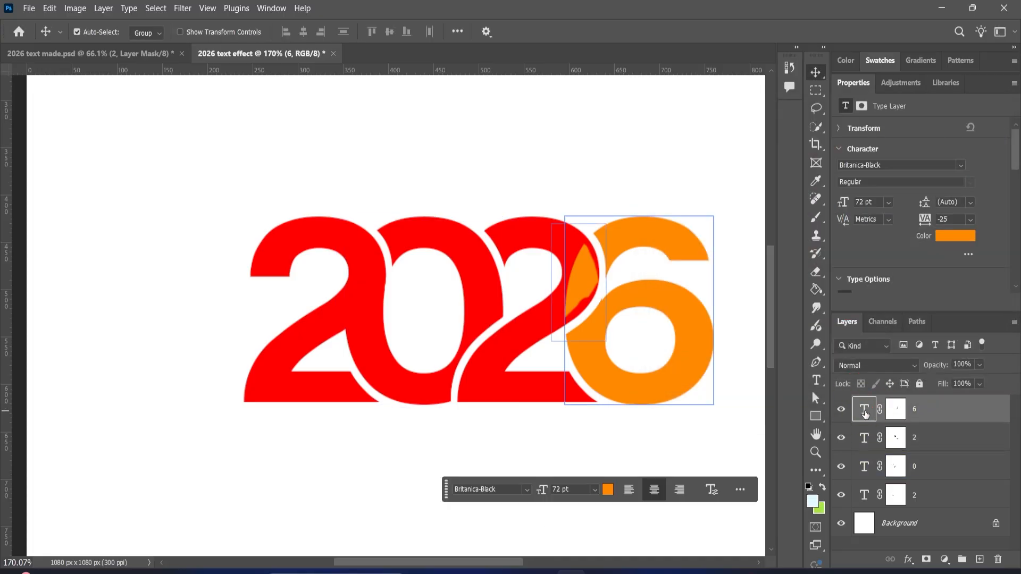
pyautogui.click(944, 237)
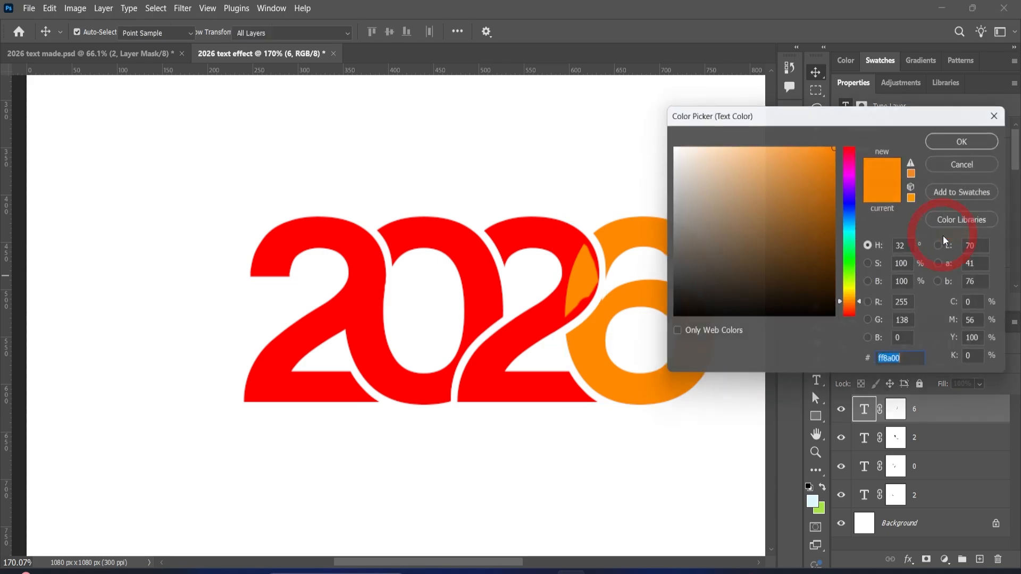
pyautogui.click(533, 231)
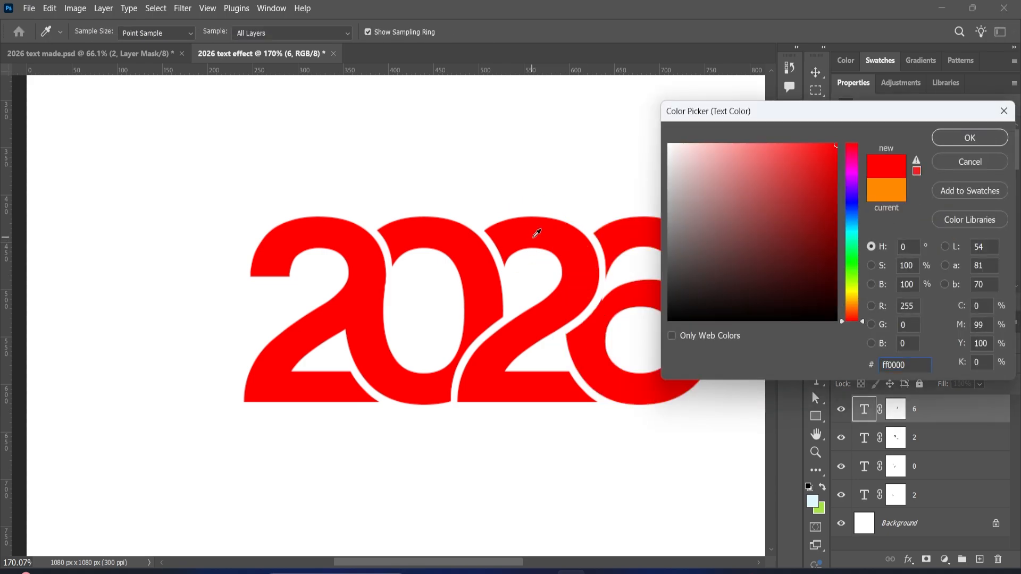
pyautogui.click(953, 139)
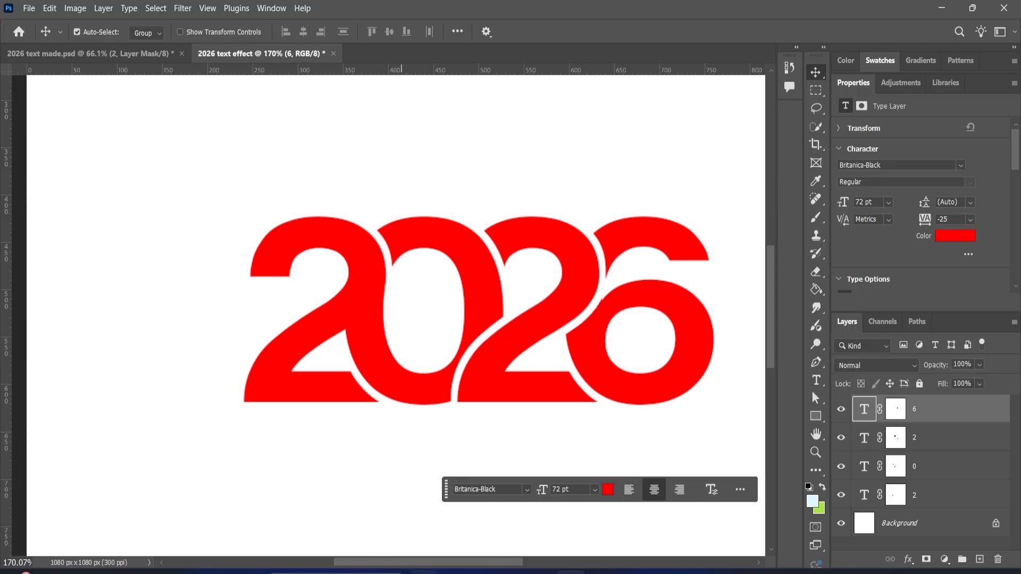
# Collapse the type properties and group the four digit layers, from the first 2 up to the 6.
pyautogui.moveTo(421, 562); pyautogui.dragTo(446, 561)
pyautogui.scroll(-3, 380, 487)
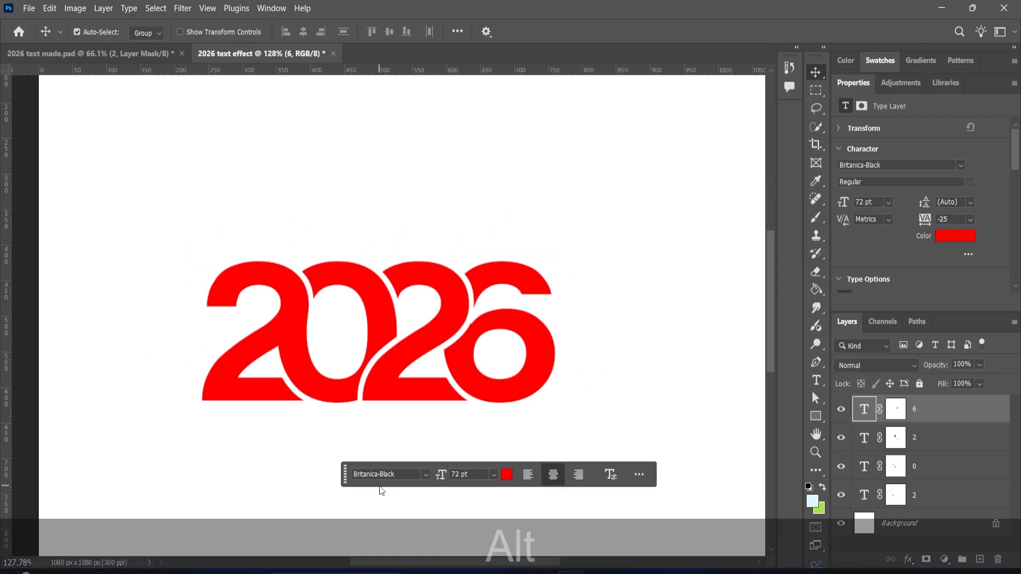
pyautogui.scroll(-3, 381, 489)
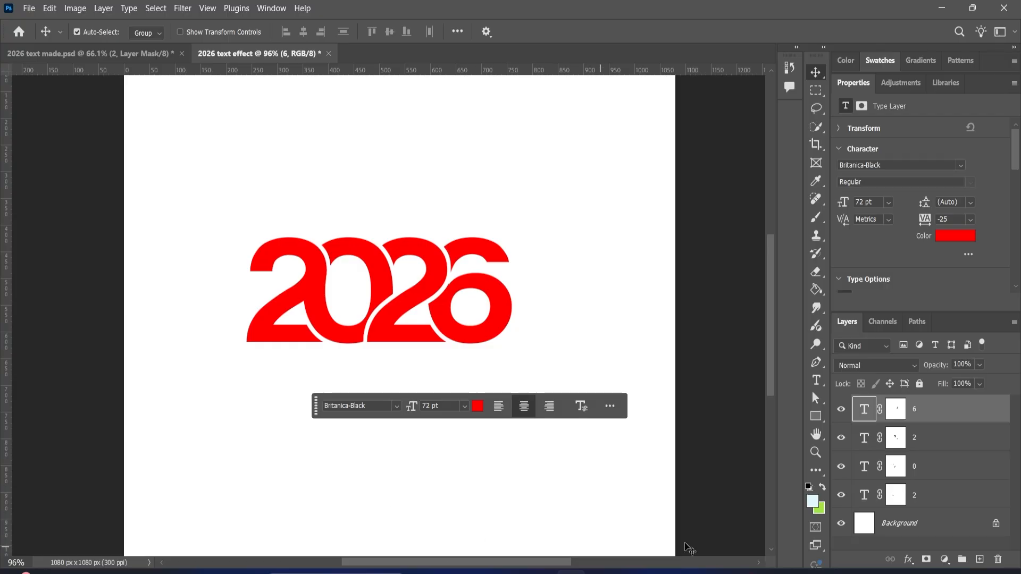
pyautogui.doubleClick(863, 85)
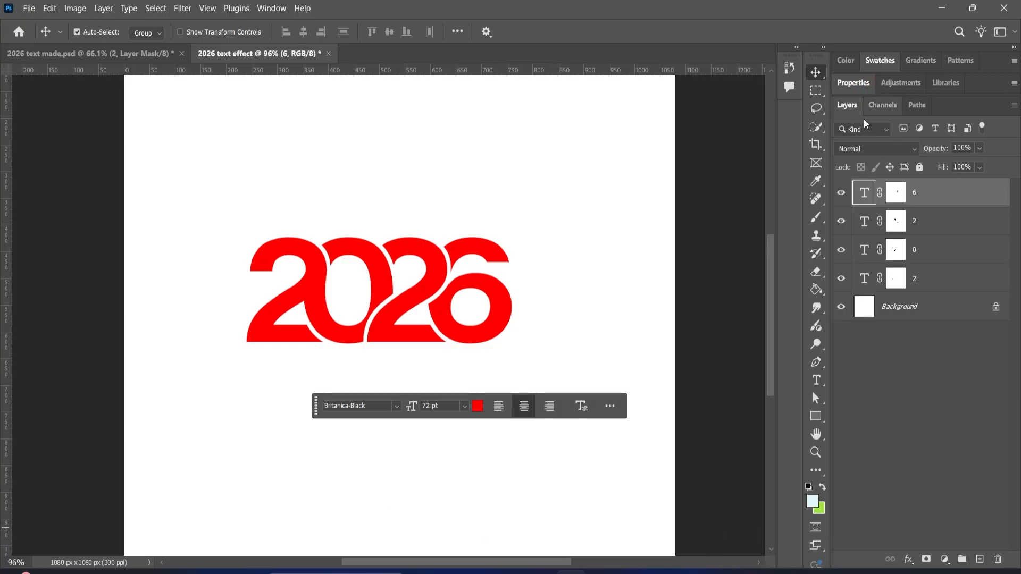
pyautogui.click(918, 250)
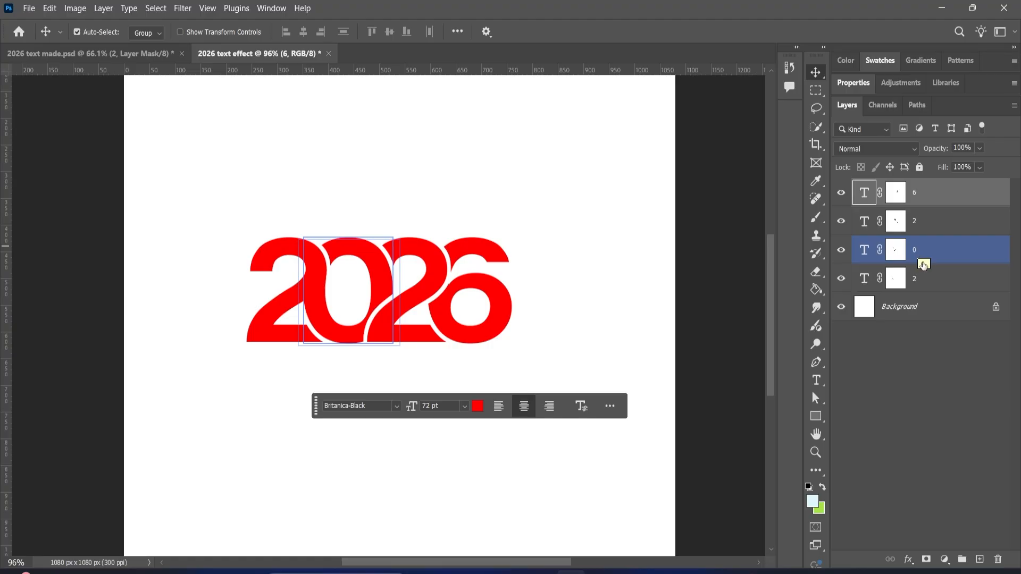
pyautogui.click(962, 277)
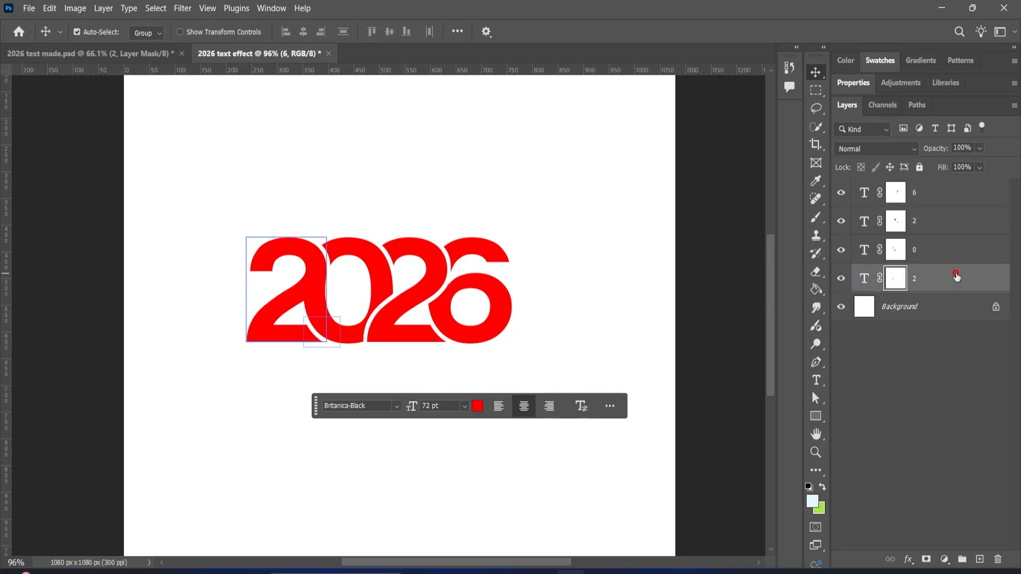
pyautogui.click(947, 204)
pyautogui.click(947, 220)
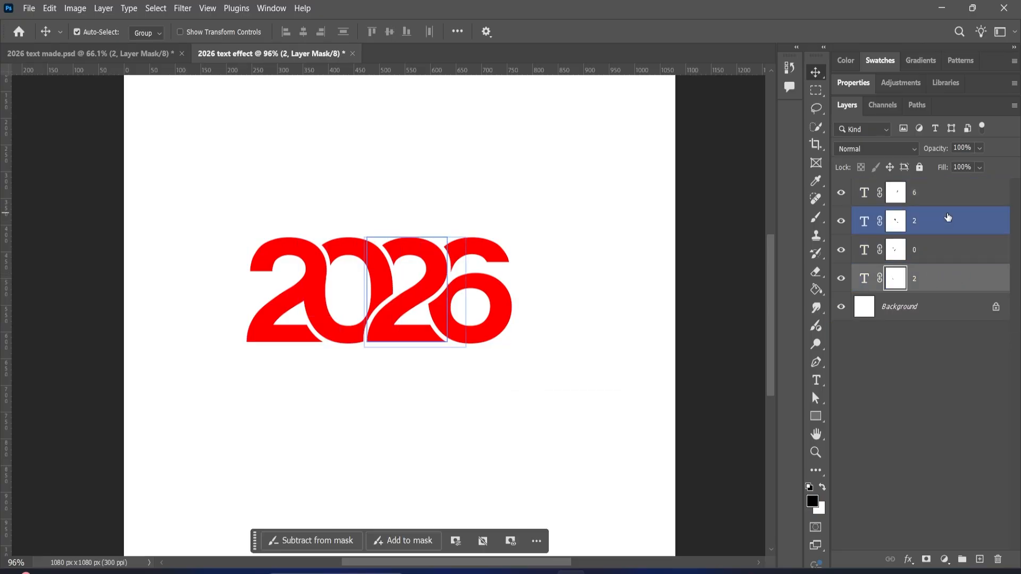
pyautogui.click(944, 282)
pyautogui.click(941, 220)
pyautogui.keyDown('shift'); pyautogui.click(945, 194); pyautogui.keyUp('shift')
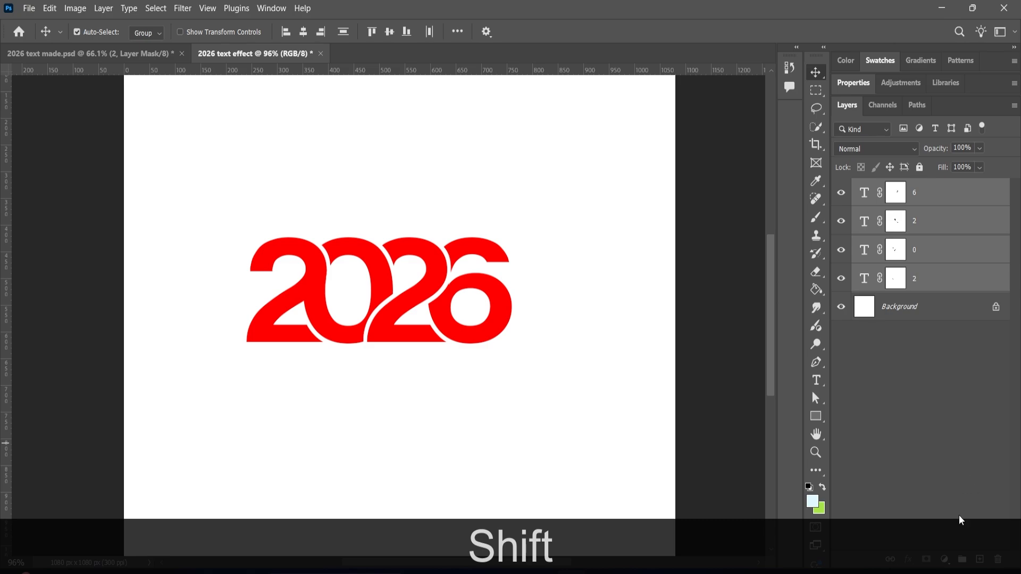
pyautogui.click(962, 559)
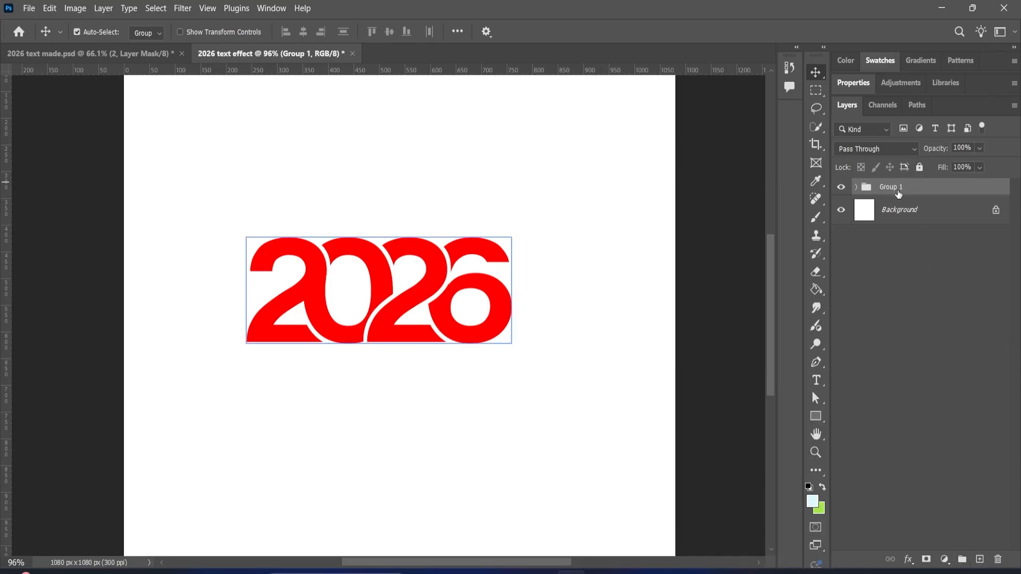
# Add a Gradient Overlay effect to the digits' group and display its settings.
pyautogui.doubleClick(983, 189)
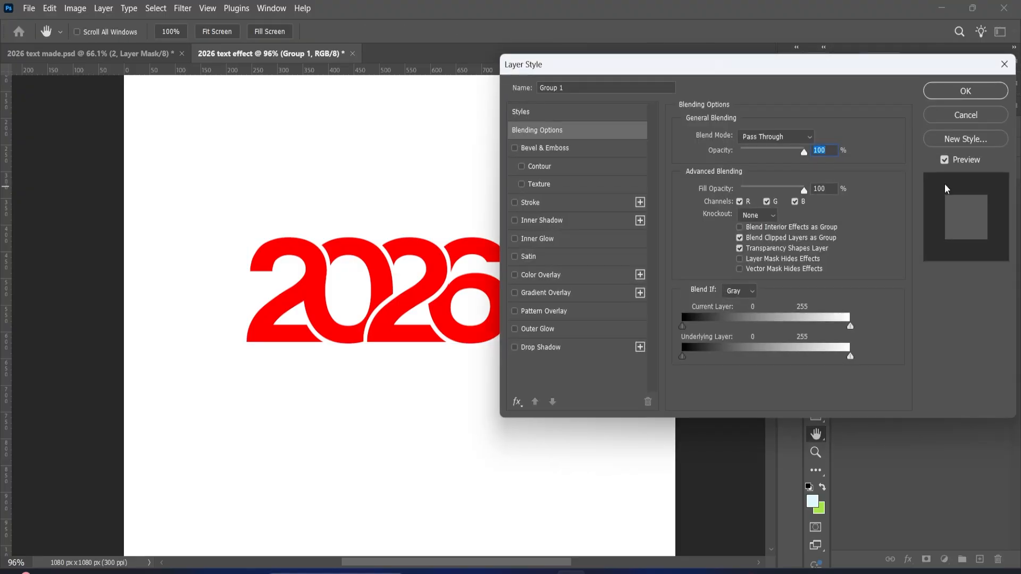
pyautogui.click(514, 294)
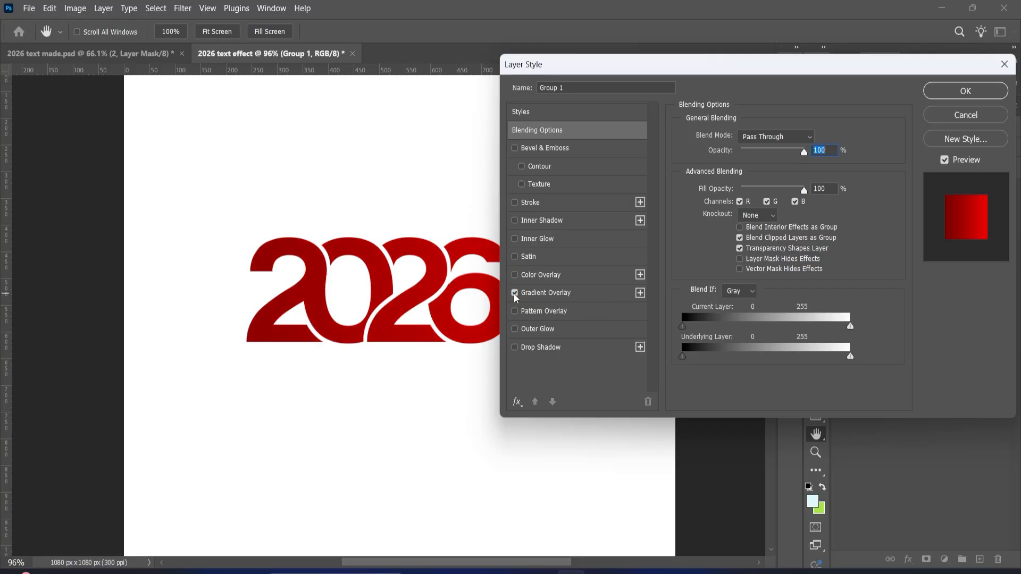
pyautogui.click(570, 292)
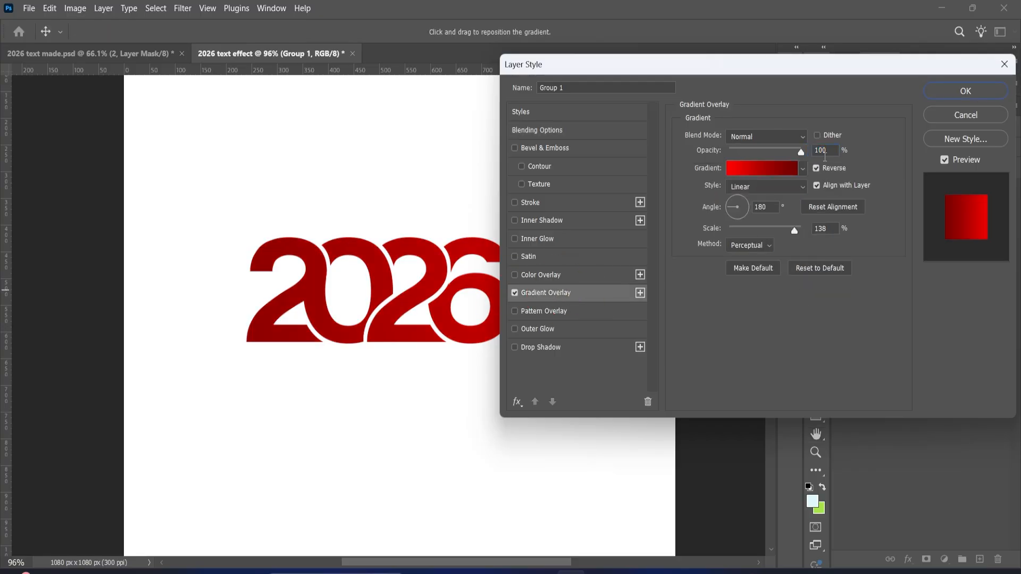
# Set the dark stop at the start of the overlay's gradient to a00000.
pyautogui.click(762, 169)
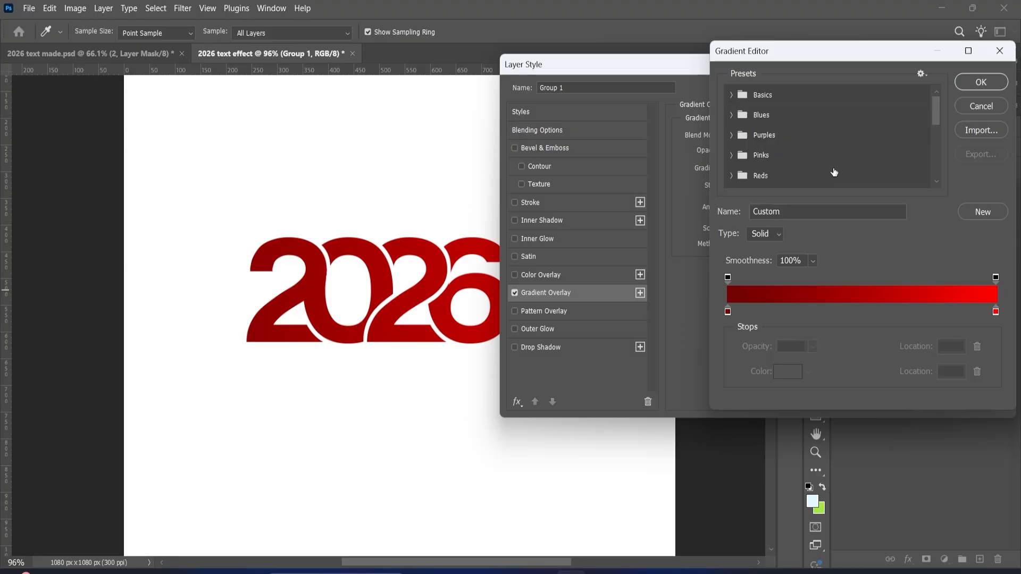
pyautogui.click(728, 311)
pyautogui.click(789, 371)
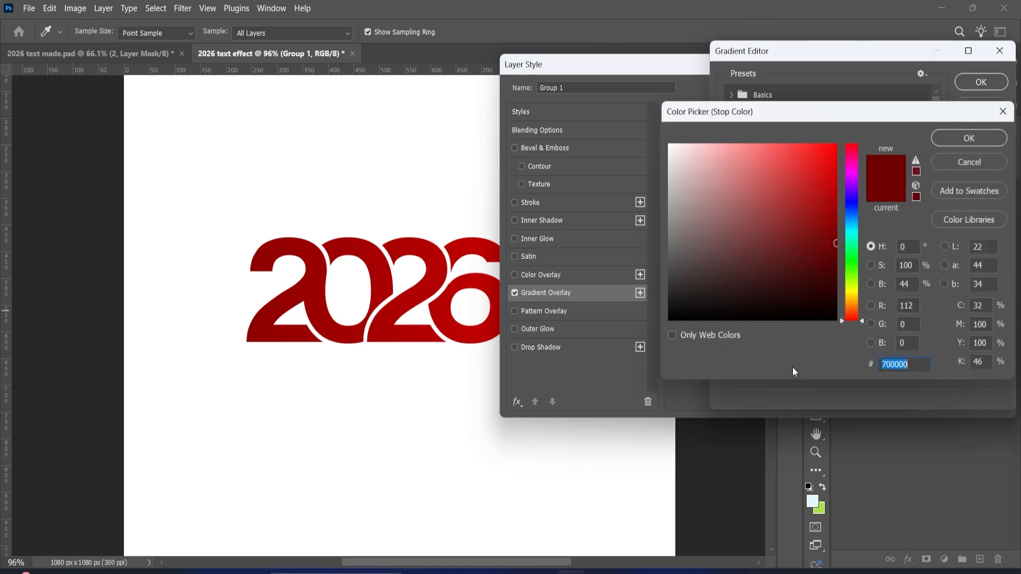
pyautogui.moveTo(835, 243); pyautogui.dragTo(837, 210)
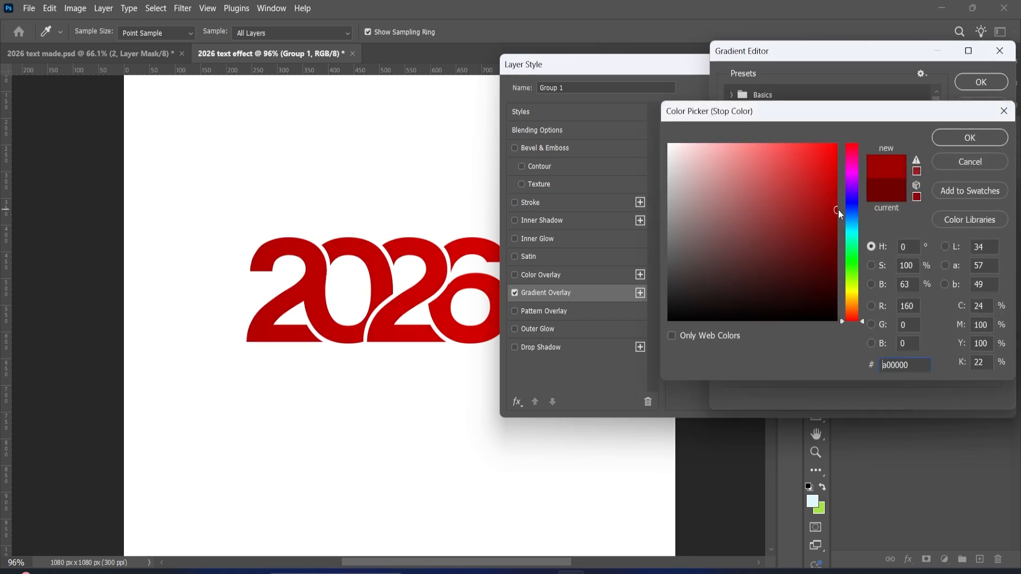
pyautogui.click(953, 139)
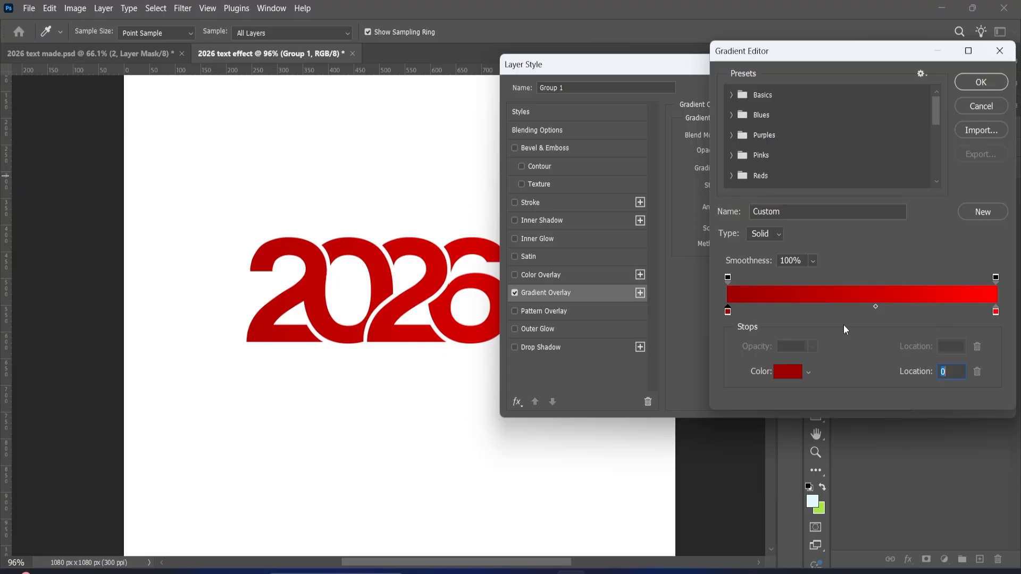
# Keep ff0000 as the colour of the gradient's end stop and accept the edited gradient.
pyautogui.click(995, 312)
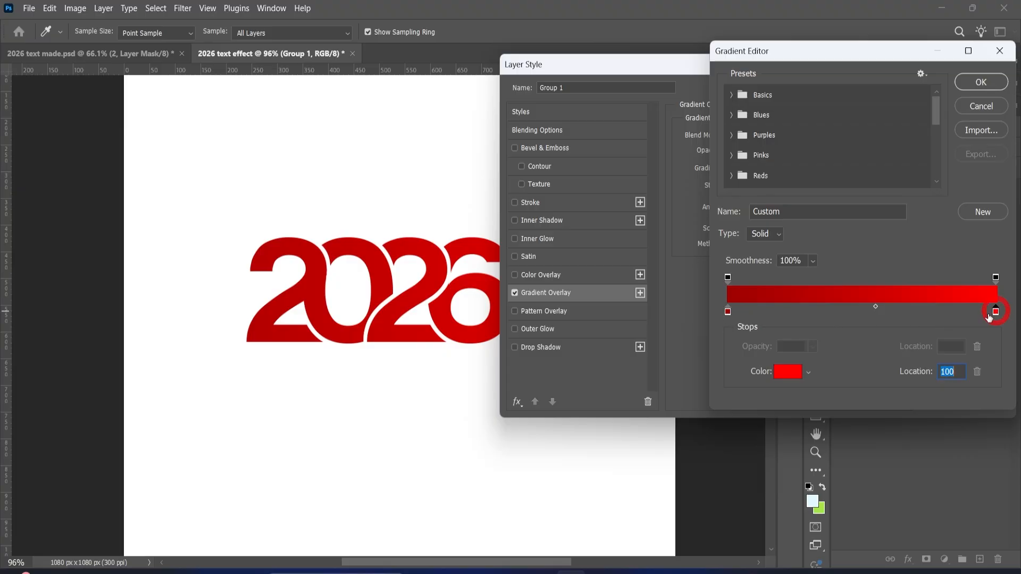
pyautogui.click(790, 380)
pyautogui.click(882, 365)
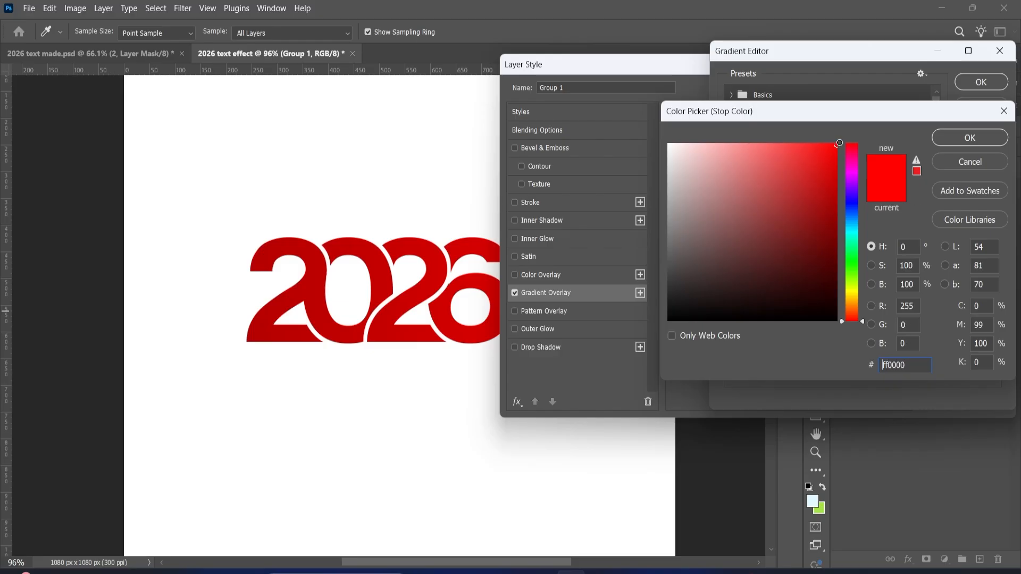
pyautogui.click(952, 138)
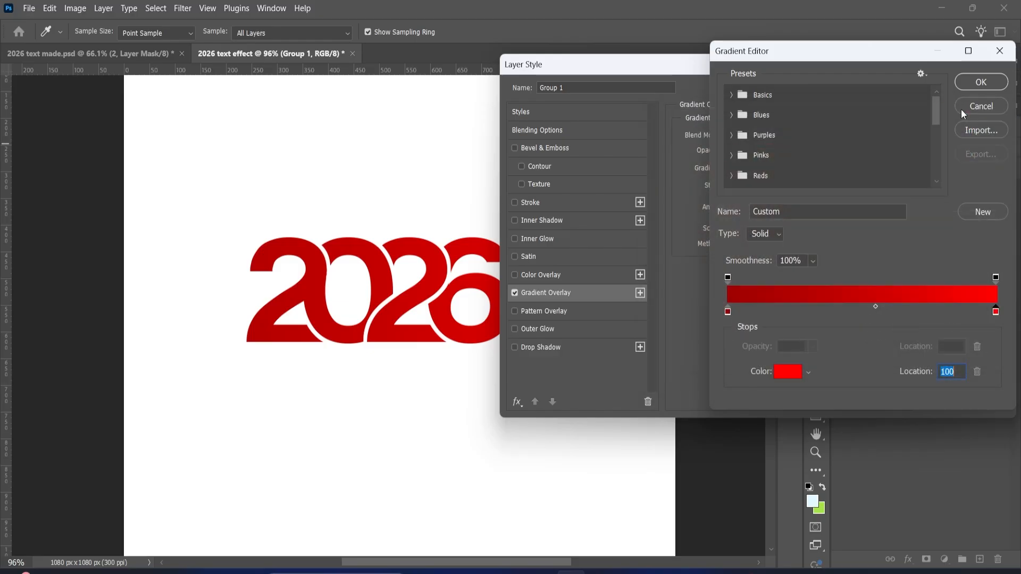
pyautogui.click(970, 82)
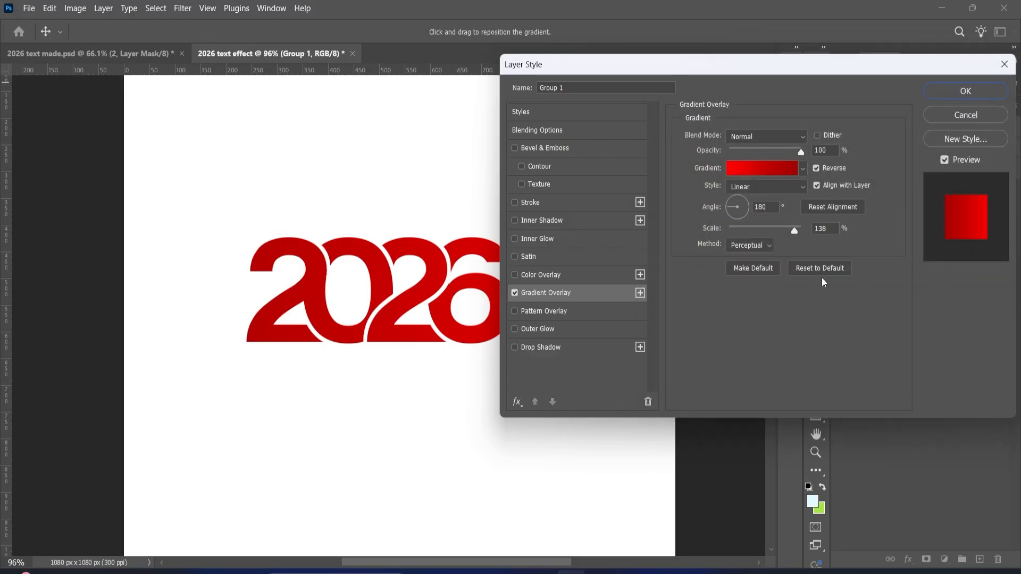
# Try the Radial style for the gradient overlay, and return it to Linear.
pyautogui.click(757, 189)
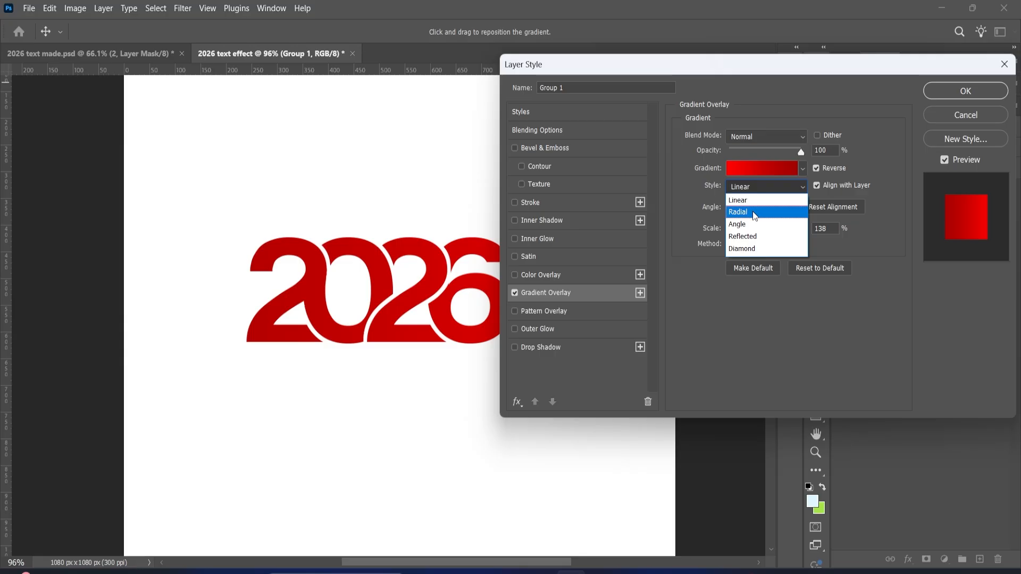
pyautogui.click(752, 212)
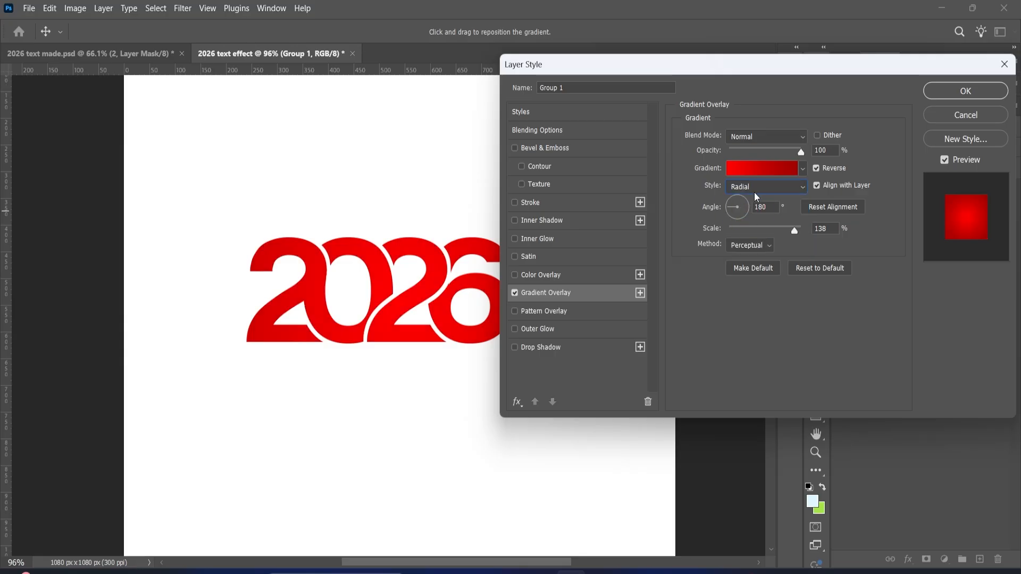
pyautogui.click(755, 193)
pyautogui.click(747, 187)
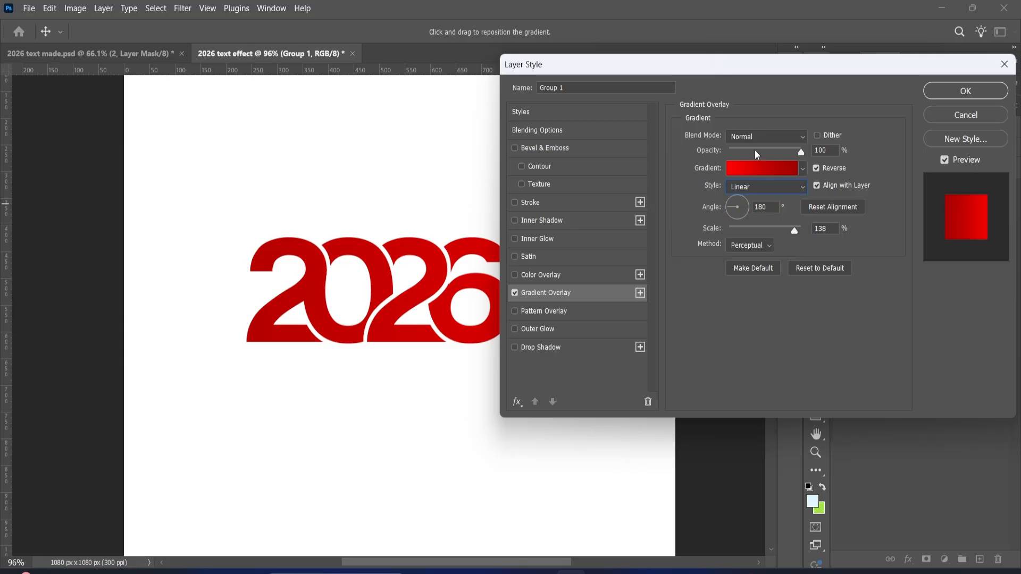
# Keep the overlay's blend mode at Normal and set the gradient's scale to 84%.
pyautogui.click(754, 136)
pyautogui.click(757, 127)
pyautogui.moveTo(783, 229); pyautogui.dragTo(763, 228)
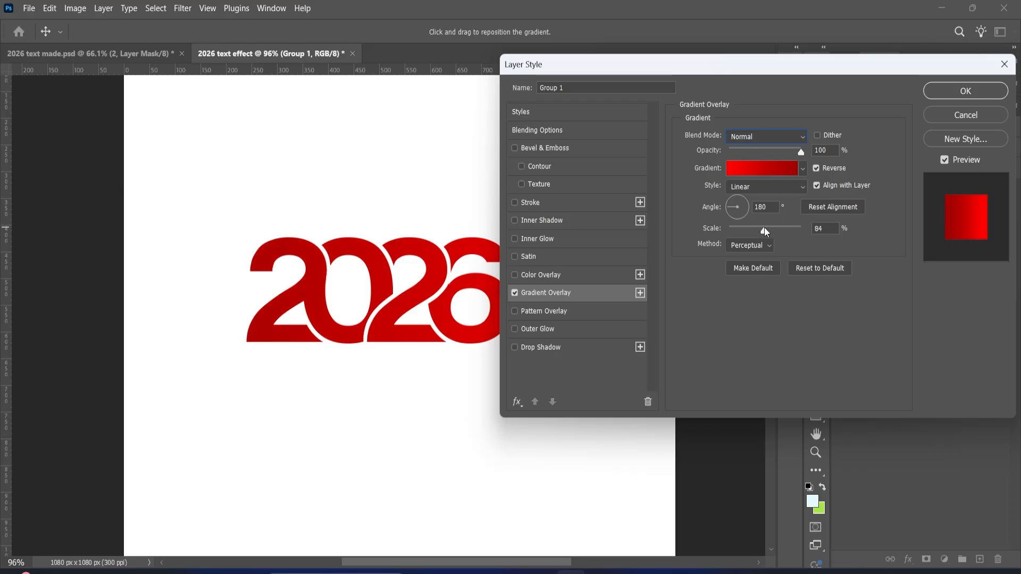
# Move the gradient's colour midpoint to location 26 and apply the overlay to the group.
pyautogui.click(753, 169)
pyautogui.click(728, 311)
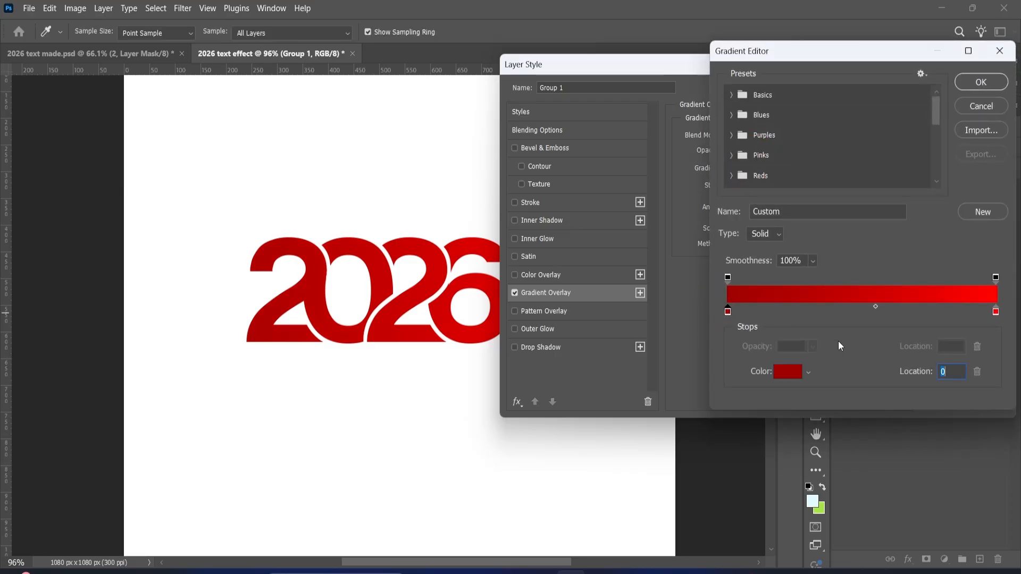
pyautogui.moveTo(874, 311); pyautogui.dragTo(800, 306)
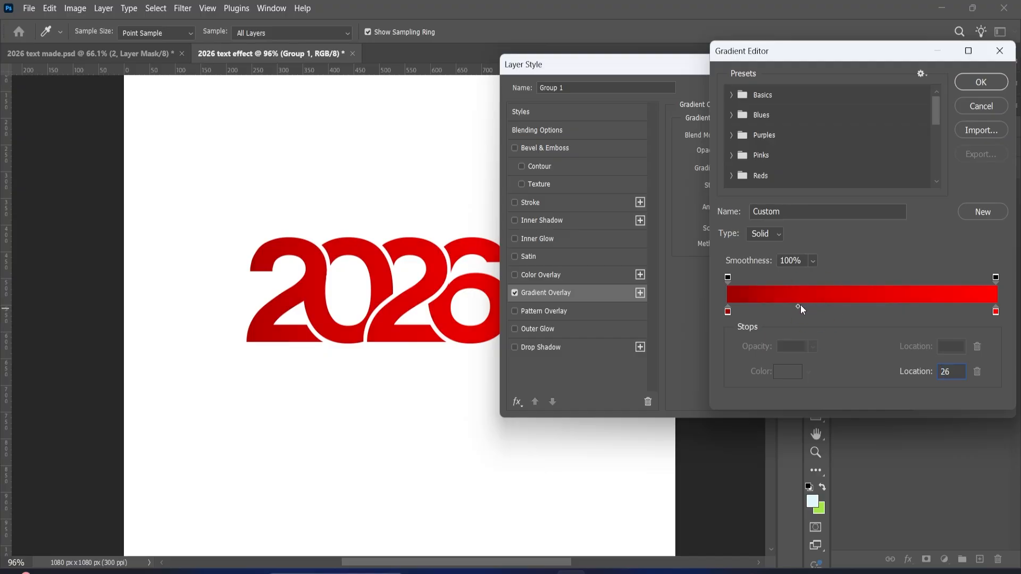
pyautogui.click(975, 83)
pyautogui.click(947, 95)
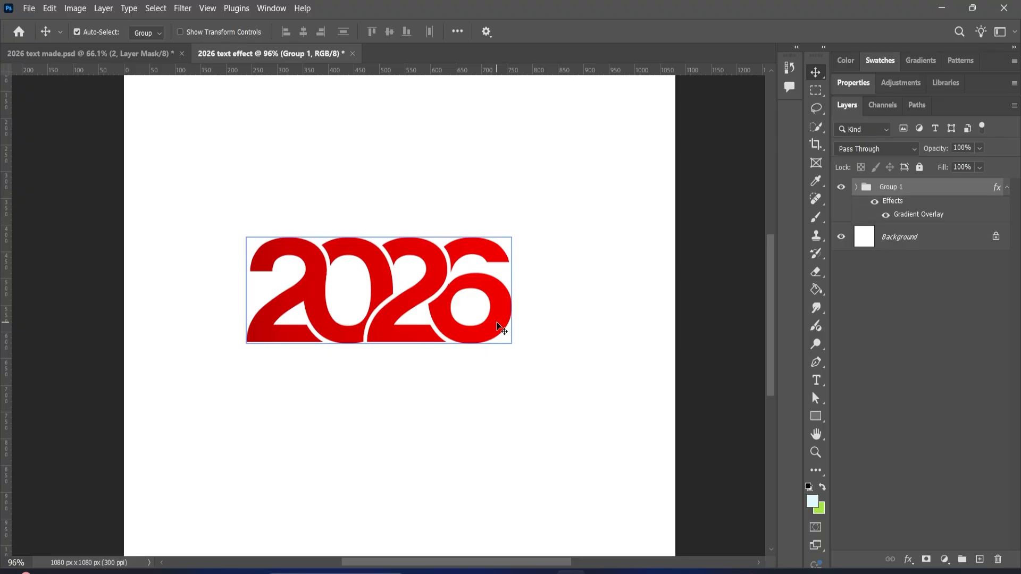
# Compare the digits' gradient with the finished design in 2026 text made.psd, and return to the working document.
pyautogui.click(88, 49)
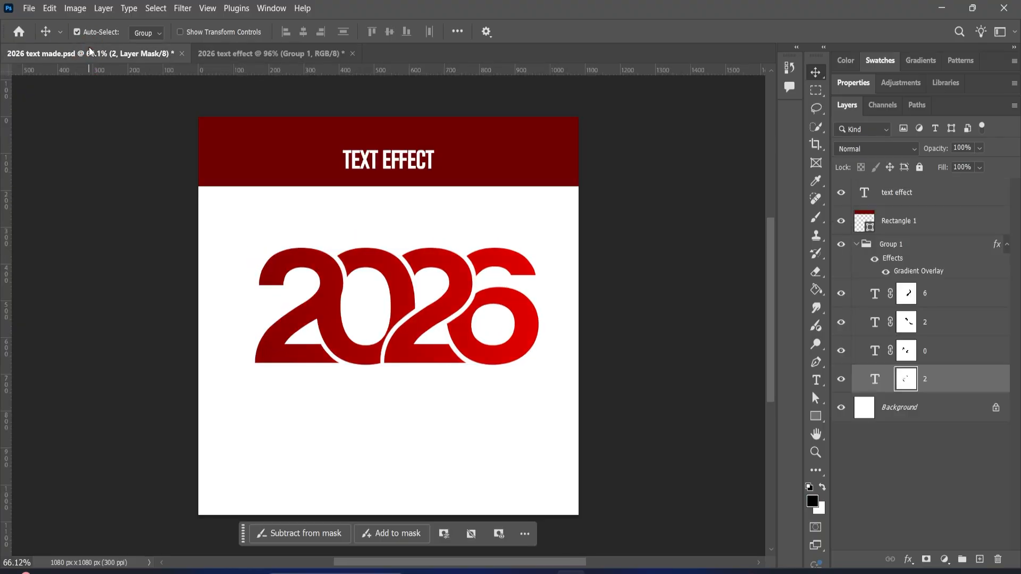
pyautogui.click(291, 54)
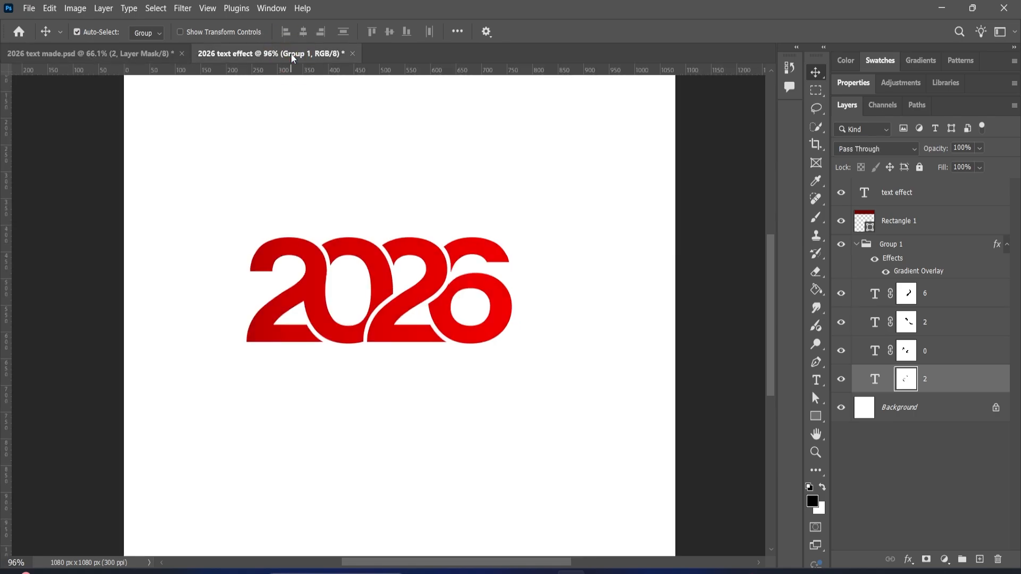